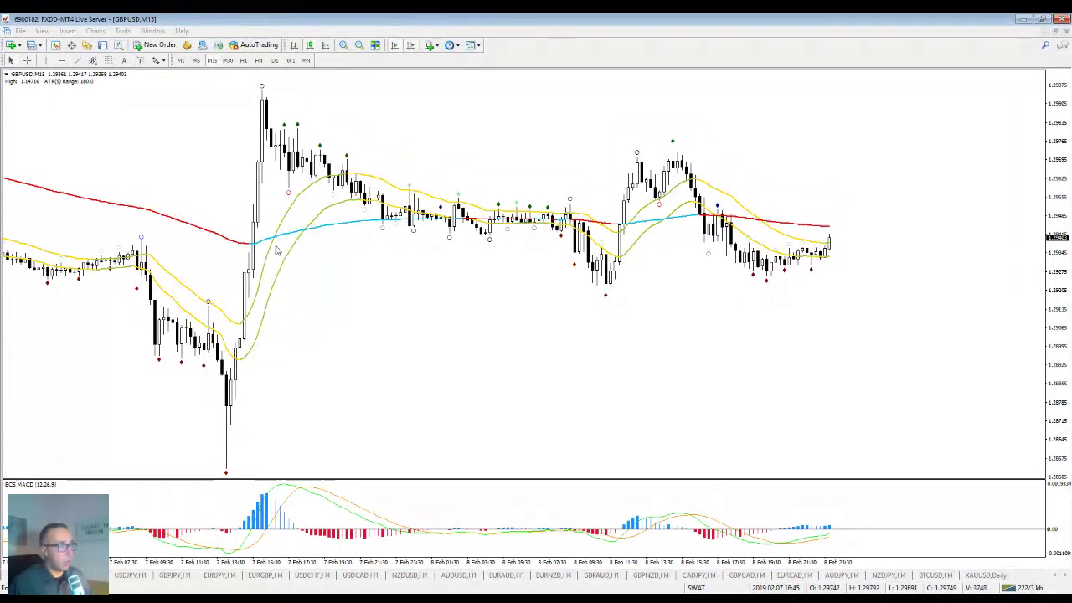
Switch the GBPUSD chart from M15 to the H4 timeframe
click(259, 61)
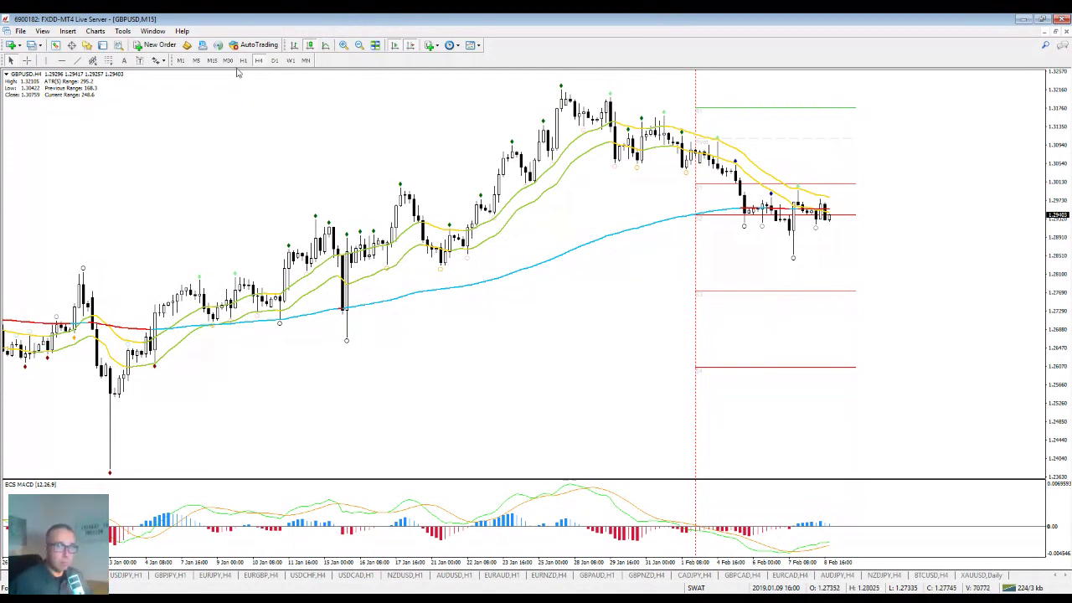
Draw a Fibonacci retracement from the early-January swing low up to the top swing high
click(109, 63)
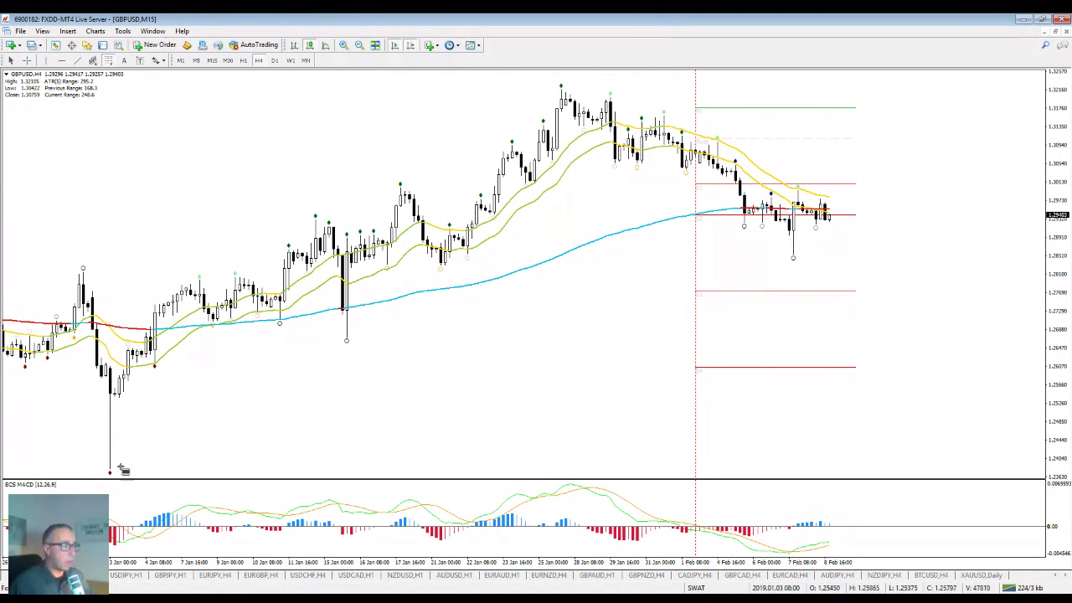
drag(111, 471, 141, 352)
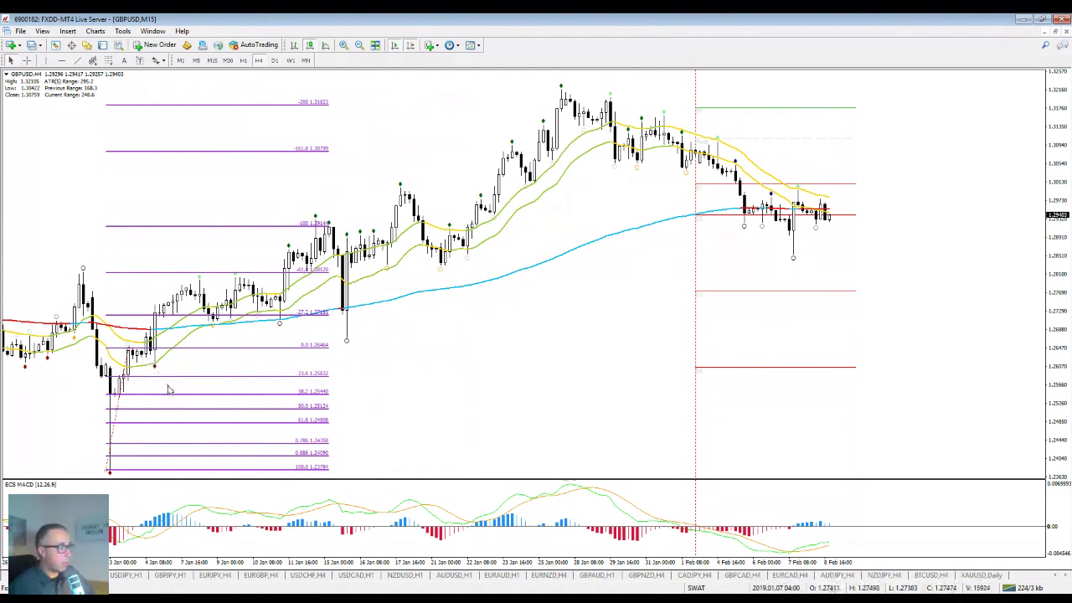
drag(132, 358, 168, 332)
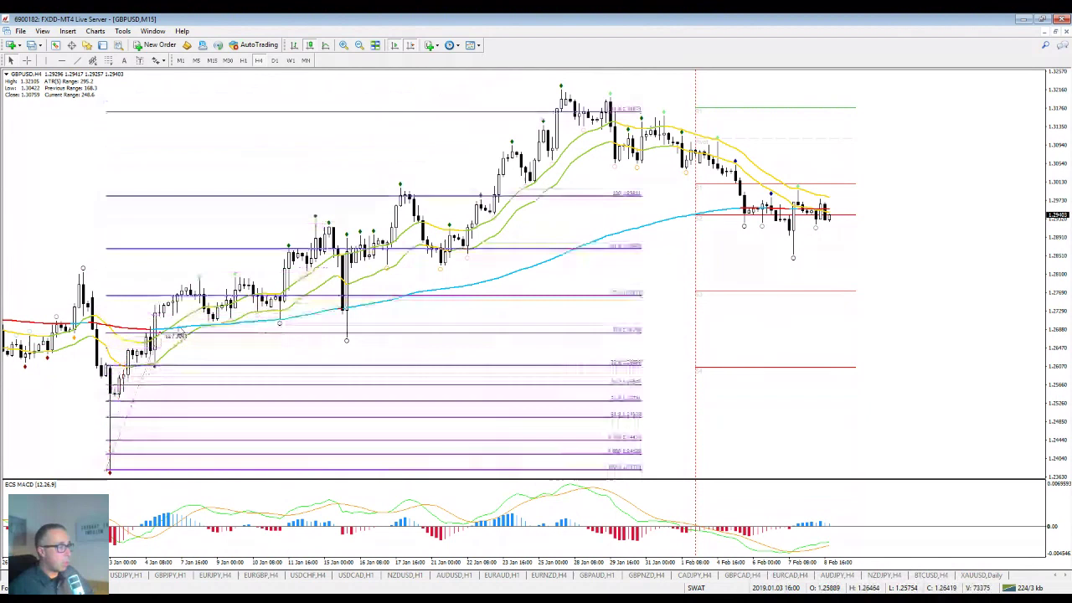
drag(641, 195, 1039, 83)
drag(127, 454, 149, 352)
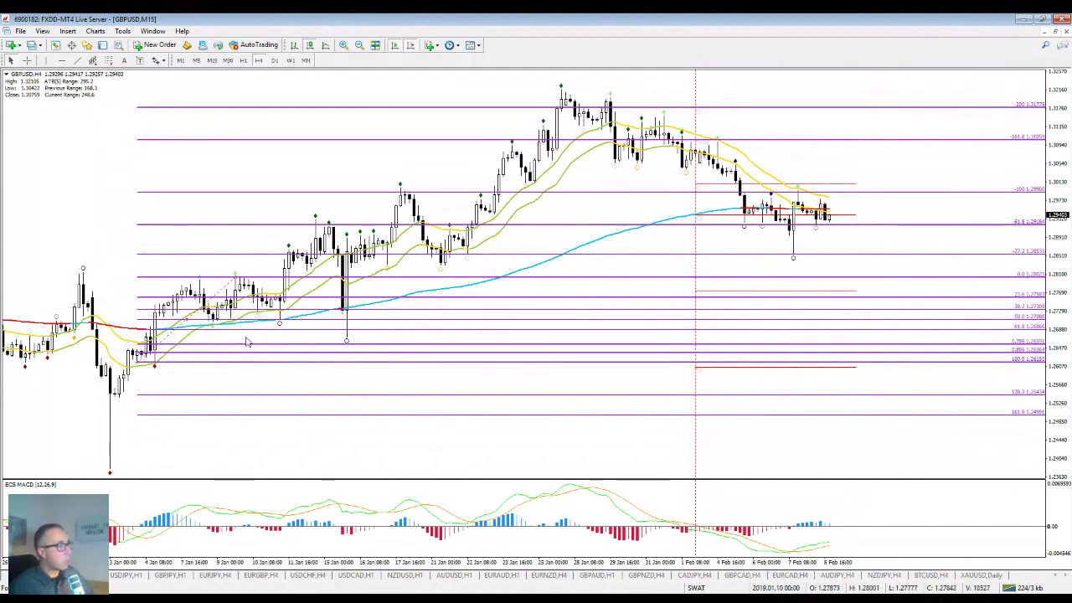
Re-anchor the Fibonacci retracement from the 21 January low to the following swing high
drag(239, 277, 315, 216)
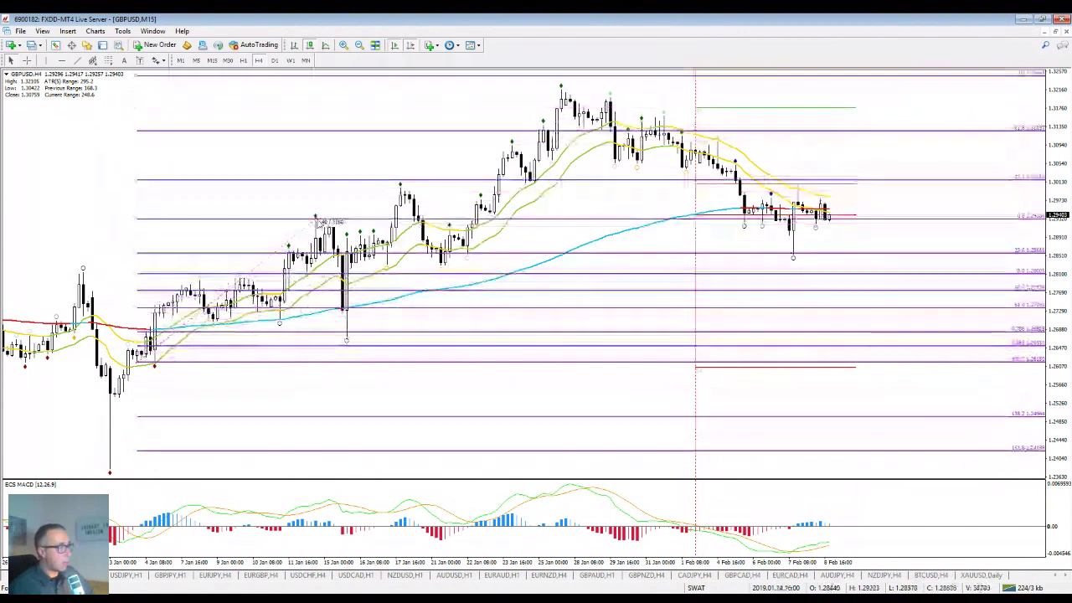
drag(154, 366, 281, 325)
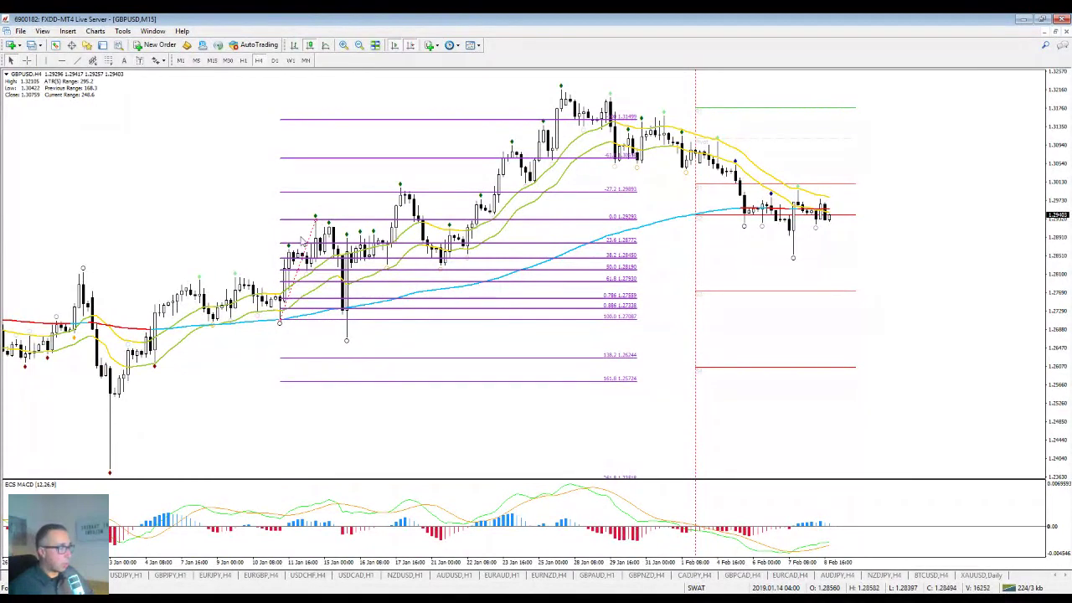
drag(283, 320, 346, 339)
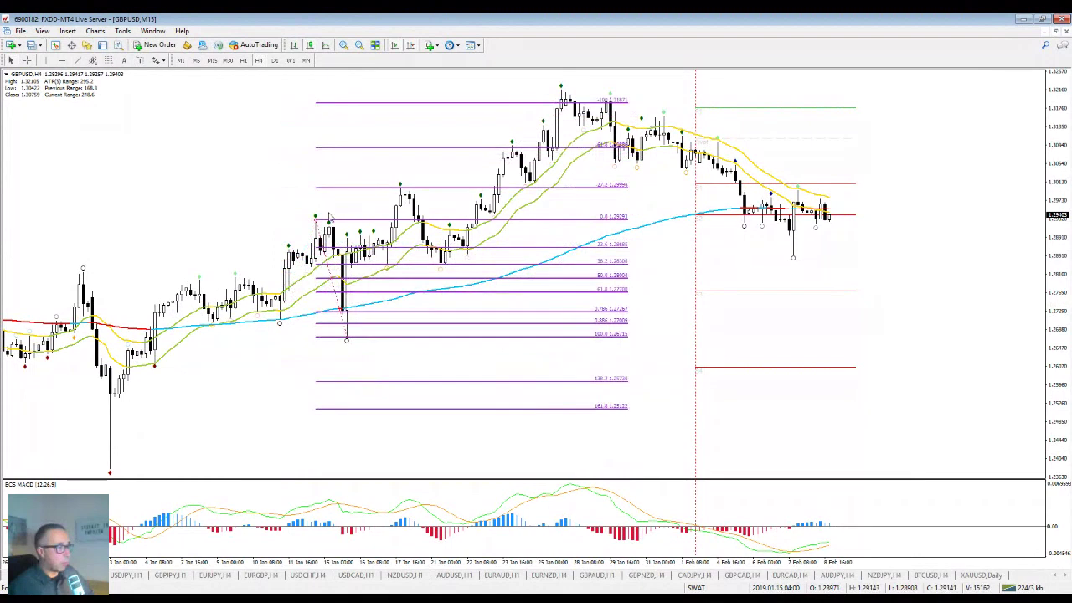
drag(315, 220, 382, 236)
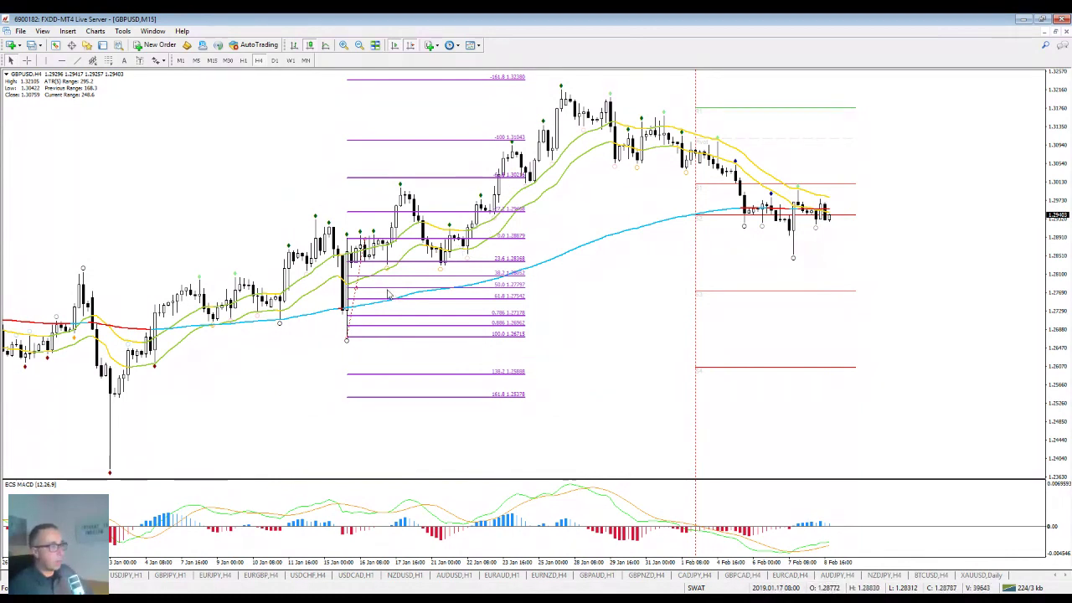
drag(370, 243, 380, 249)
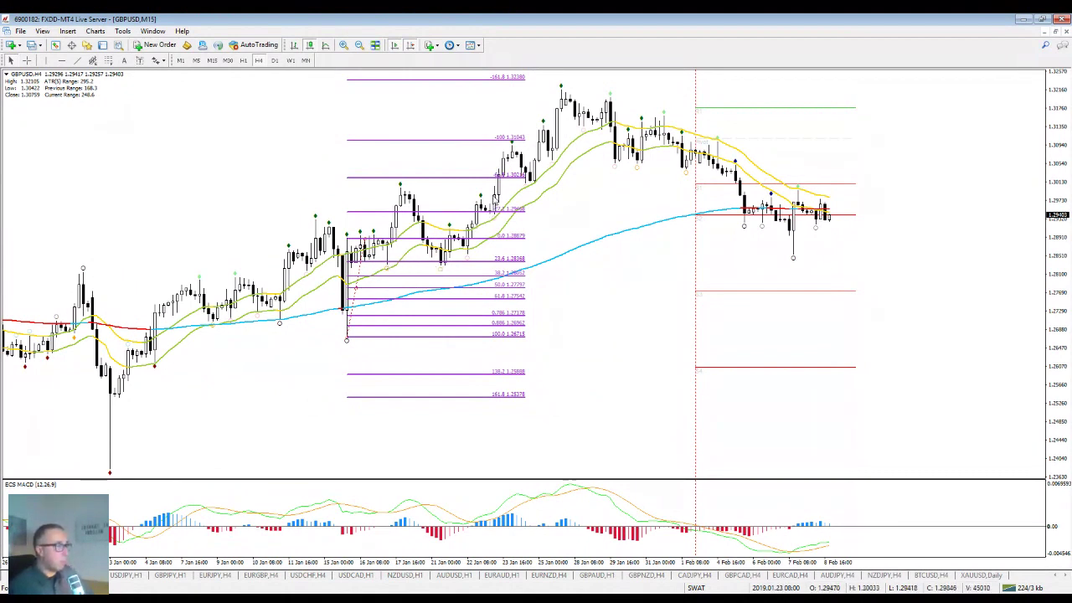
mouse_move(376, 239)
mouse_down()
mouse_move(401, 313)
mouse_move(351, 339)
mouse_move(442, 264)
mouse_up()
drag(502, 167, 521, 148)
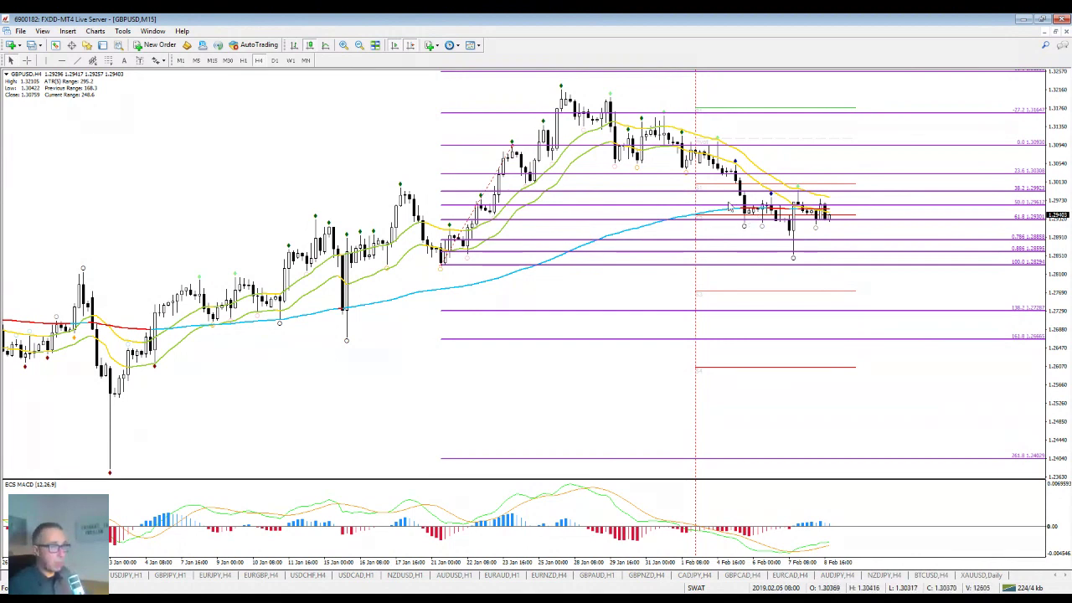
Read prices with the crosshair, then compress and restore the price scale
middle_click(734, 219)
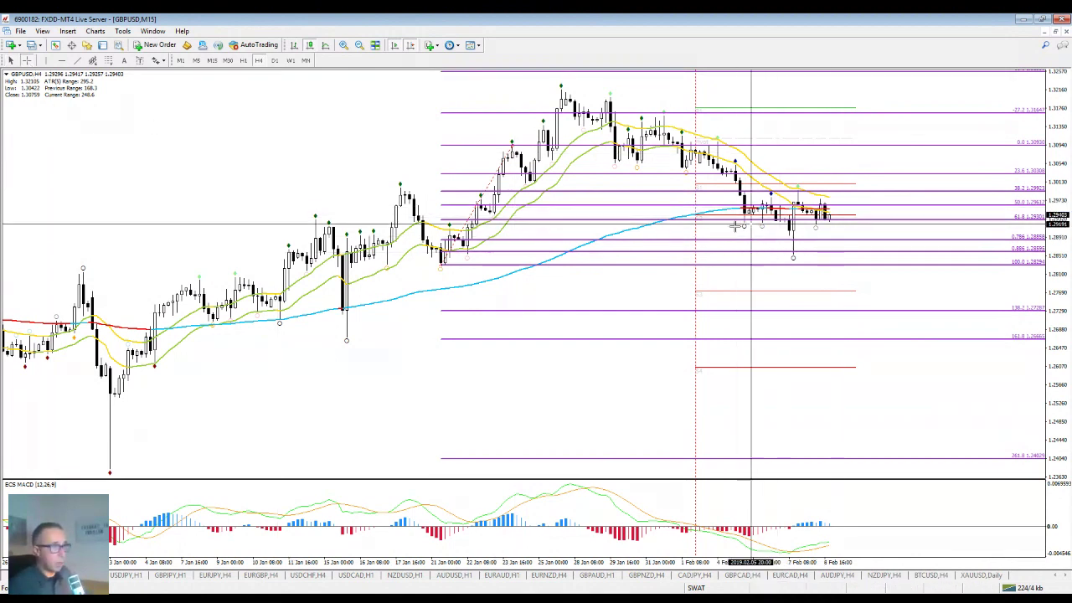
middle_click(1002, 104)
drag(1053, 94, 967, 108)
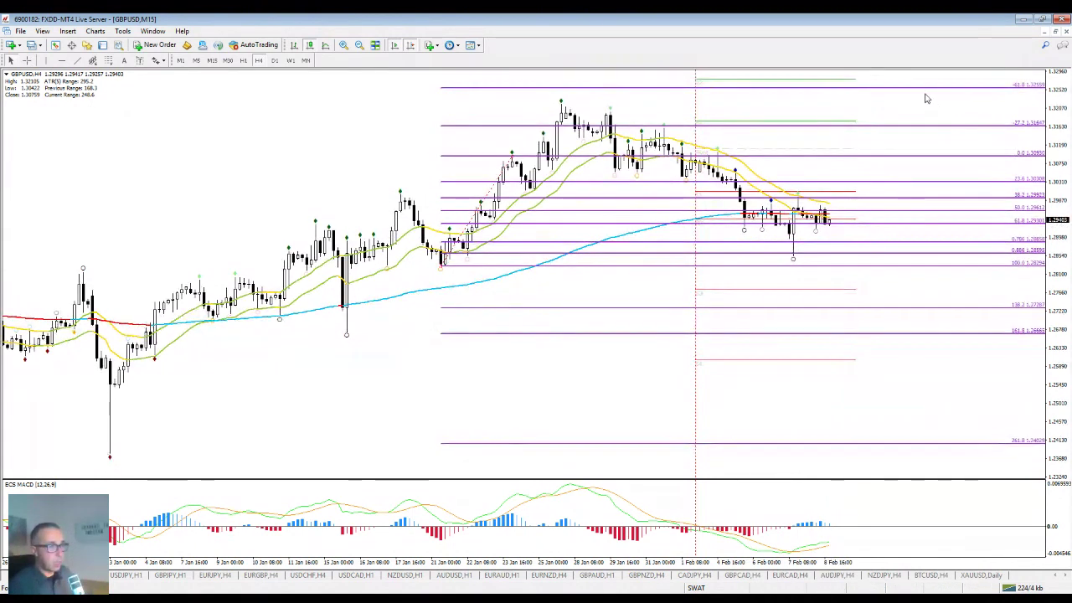
drag(1062, 132, 1060, 151)
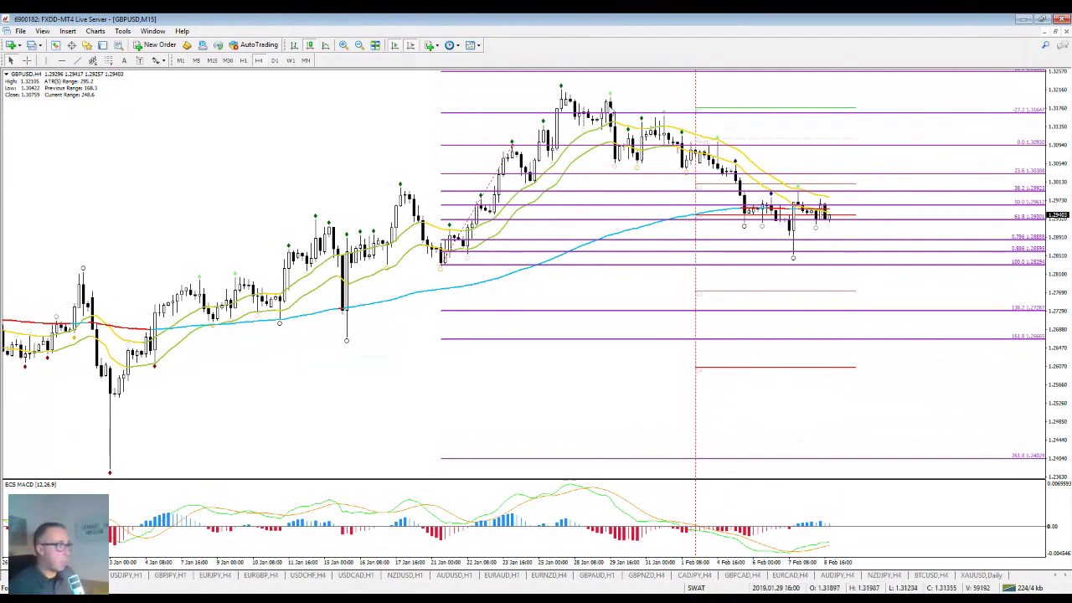
Draw a second Fibonacci retracement from the early-January low to the 10 January high
click(26, 60)
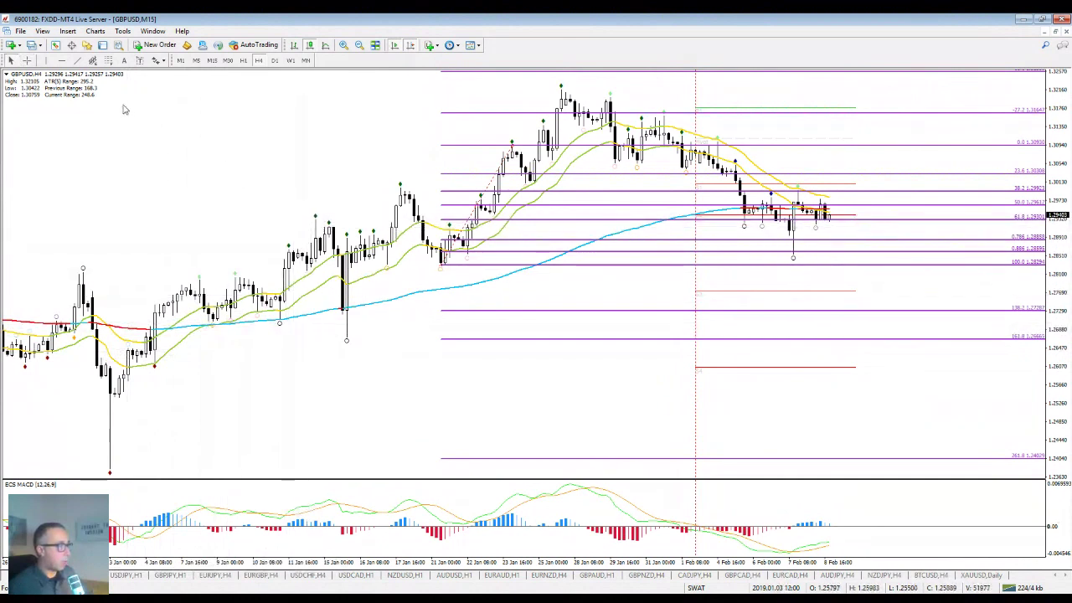
click(26, 61)
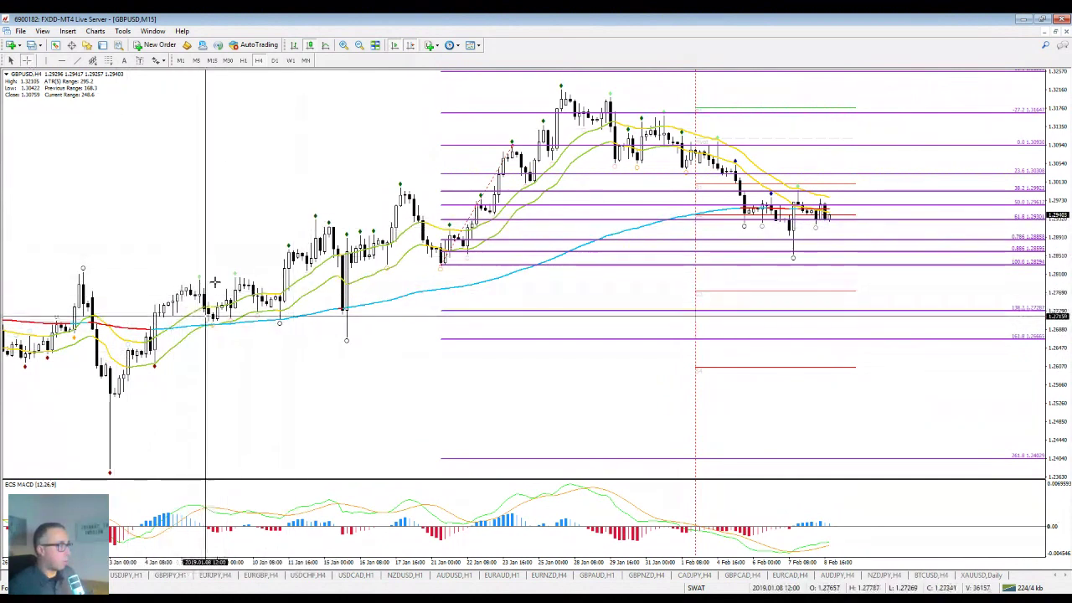
click(220, 124)
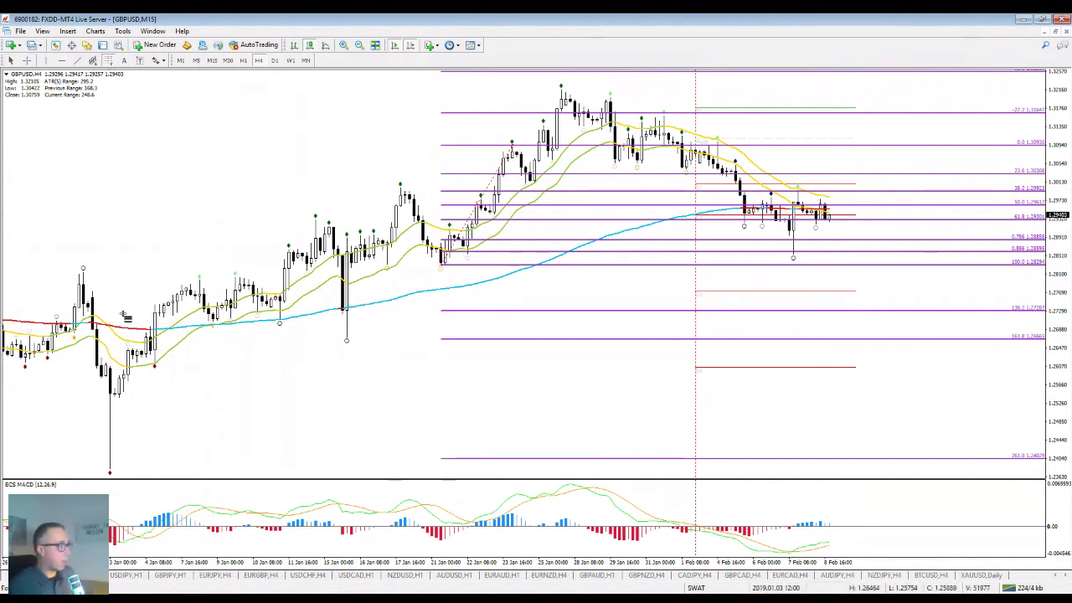
mouse_move(109, 474)
mouse_down()
mouse_move(125, 347)
mouse_move(219, 300)
mouse_move(124, 454)
mouse_move(227, 285)
mouse_up()
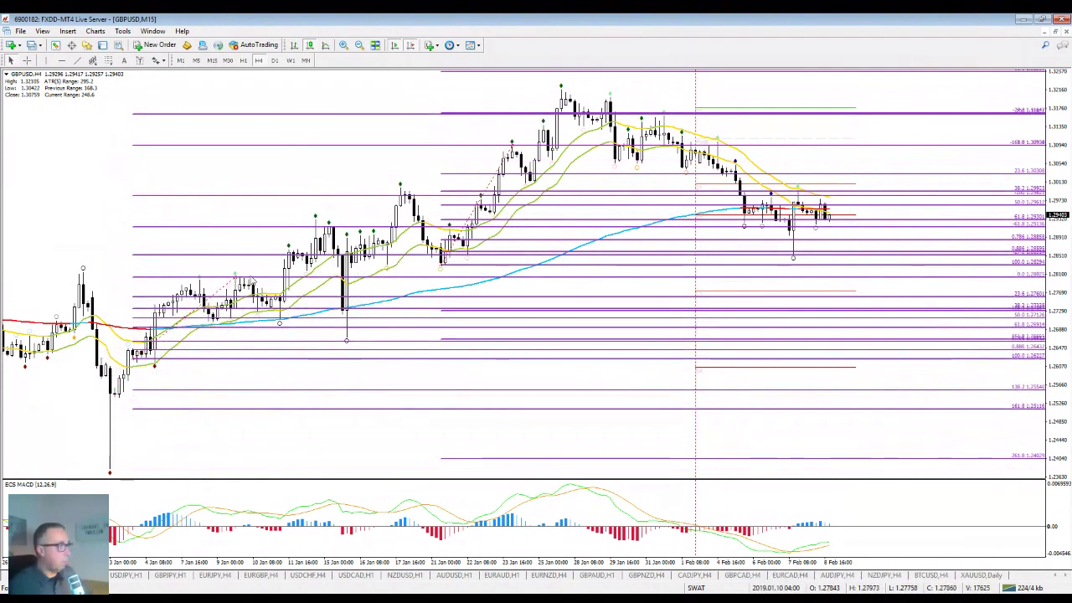
Adjust the new retracement's anchors, then delete it, keeping only the 21 January grid
drag(233, 281, 318, 220)
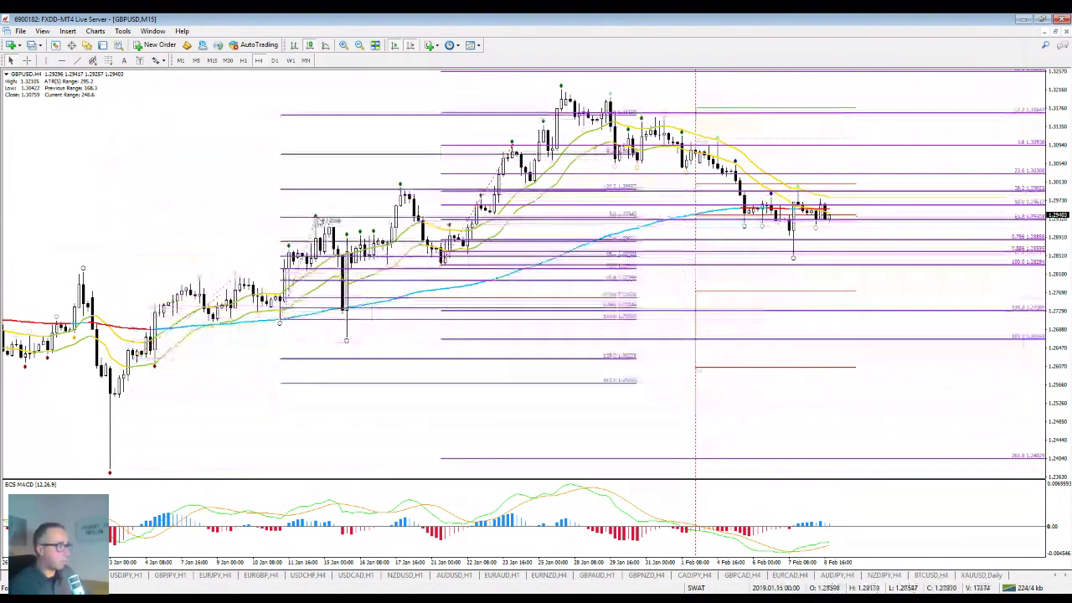
mouse_move(316, 219)
mouse_down()
mouse_move(279, 274)
mouse_move(370, 248)
mouse_up()
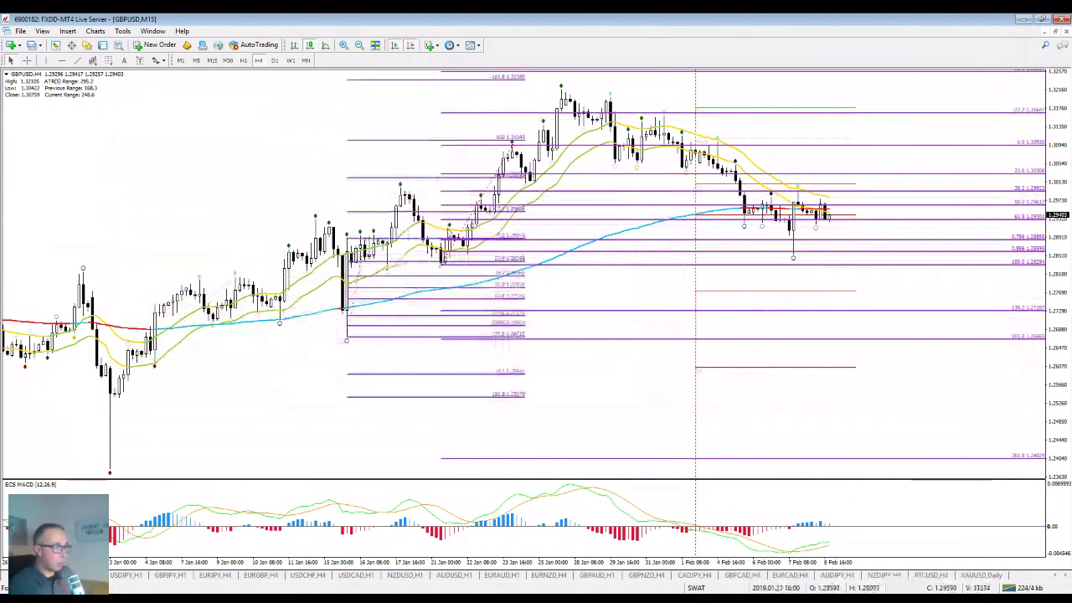
drag(370, 248, 370, 248)
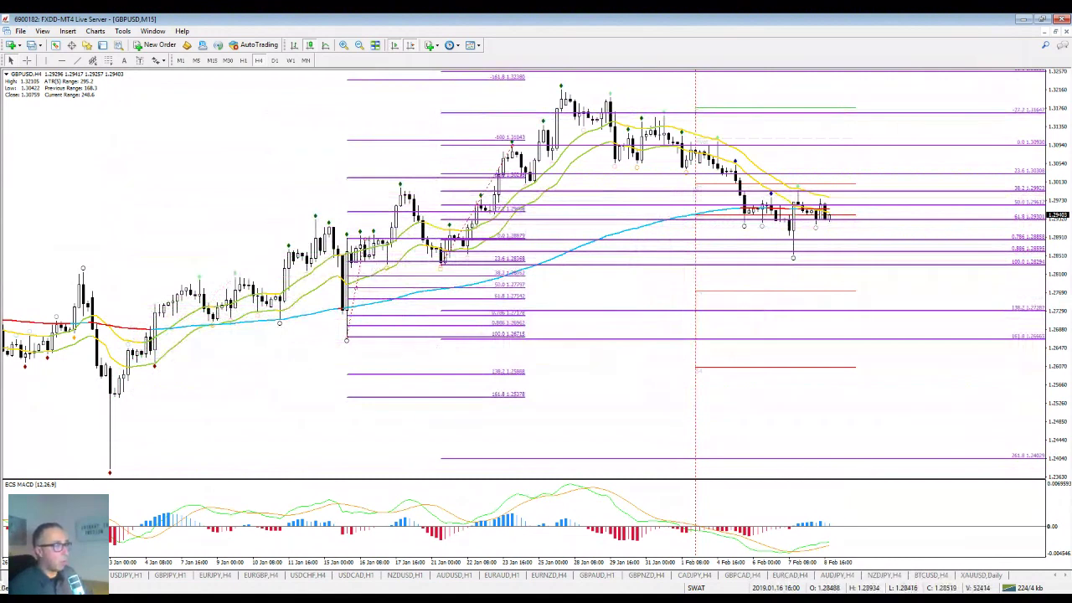
key(Delete)
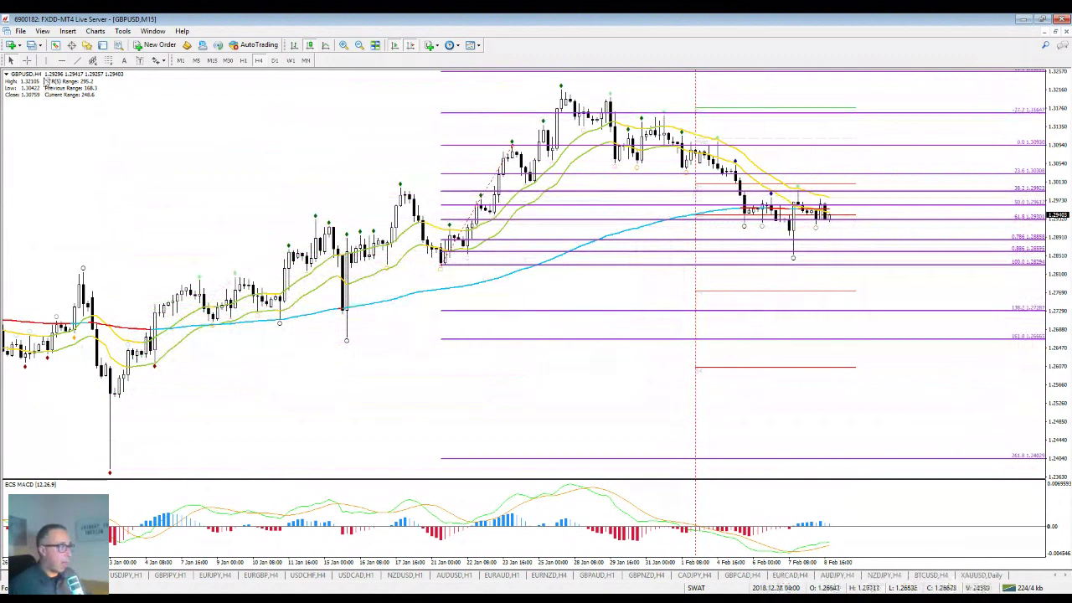
Read prices with the crosshair and compress the H4 price scale
middle_click(354, 254)
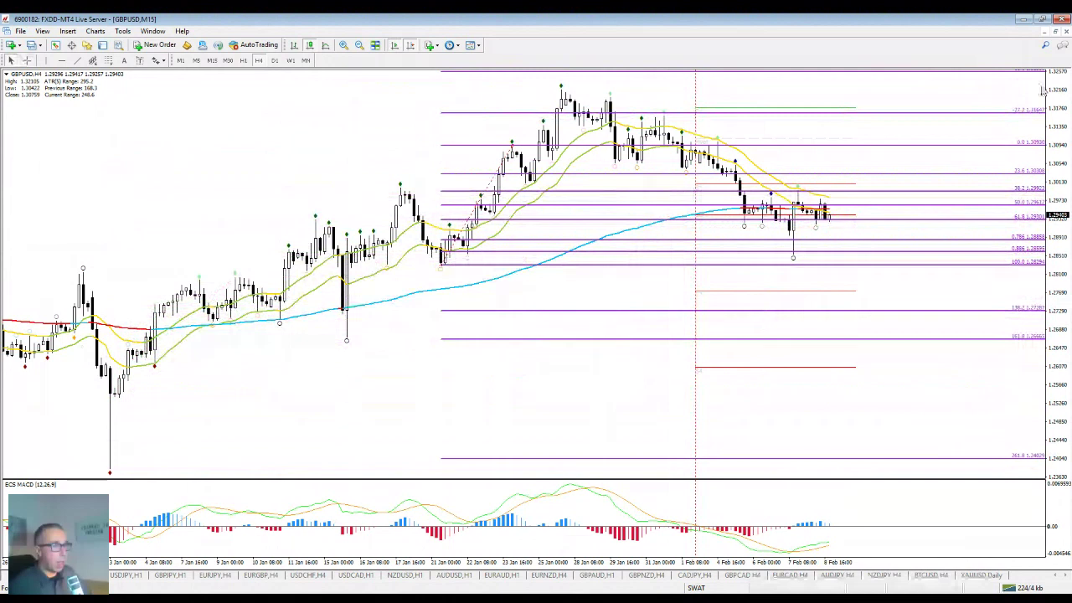
drag(1043, 90, 996, 92)
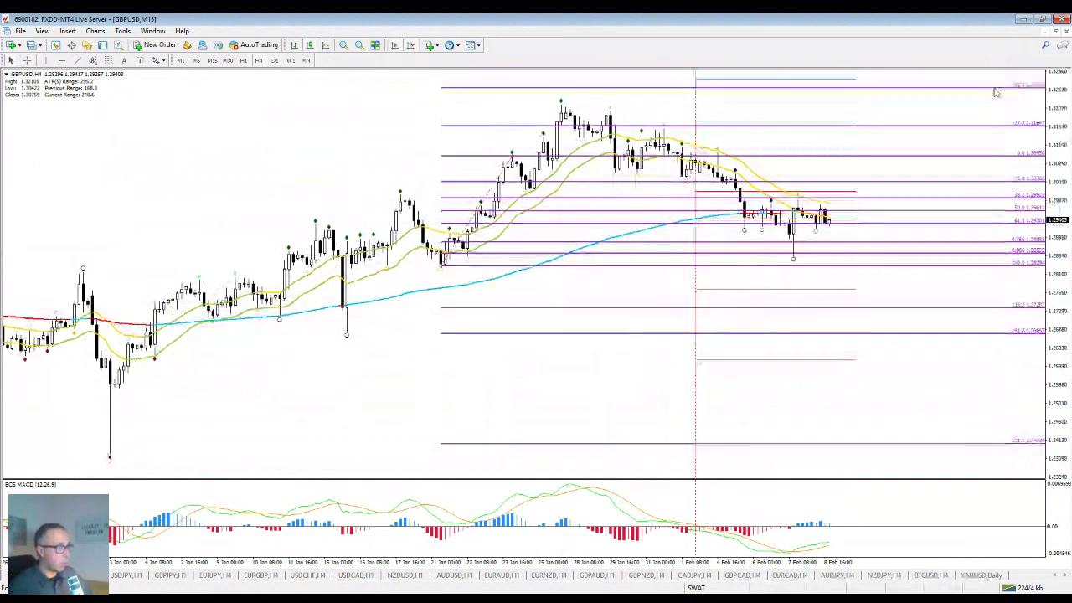
Scroll back to earlier bars and measure bars and pips from a swing point
key(Page_Up)
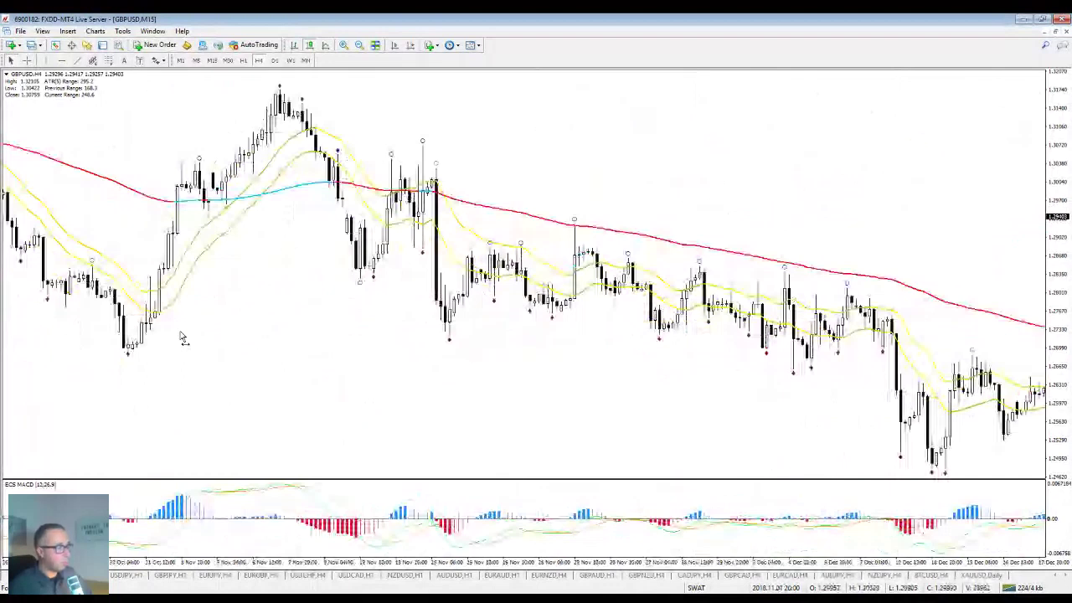
scroll(183, 338, up, 3)
scroll(186, 342, up, 3)
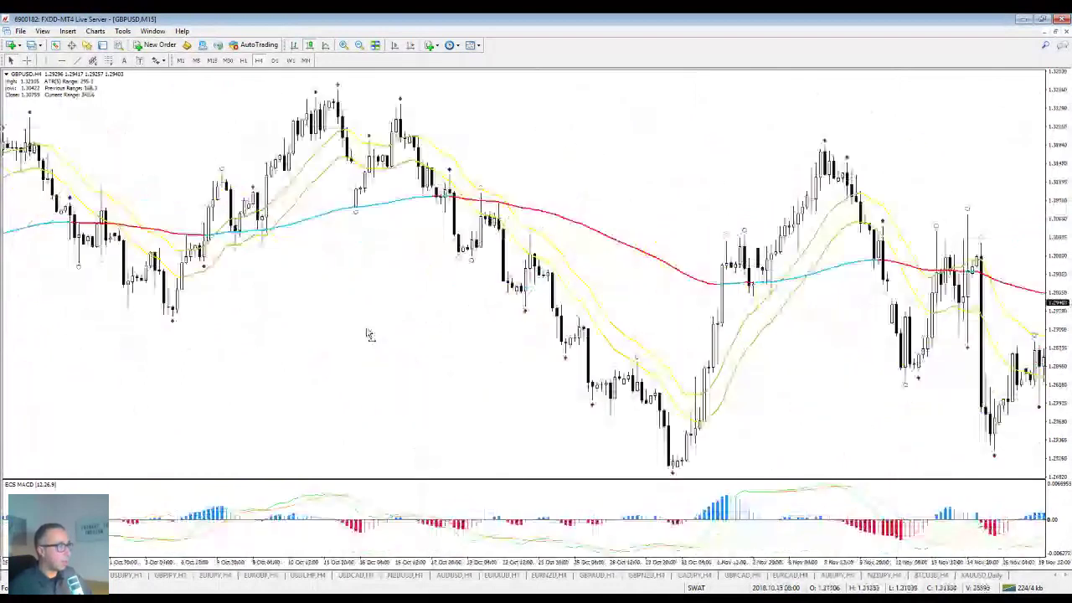
mouse_move(370, 335)
mouse_down()
mouse_move(518, 336)
mouse_move(360, 340)
mouse_up()
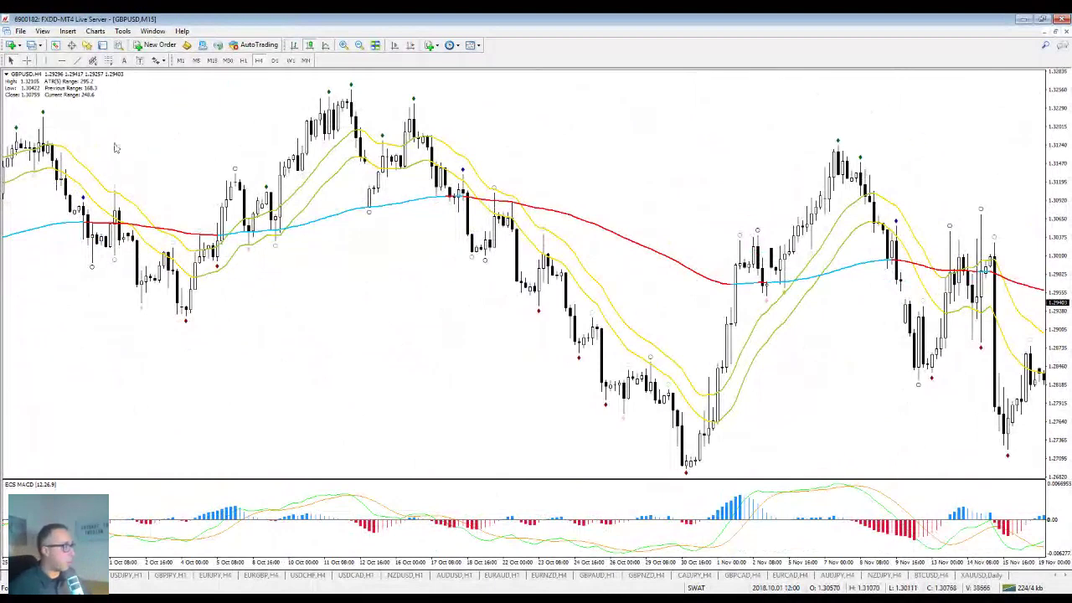
click(109, 64)
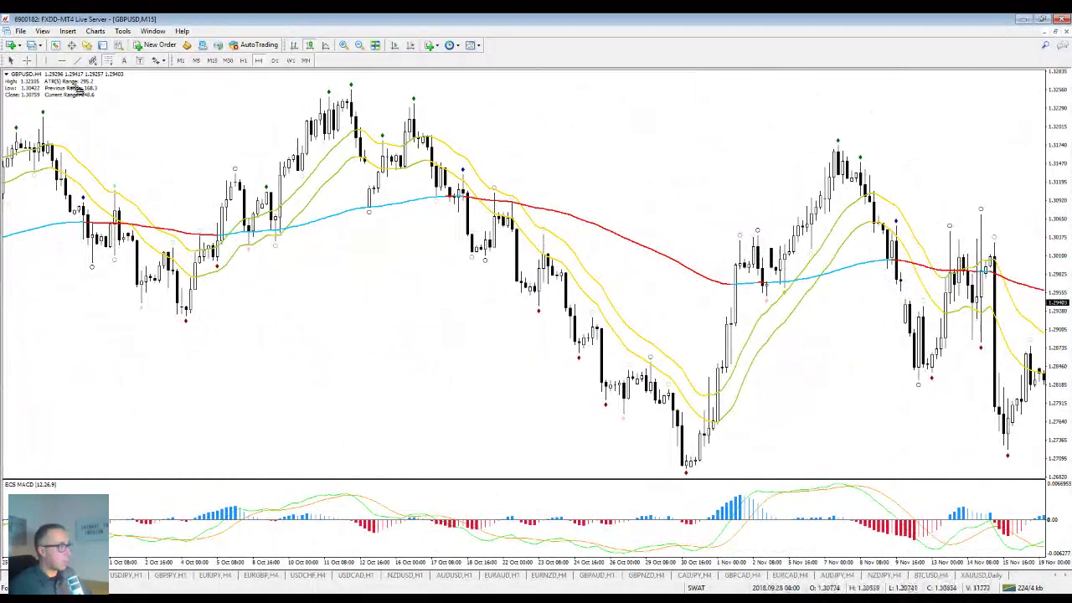
drag(80, 136, 176, 137)
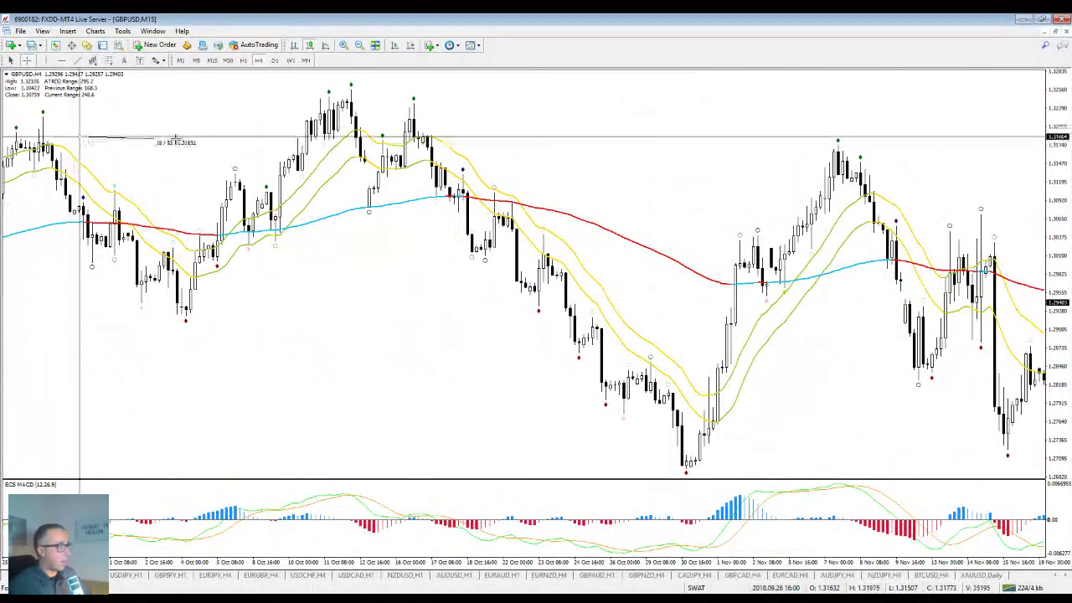
Draw a Fibonacci retracement down from the 20 September high and read its level prices
scroll(253, 93, up, 5)
drag(253, 94, 310, 248)
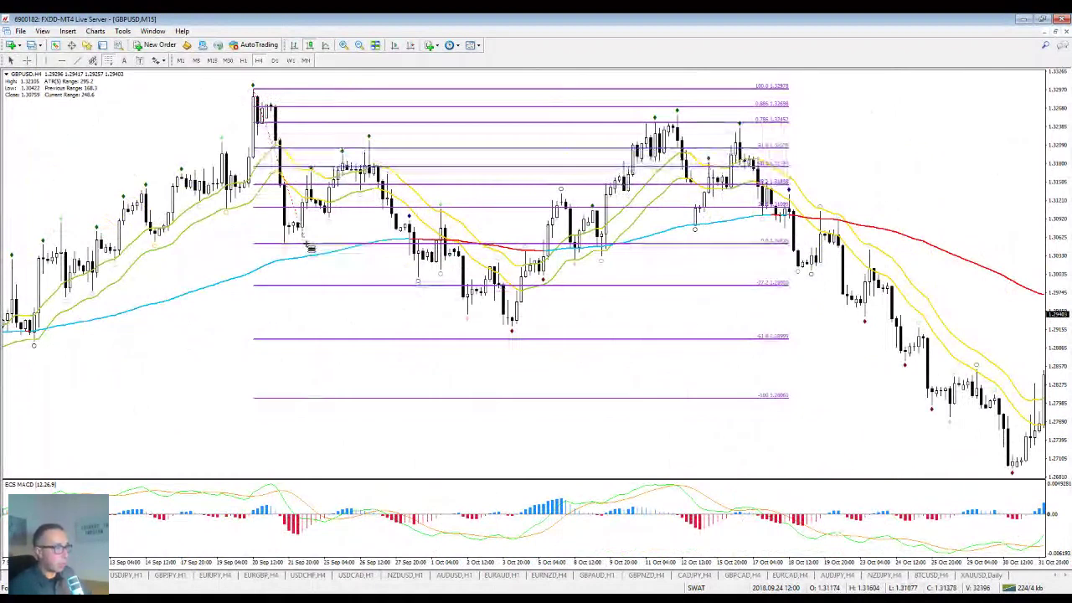
middle_click(521, 325)
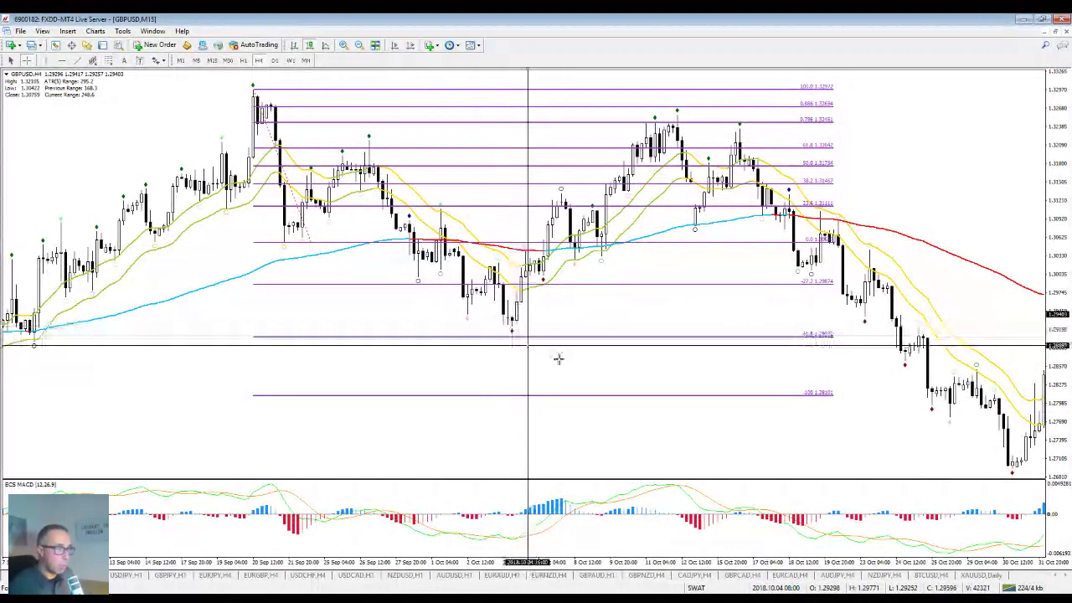
drag(557, 358, 519, 317)
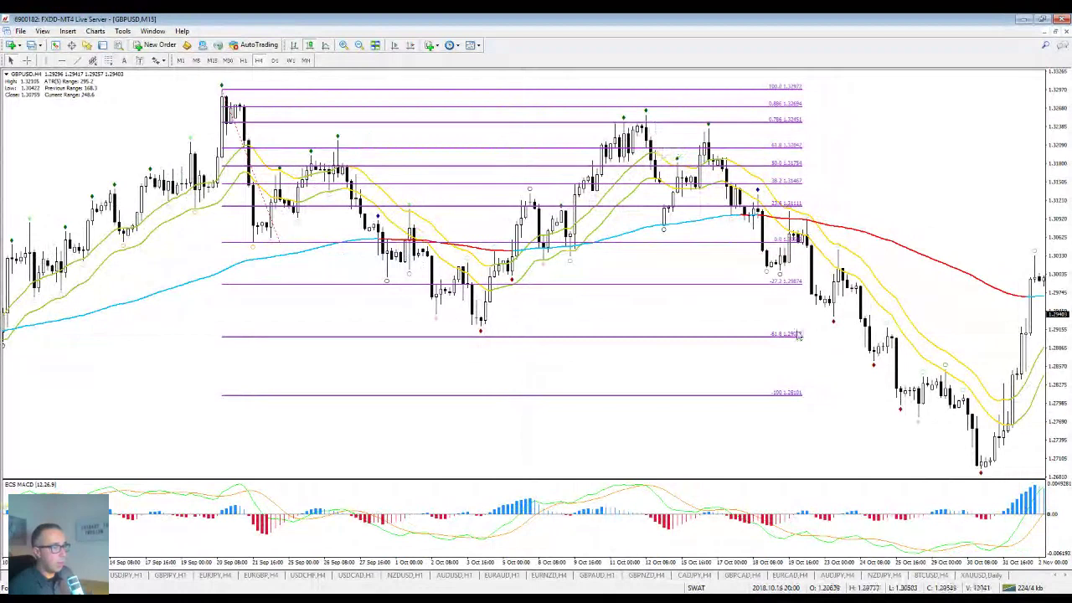
Pan the chart so 11 October to 28 November is visible against the Fibonacci levels
scroll(798, 335, down, 5)
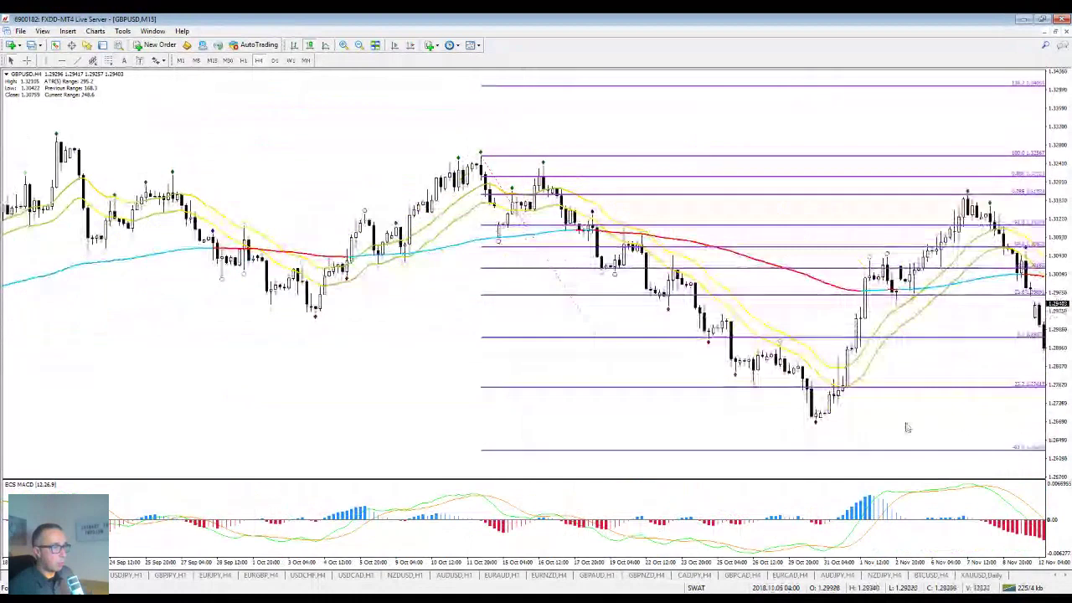
drag(906, 427, 765, 369)
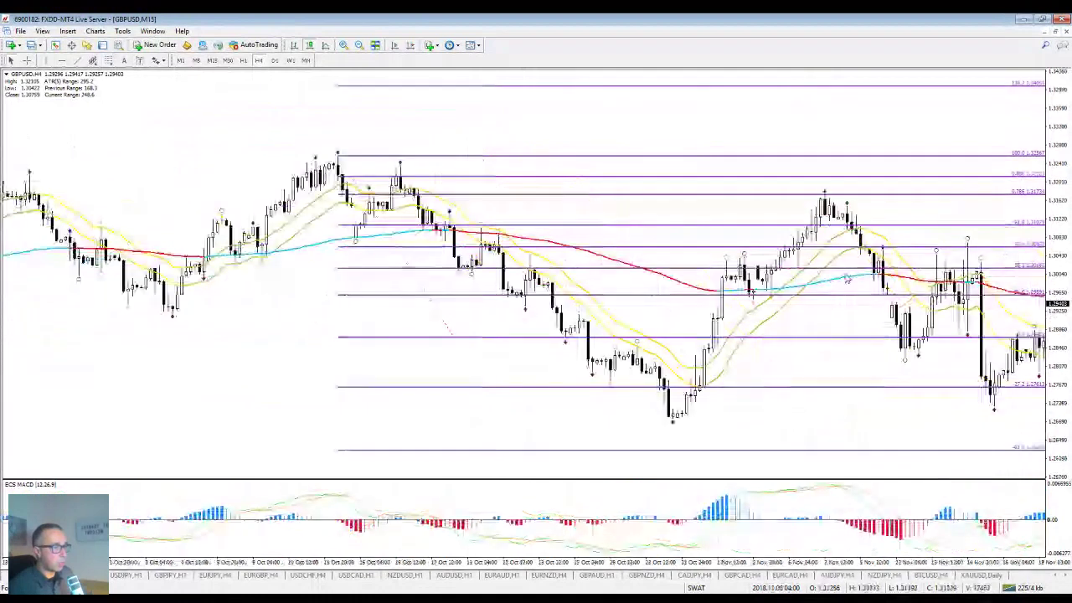
drag(847, 281, 531, 402)
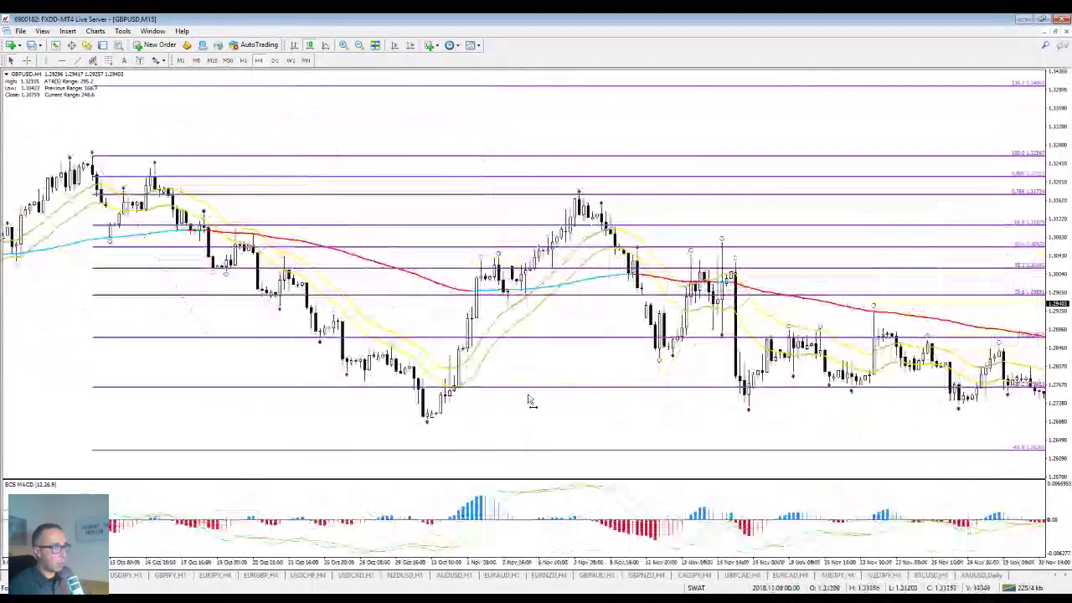
scroll(540, 396, down, 3)
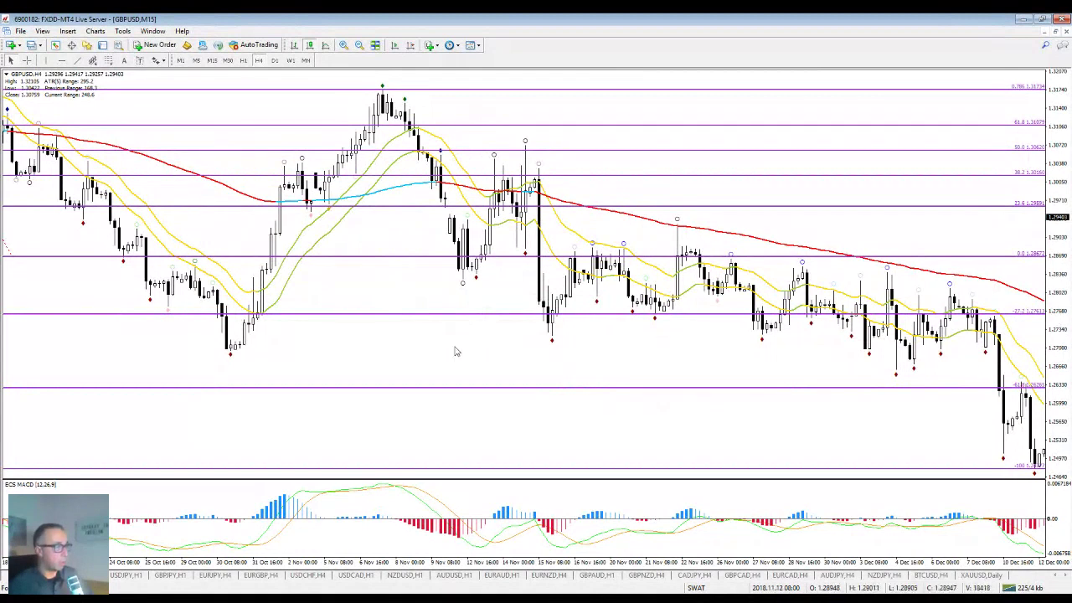
scroll(265, 358, up, 5)
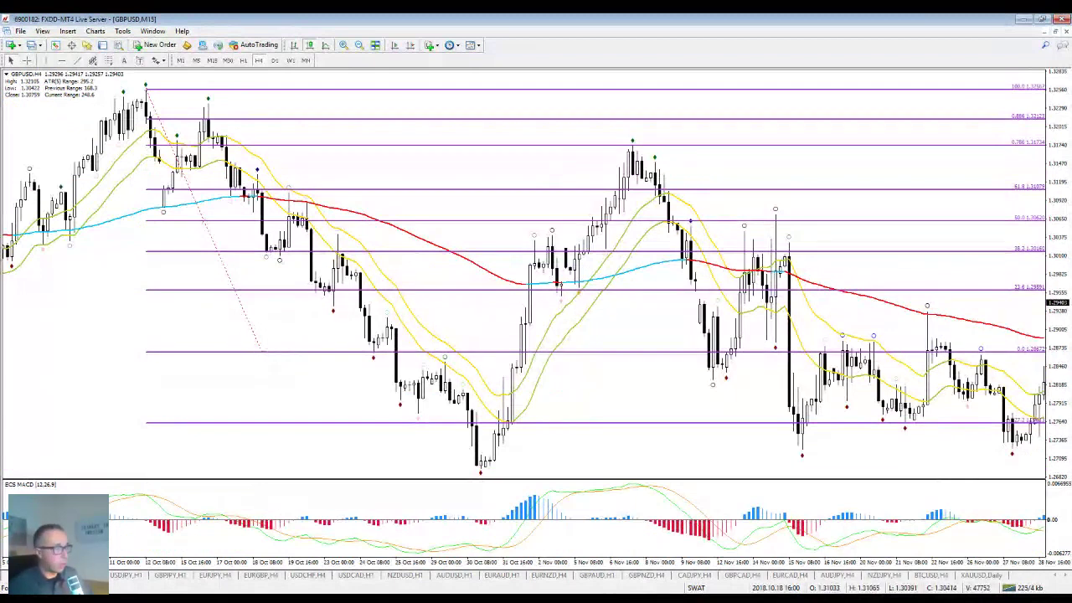
Delete the Fibonacci retracement and scroll back to early-October bars
key(Delete)
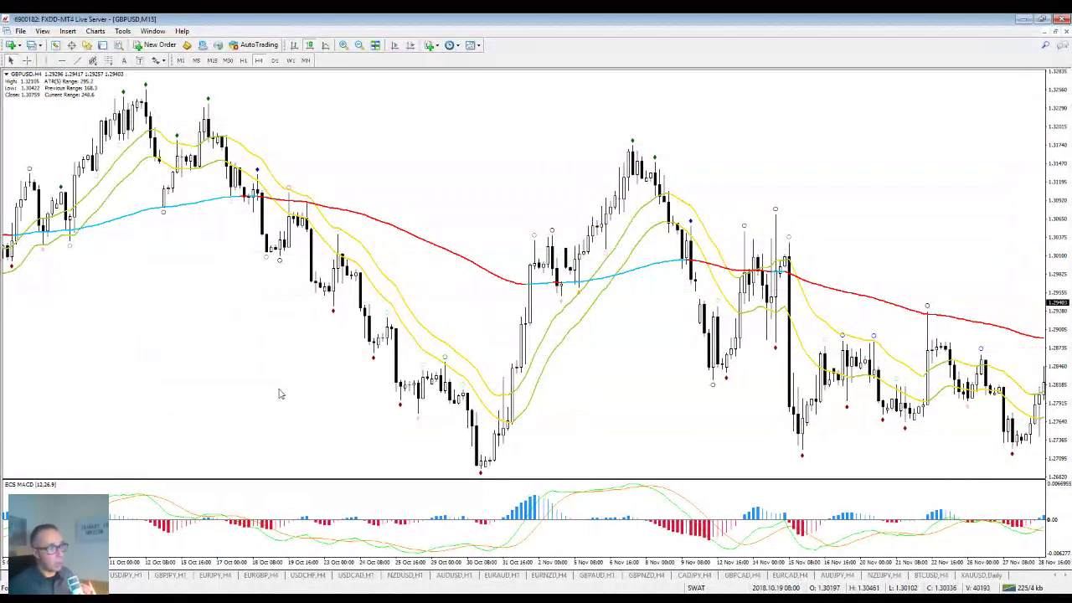
scroll(281, 393, up, 5)
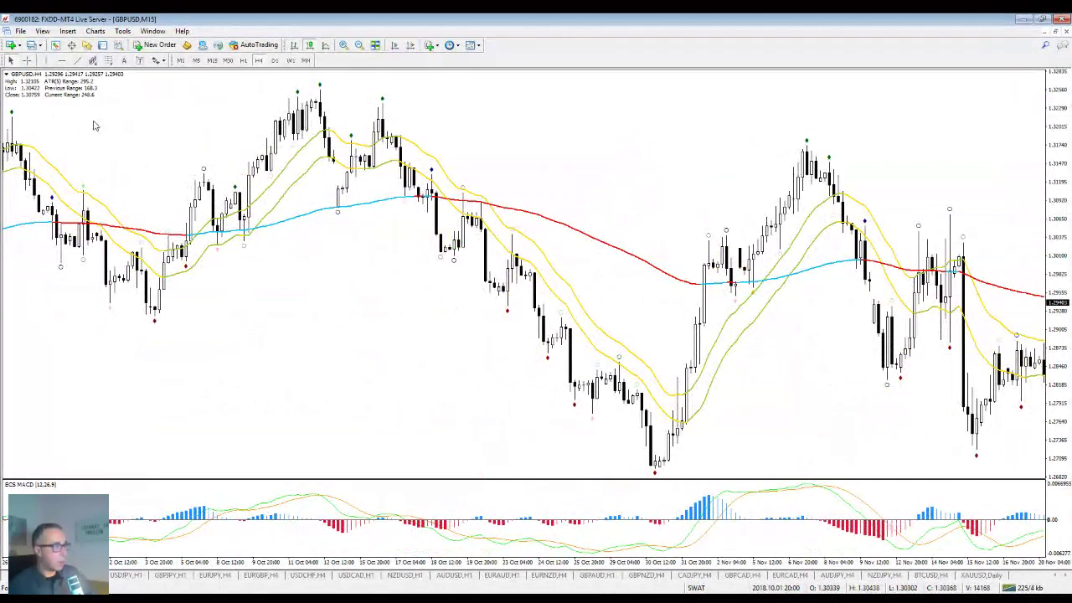
Draw a Fibonacci retracement across the October swing and fine-tune its anchors
scroll(95, 126, up, 3)
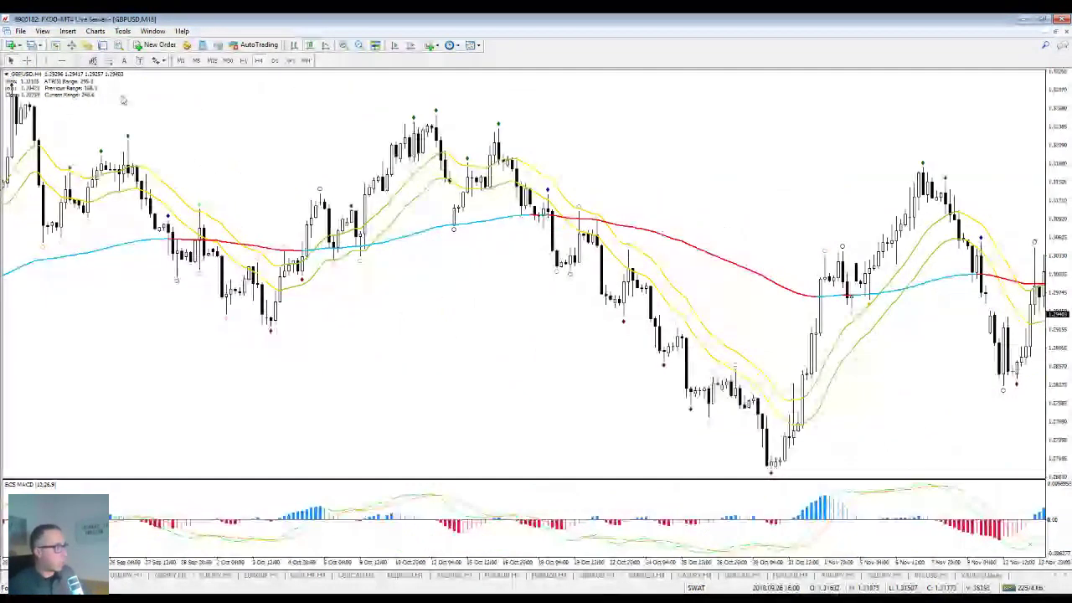
click(108, 61)
drag(270, 324, 538, 253)
drag(295, 252, 762, 190)
drag(272, 329, 302, 273)
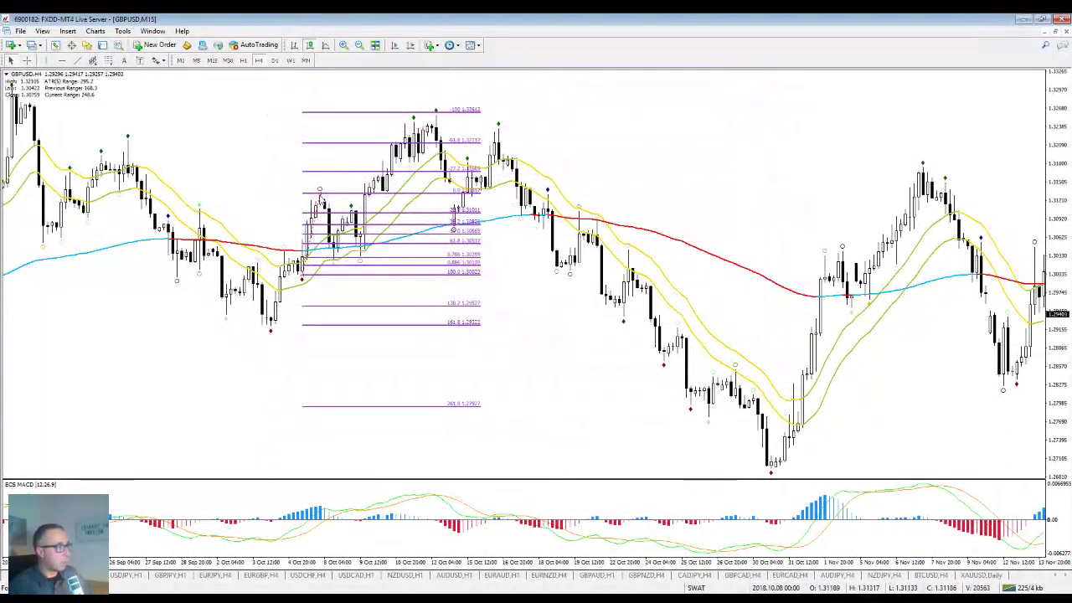
drag(331, 189, 1043, 119)
drag(305, 276, 333, 257)
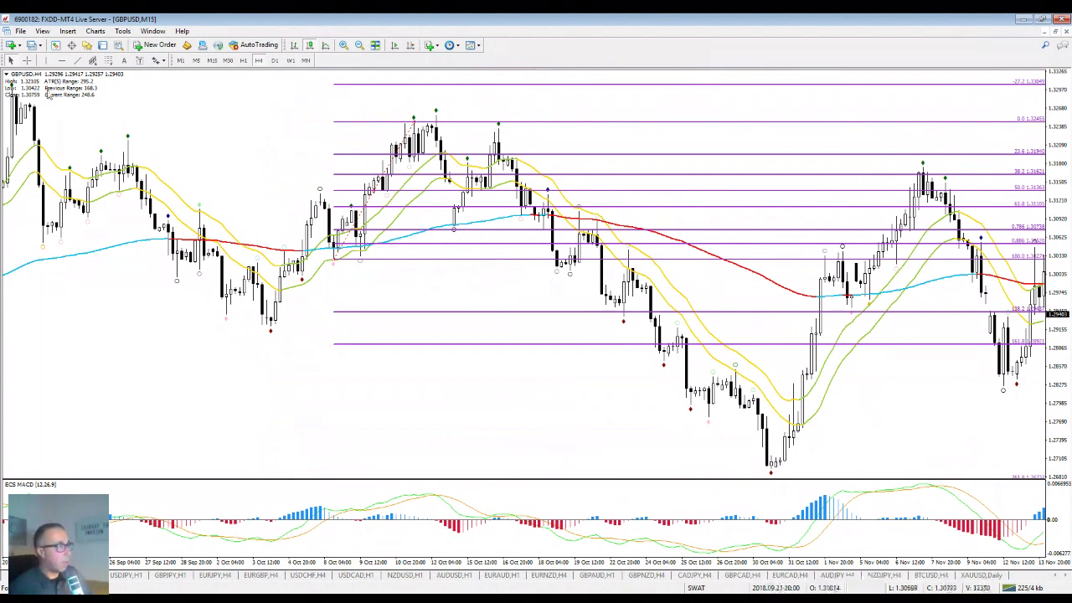
Switch the GBPUSD H4 chart to crosshair mode to measure December–January prices
click(27, 60)
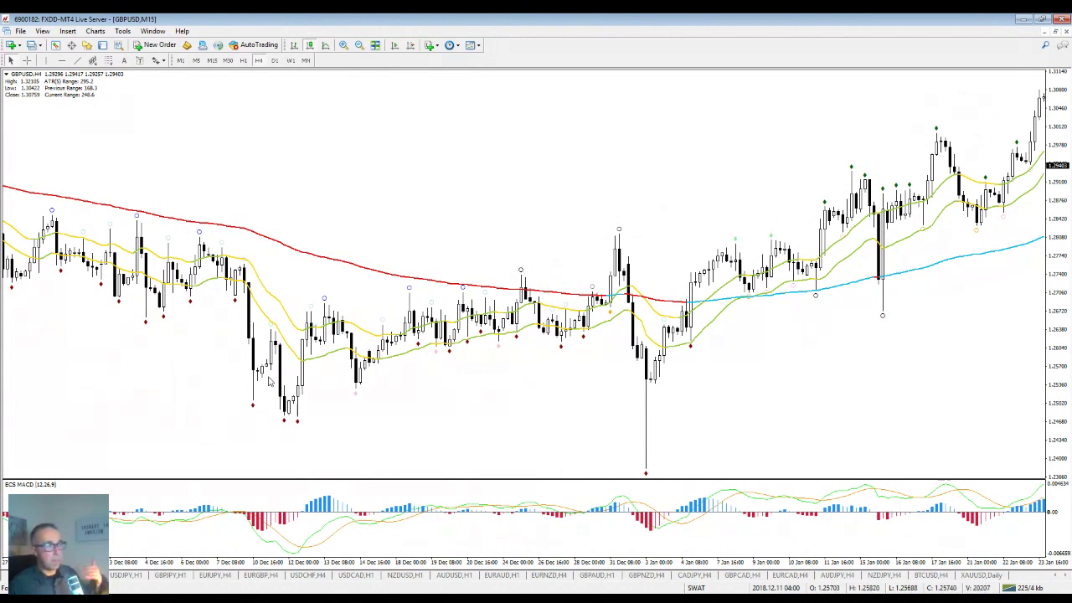
Draw a Fibonacci retracement from the 7 November high down to the mid-December low
scroll(339, 338, up, 5)
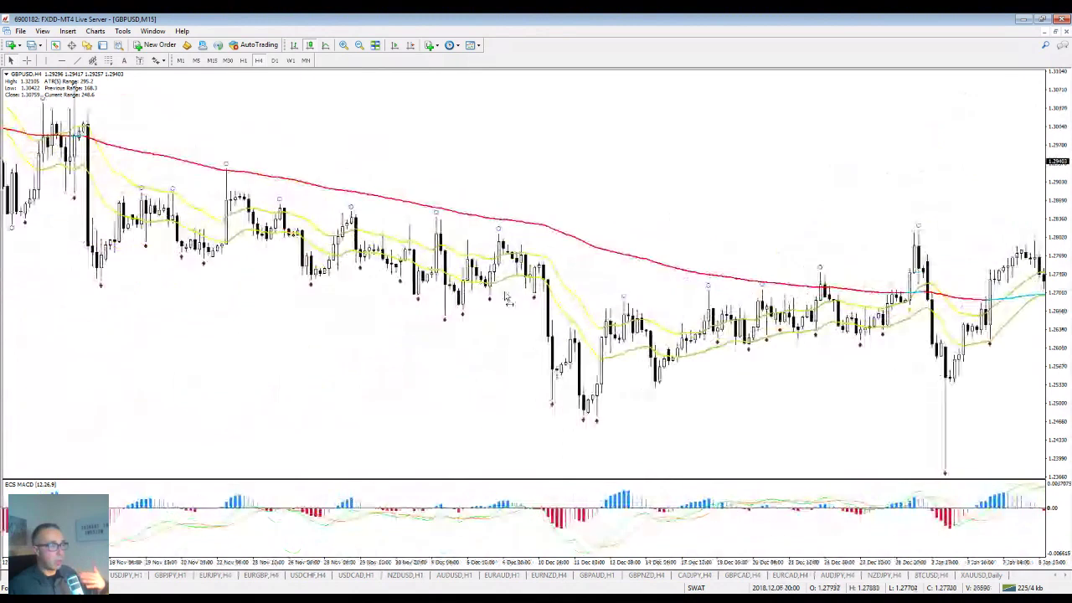
scroll(210, 335, up, 6)
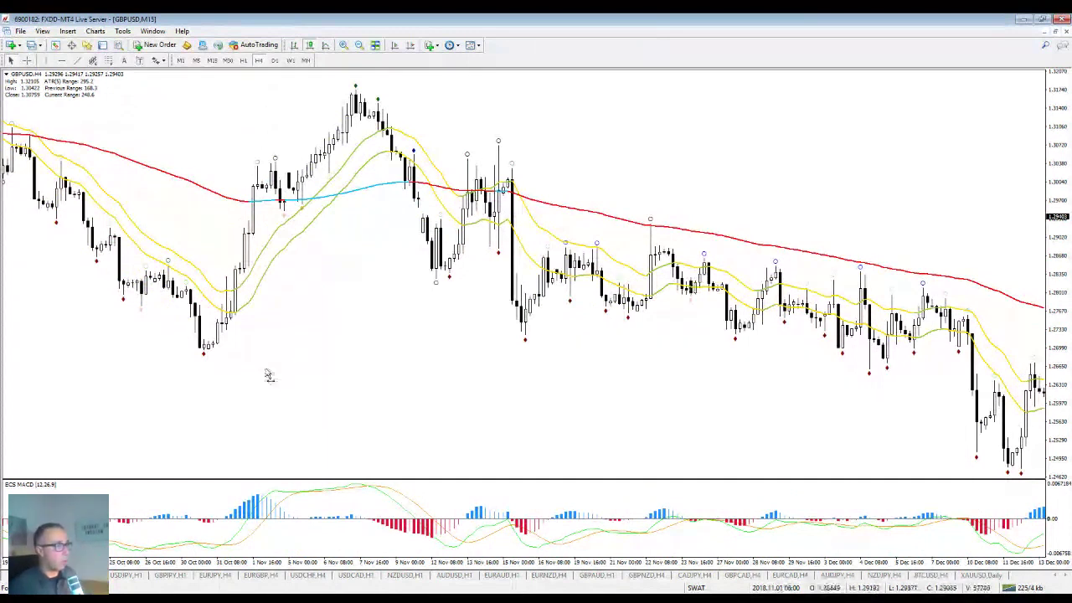
scroll(268, 374, down, 1)
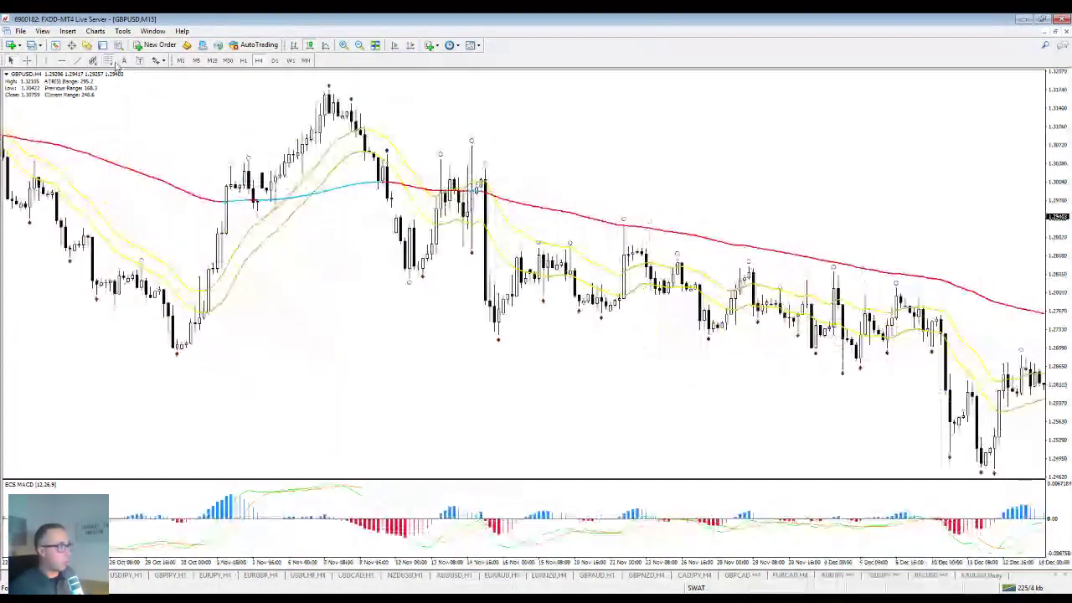
drag(328, 86, 423, 276)
drag(327, 90, 333, 87)
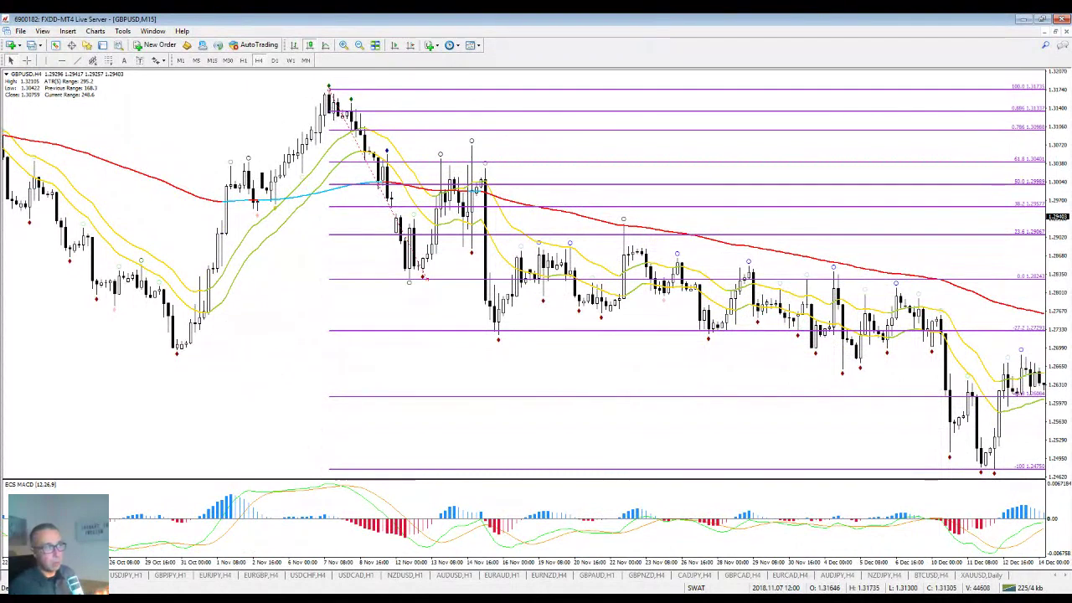
Delete the November Fibonacci and scroll back to late February–mid April 2018
key(Delete)
scroll(341, 294, up, 8)
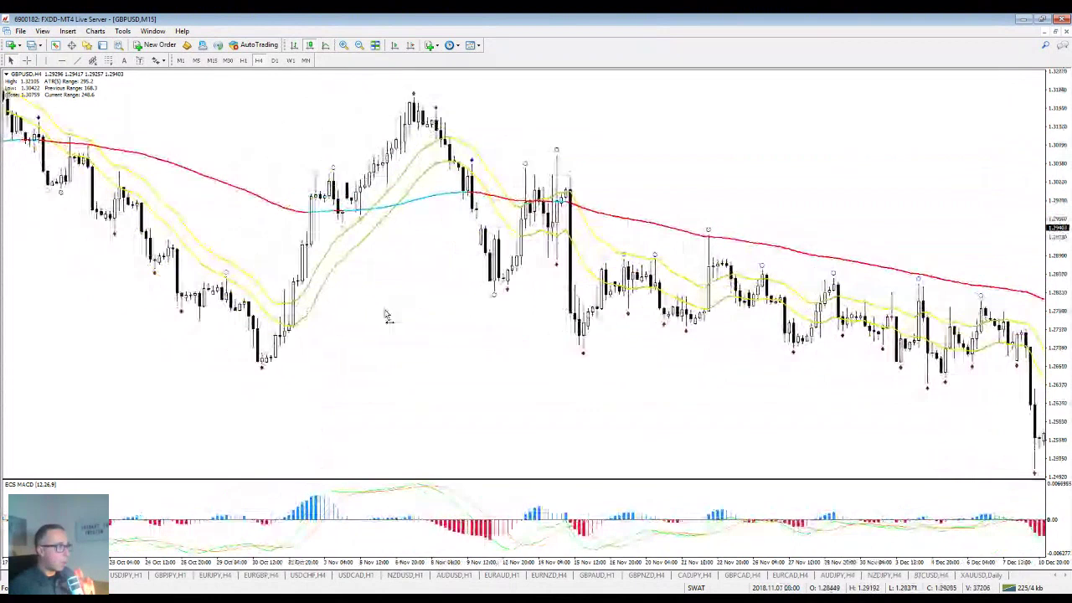
scroll(386, 286, up, 6)
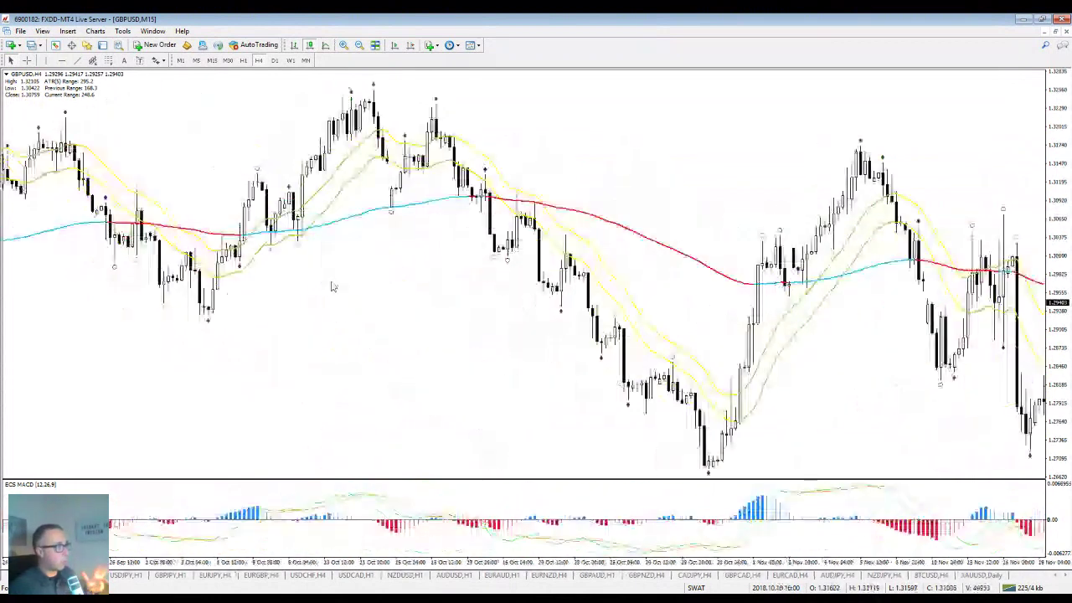
scroll(455, 278, up, 8)
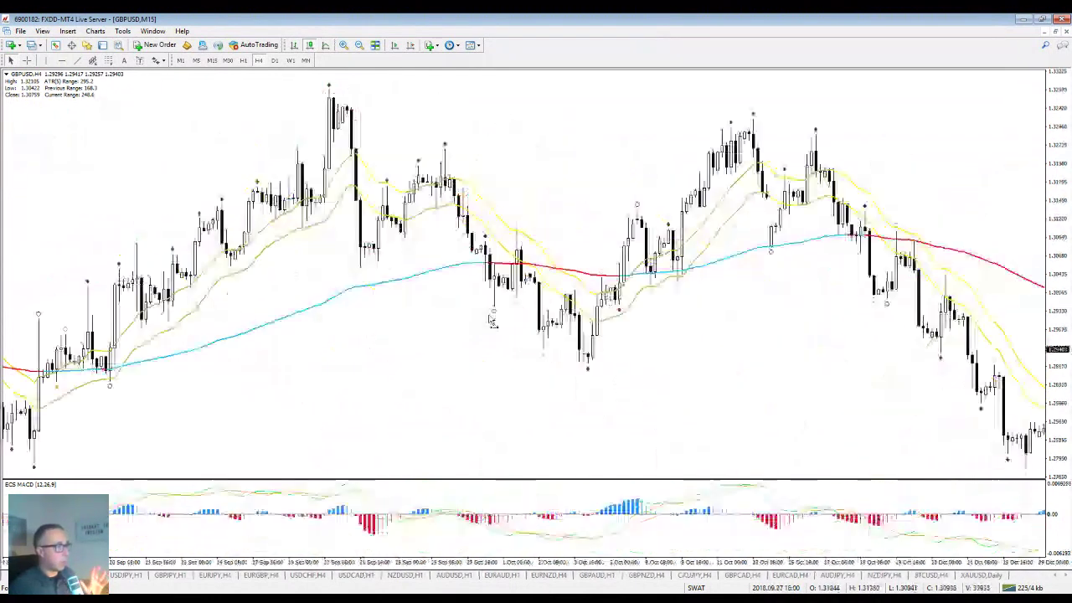
scroll(374, 409, up, 8)
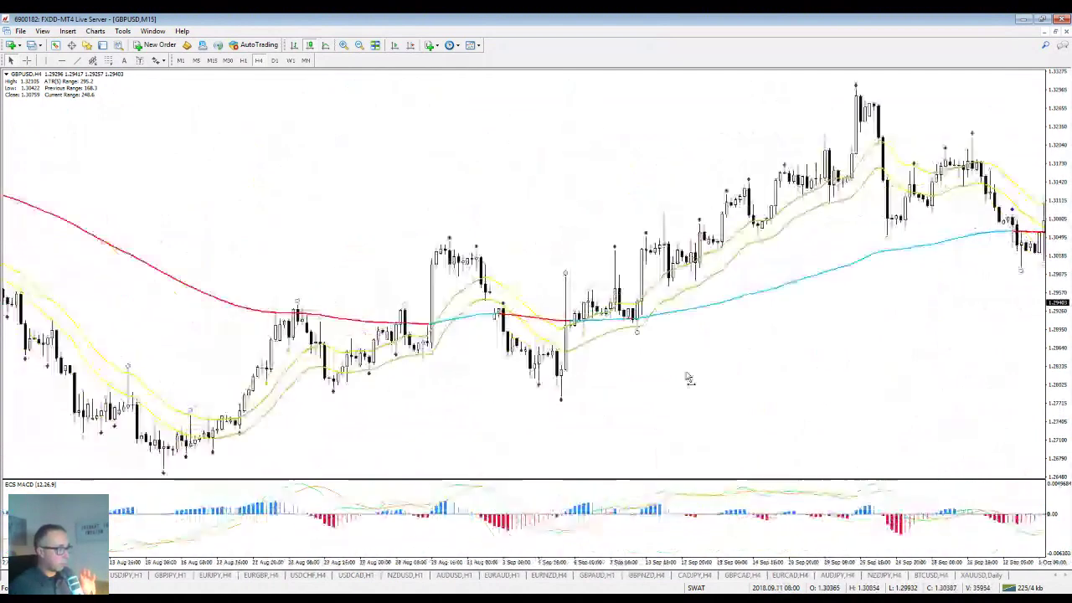
scroll(632, 299, up, 8)
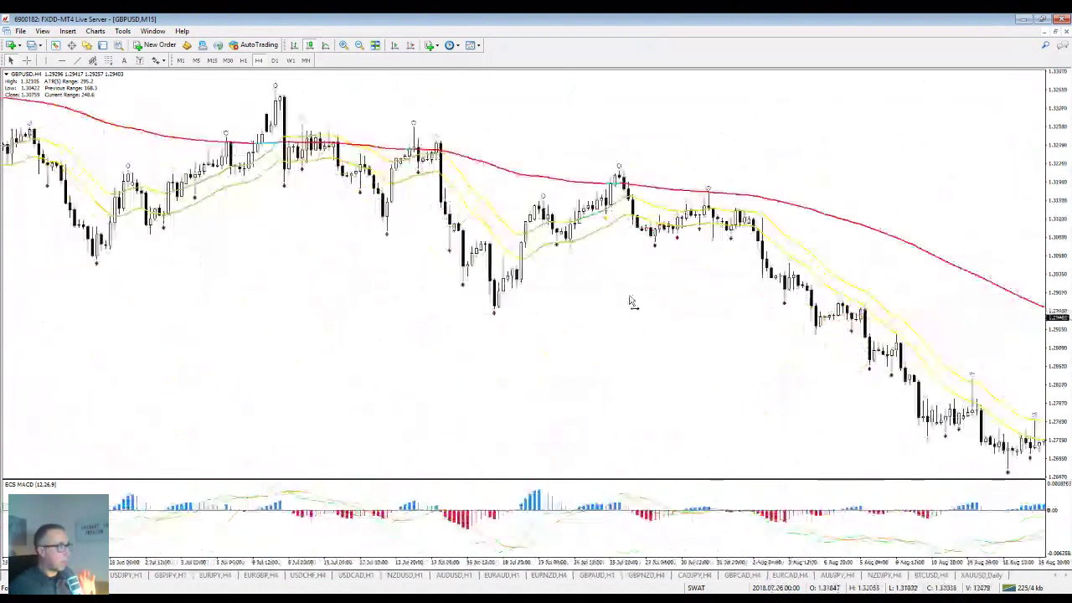
scroll(938, 285, up, 8)
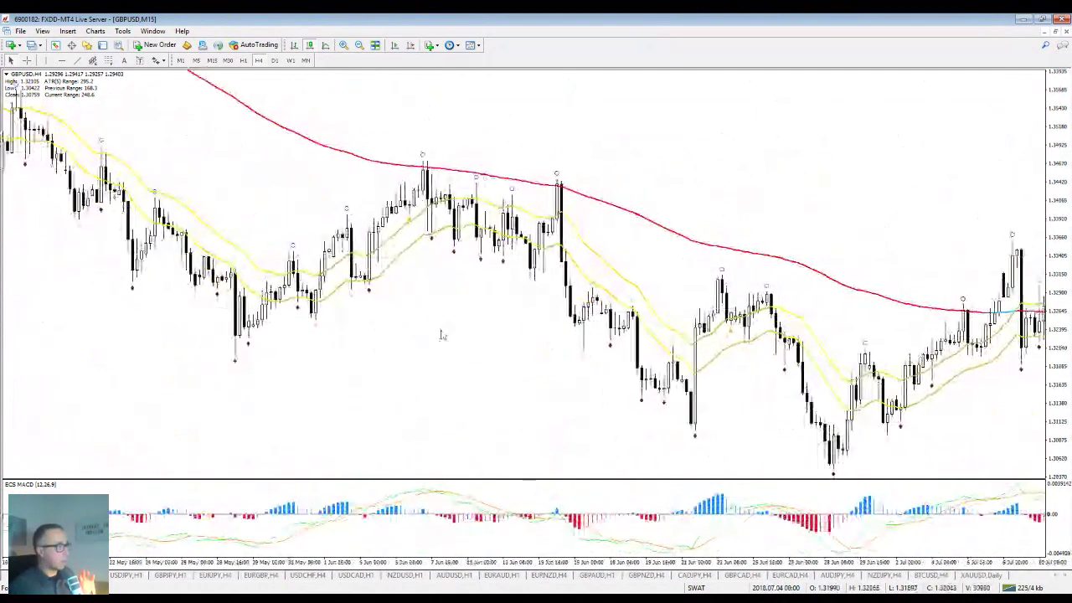
scroll(849, 290, up, 8)
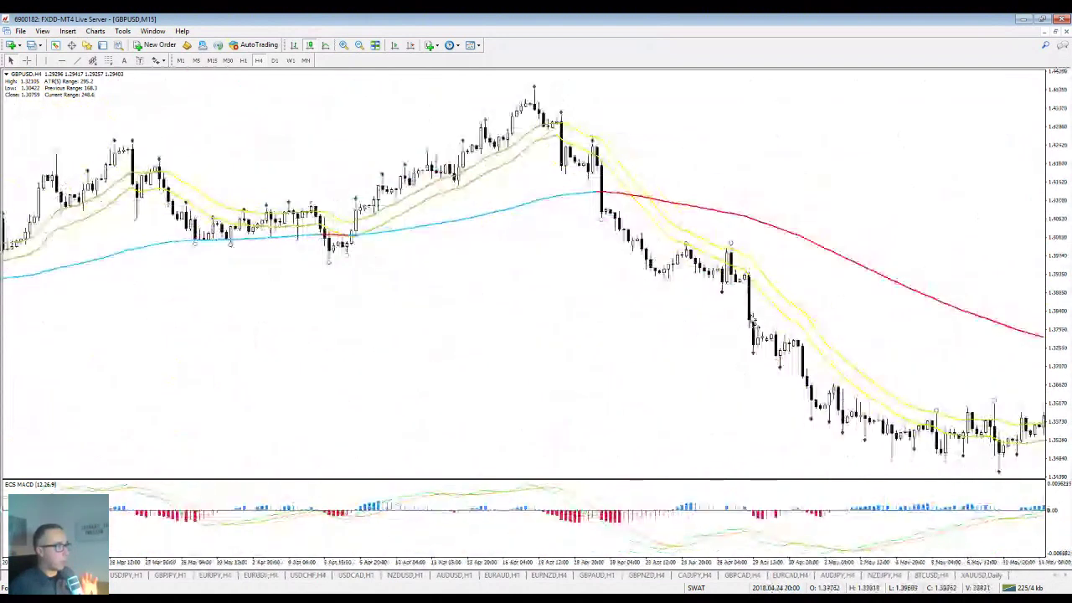
scroll(523, 362, down, 3)
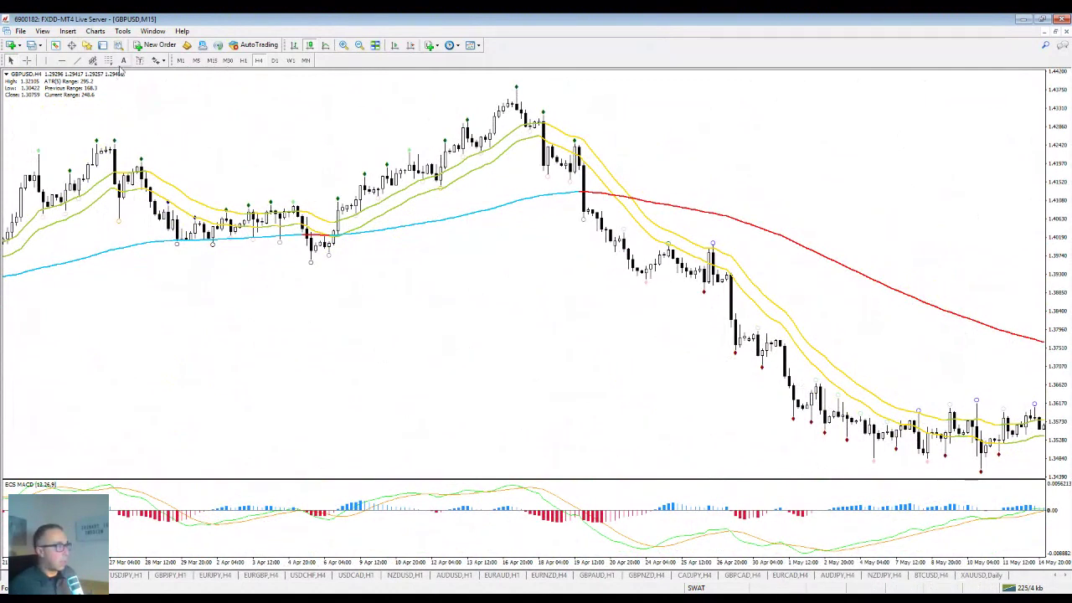
scroll(701, 103, up, 6)
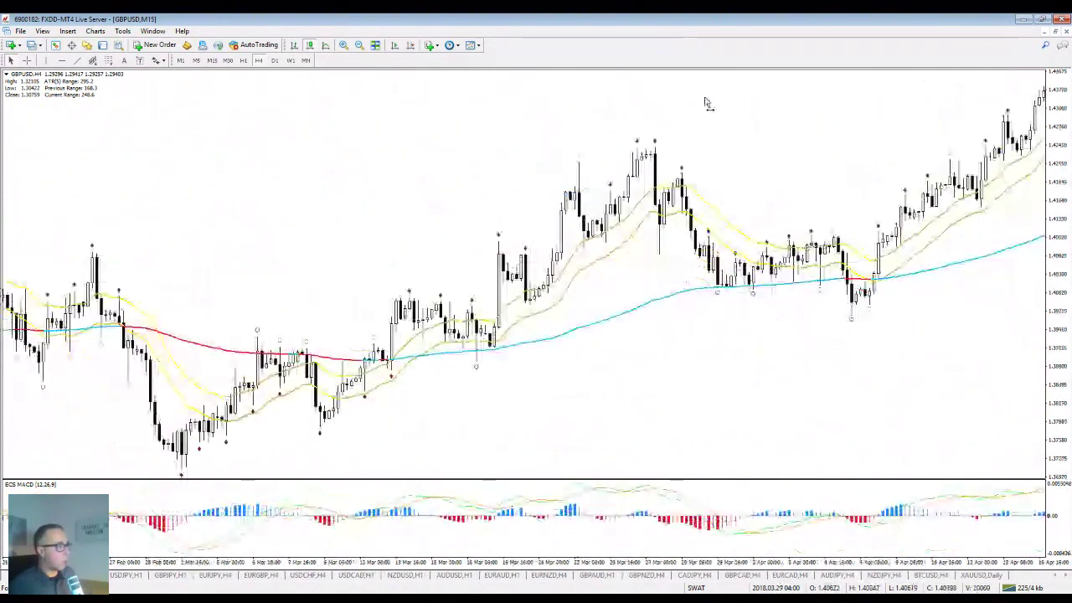
Draw a Fibonacci retracement upward from the early-March swing low
click(108, 61)
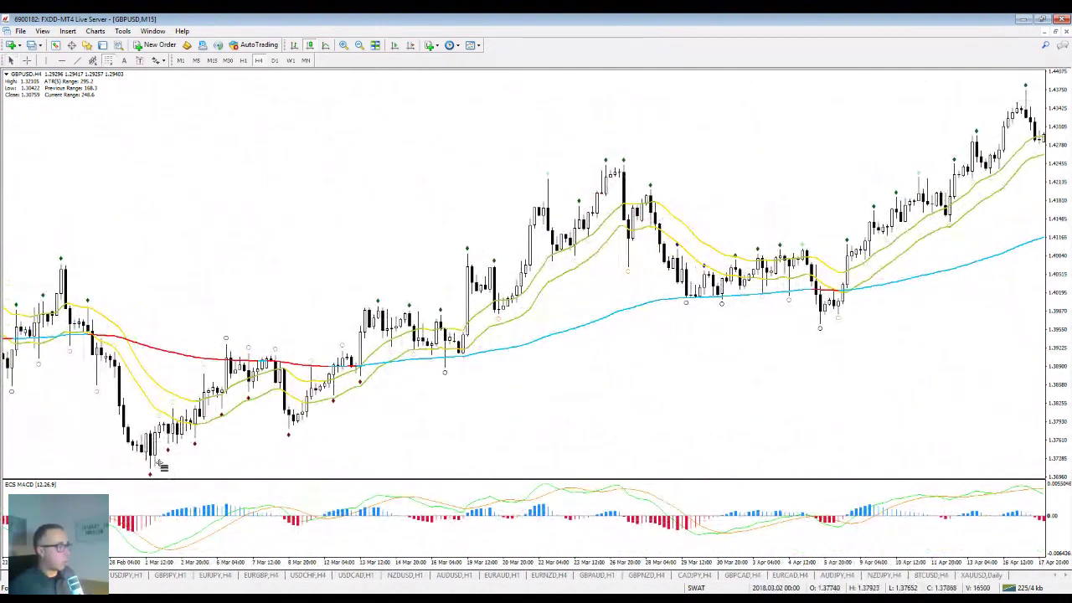
drag(149, 473, 205, 370)
drag(149, 474, 173, 445)
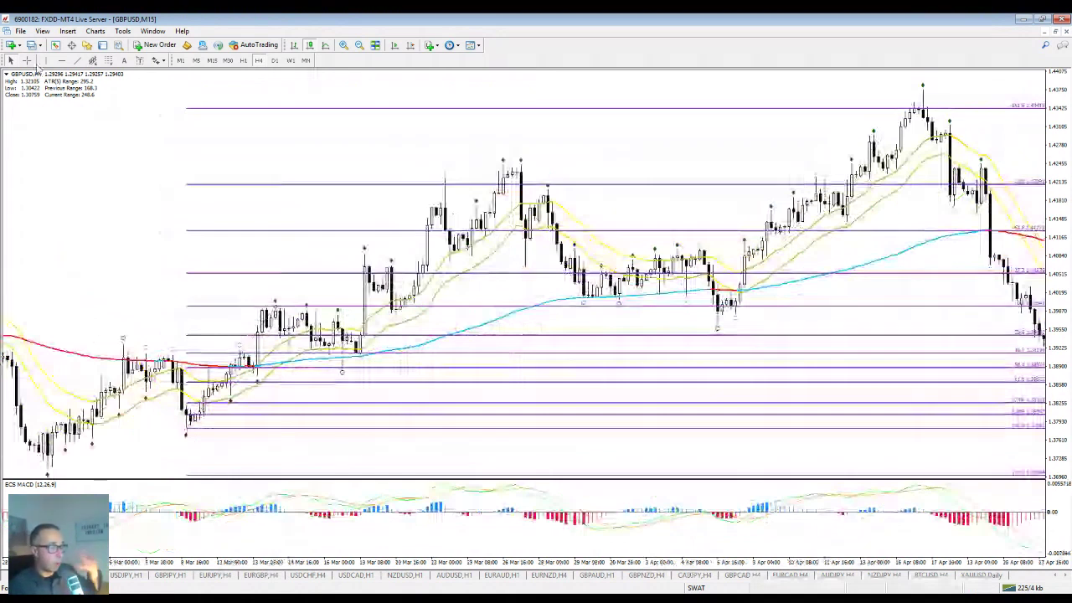
Re-anchor the Fibonacci onto the 16 March low and 22 March high
click(26, 60)
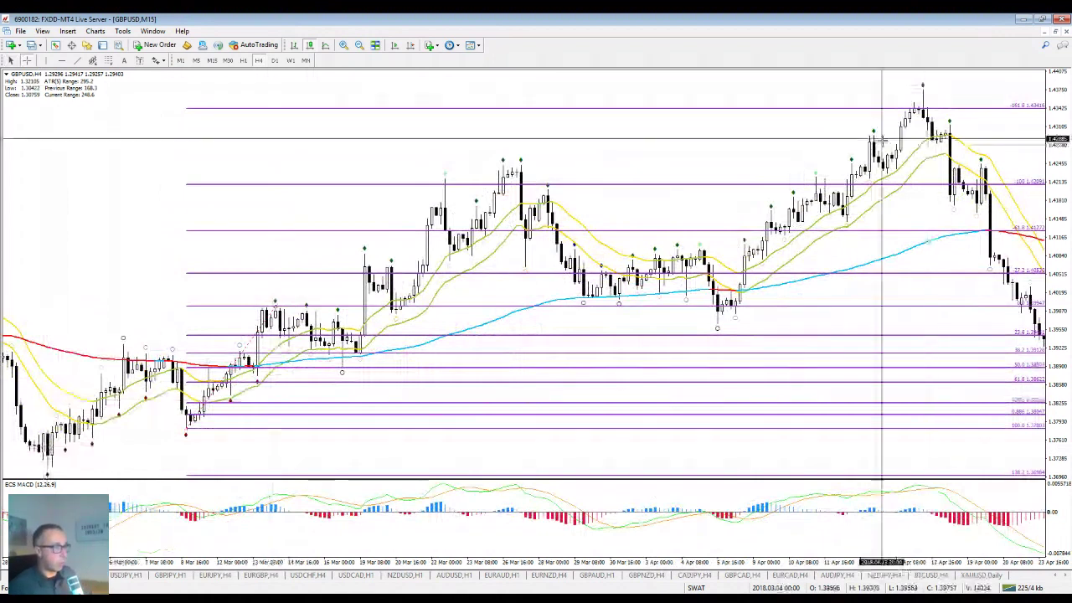
middle_click(346, 366)
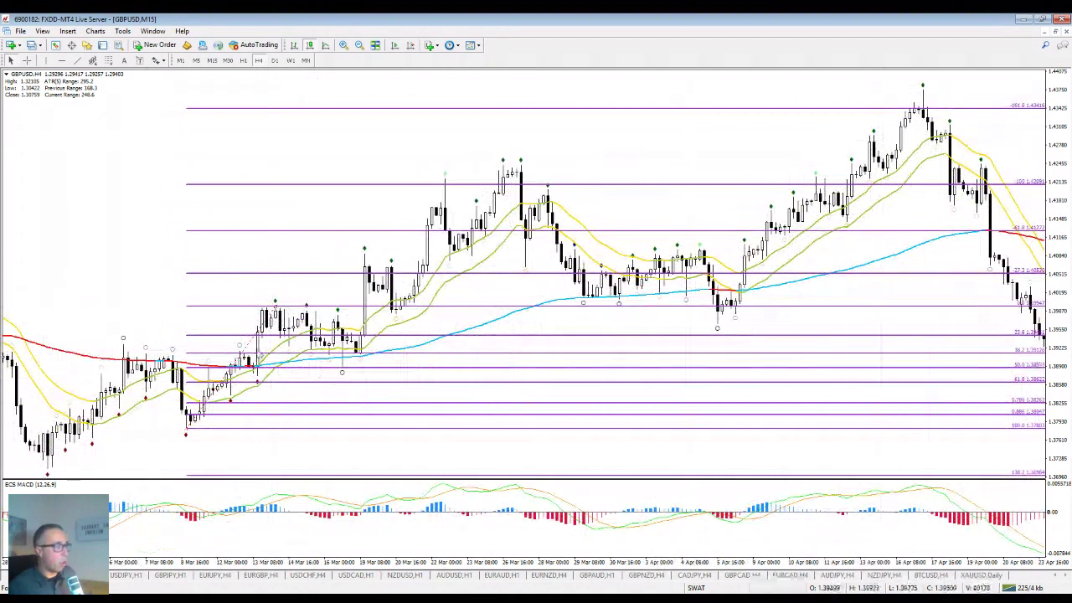
double_click(333, 382)
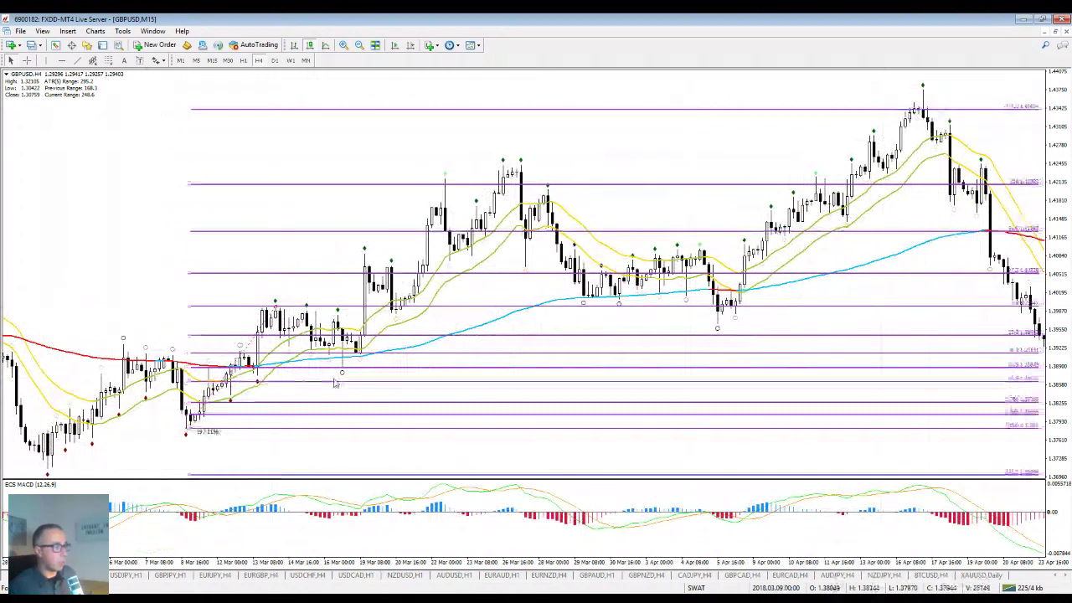
drag(334, 382, 343, 368)
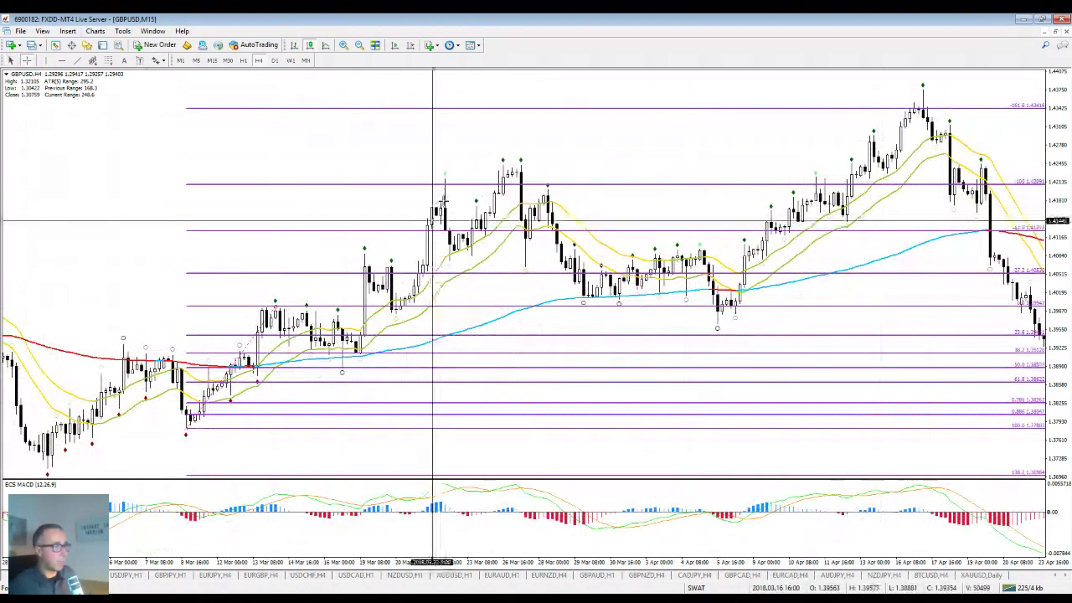
key(Escape)
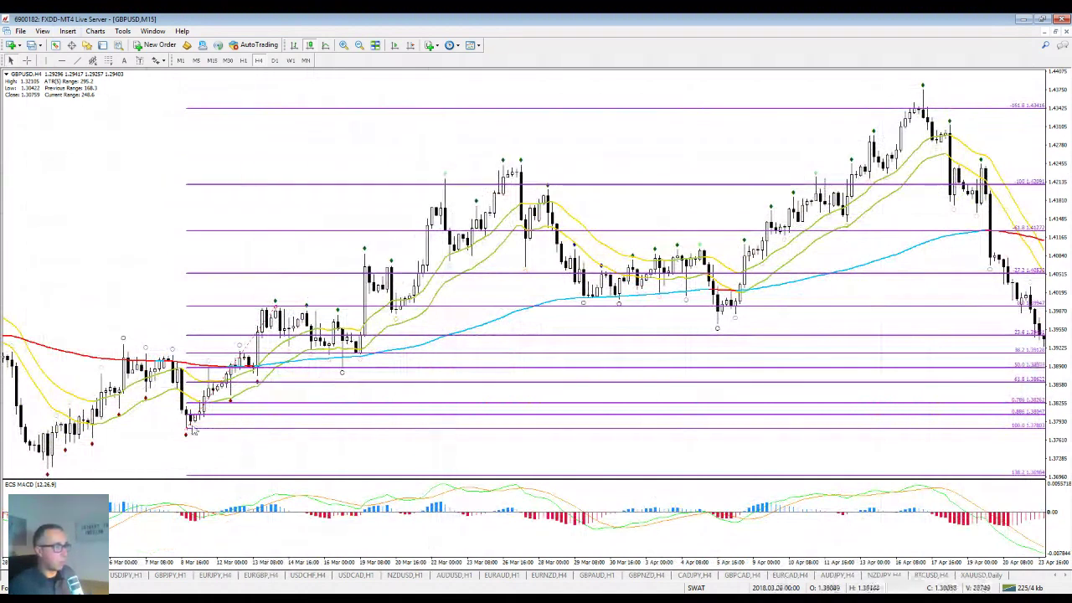
drag(192, 430, 342, 366)
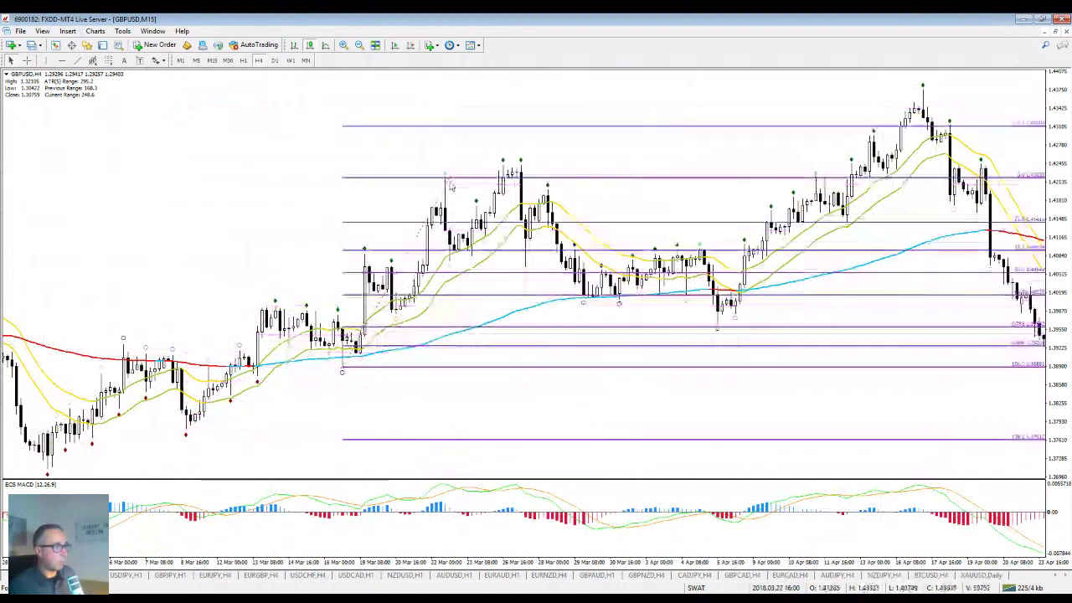
drag(445, 179, 443, 182)
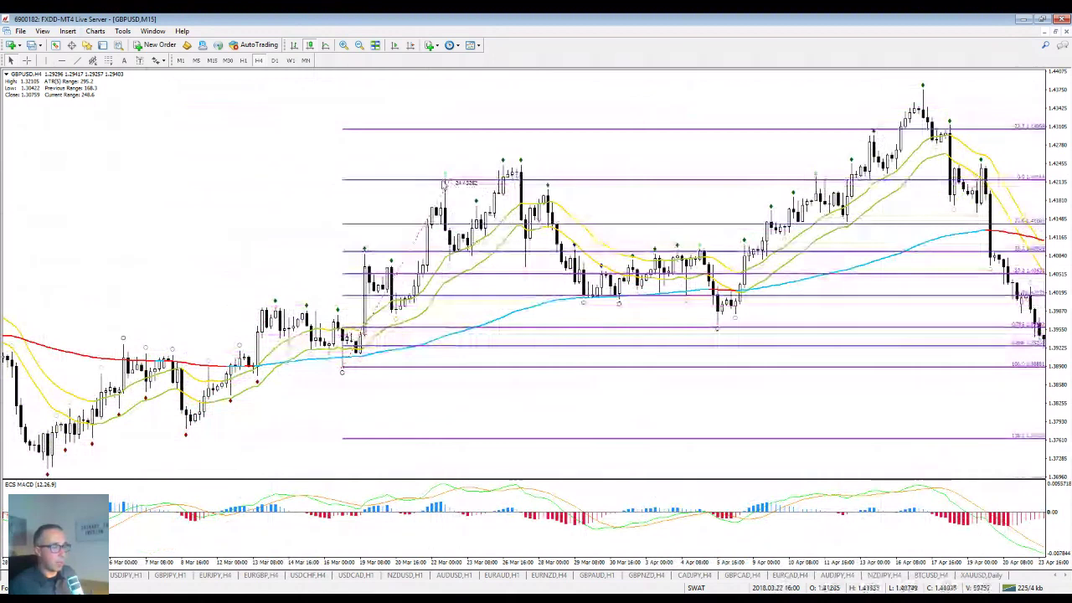
scroll(535, 276, right, 5)
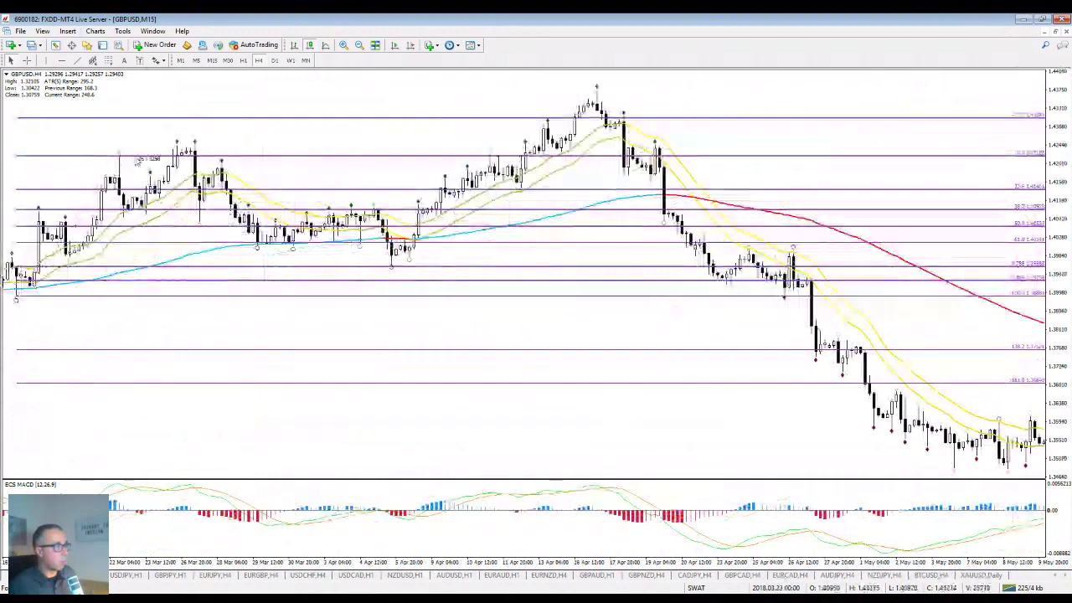
Replace the old Fibonacci with a new one from the mid-April high to the swing low
key(Delete)
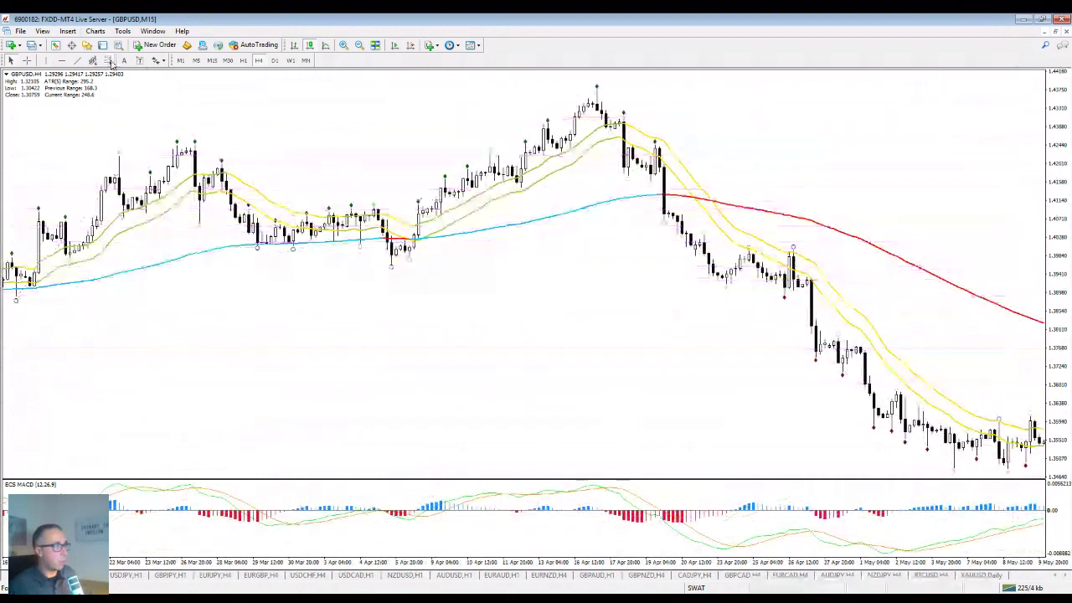
drag(594, 87, 615, 134)
drag(632, 180, 646, 178)
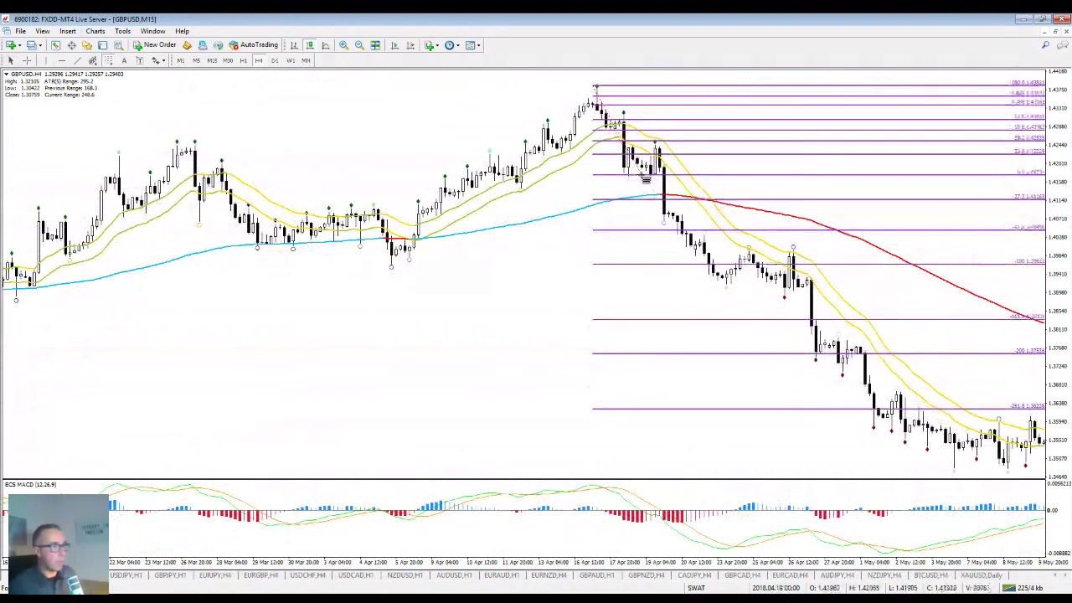
drag(604, 94, 624, 112)
drag(645, 179, 673, 181)
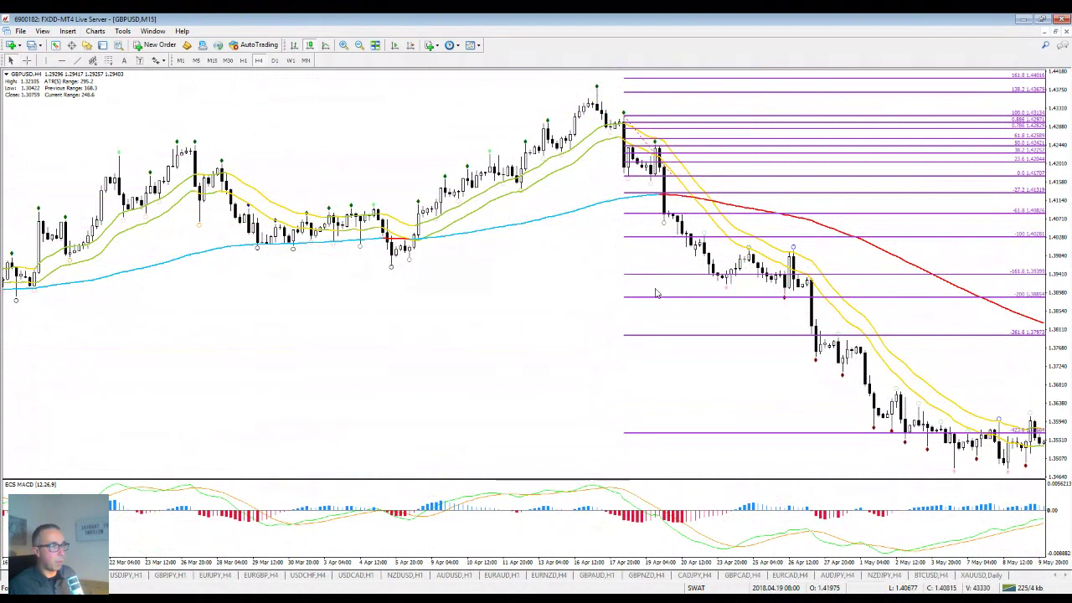
Move the Fibonacci's 0 and 100% anchors onto the lower swing, with crosshair on
scroll(657, 293, down, 3)
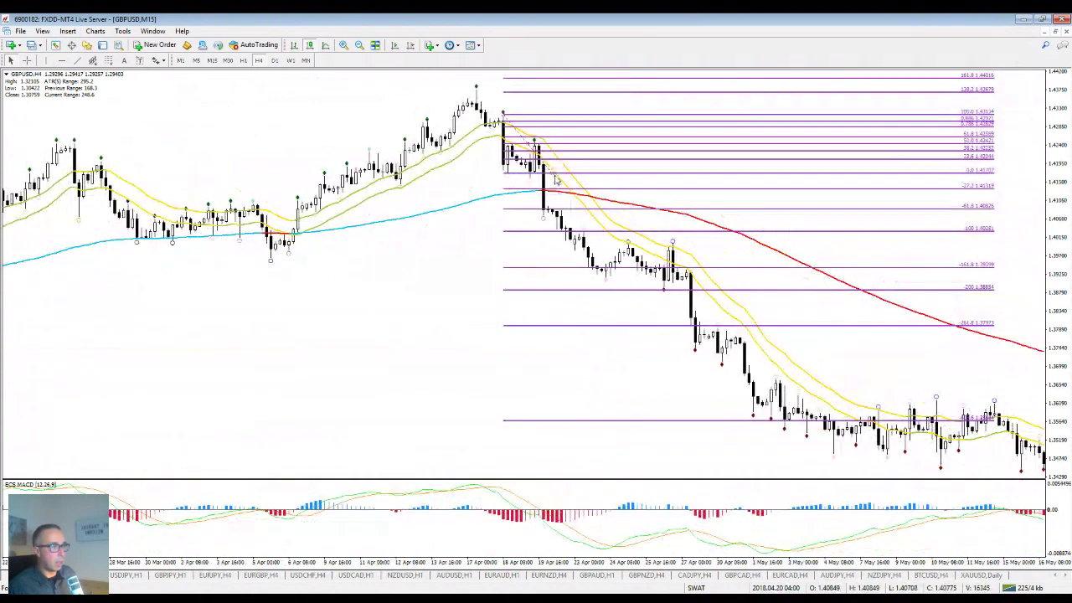
drag(556, 178, 590, 275)
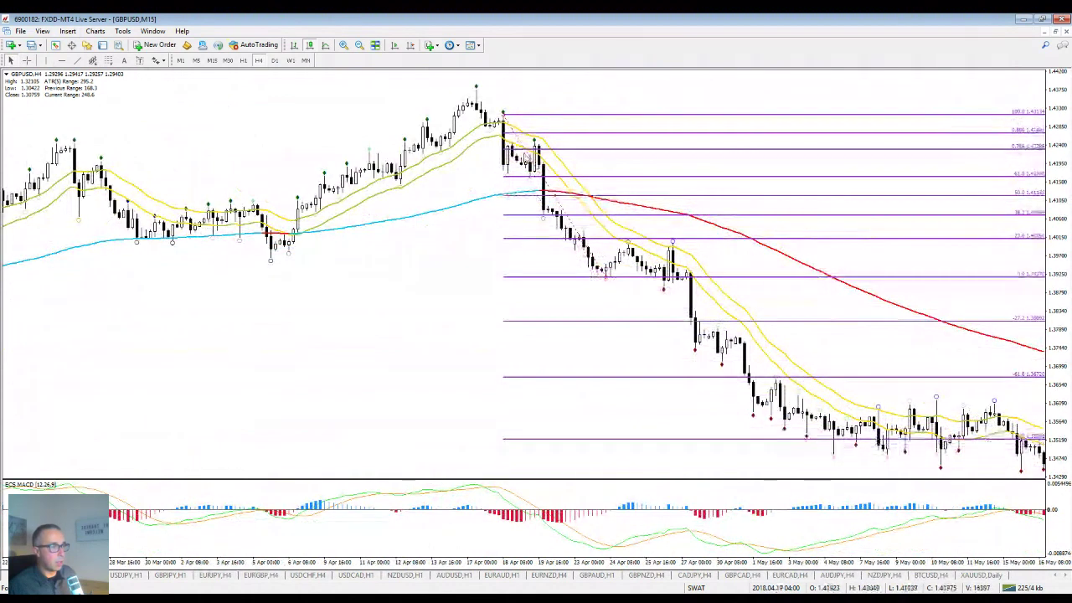
drag(506, 119, 535, 140)
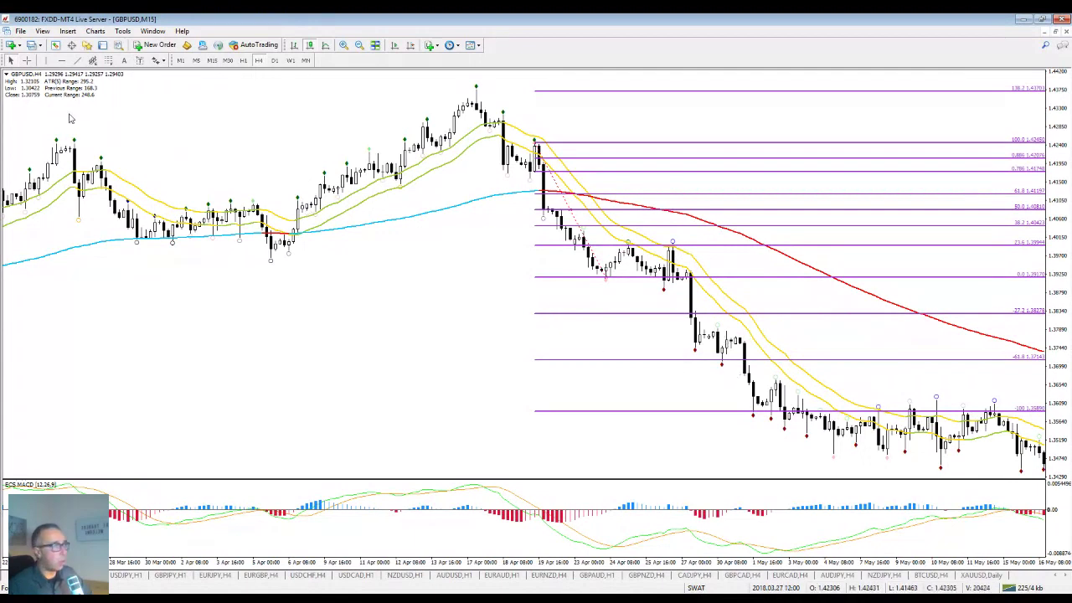
click(26, 61)
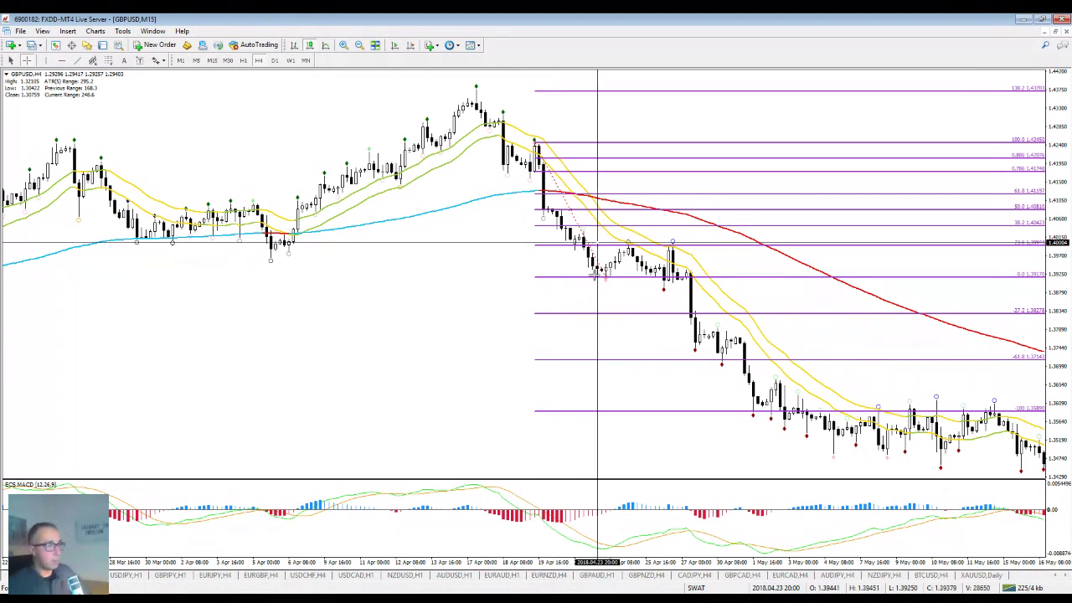
drag(638, 312, 598, 314)
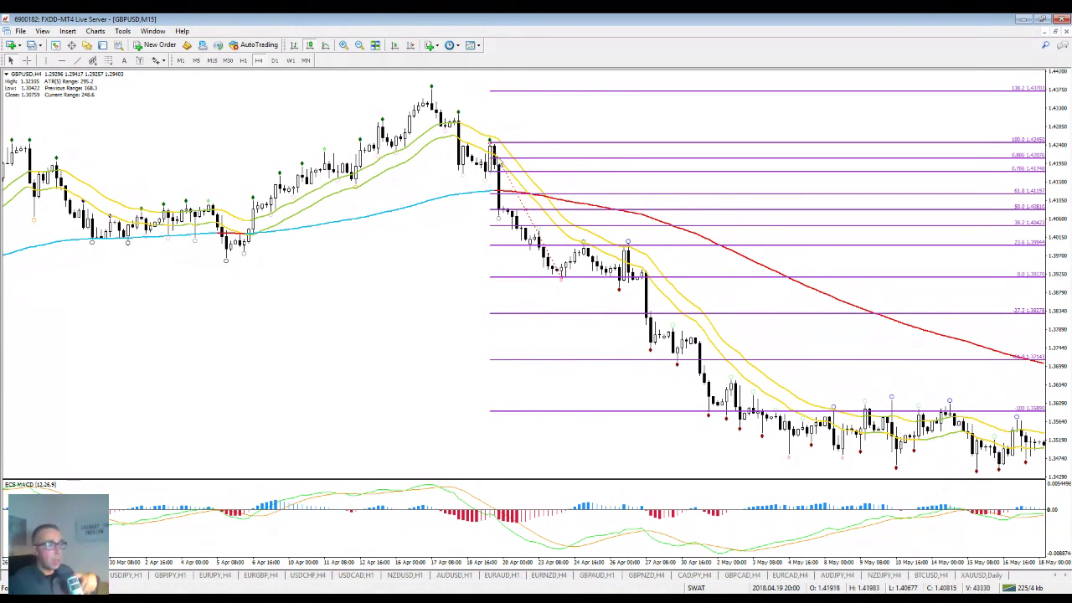
Re-anchor the Fibonacci from the late-April lower high to the early-May low
drag(561, 281, 658, 333)
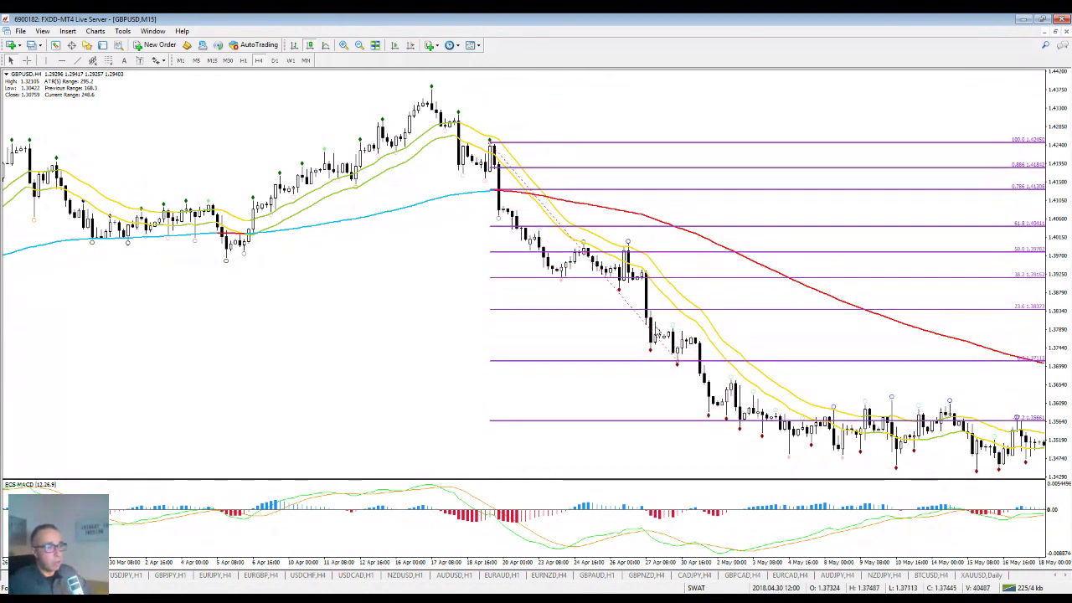
drag(494, 141, 628, 242)
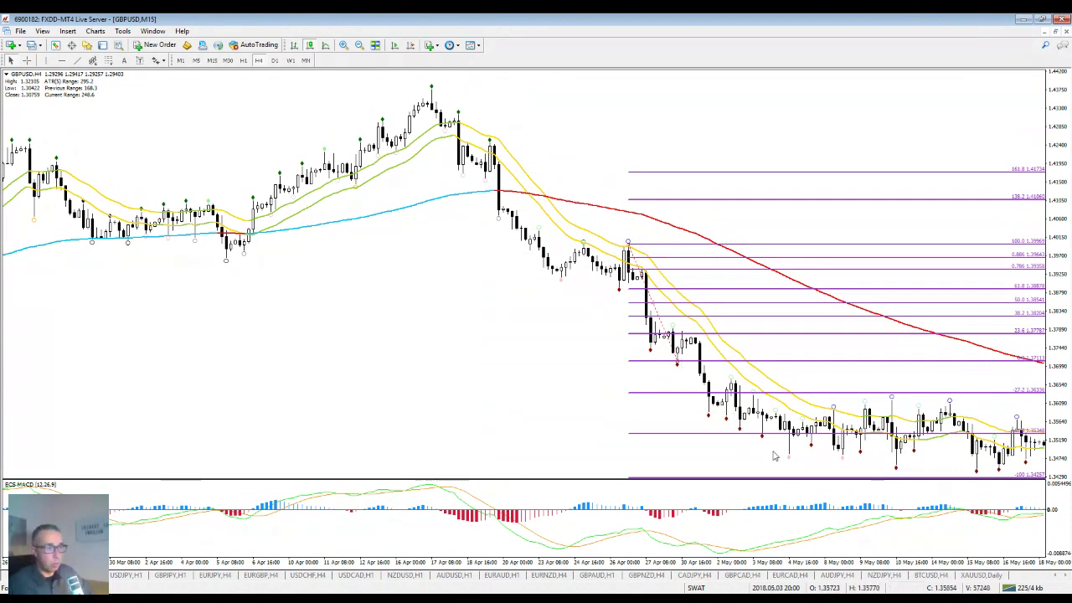
drag(690, 382, 757, 429)
drag(629, 244, 681, 330)
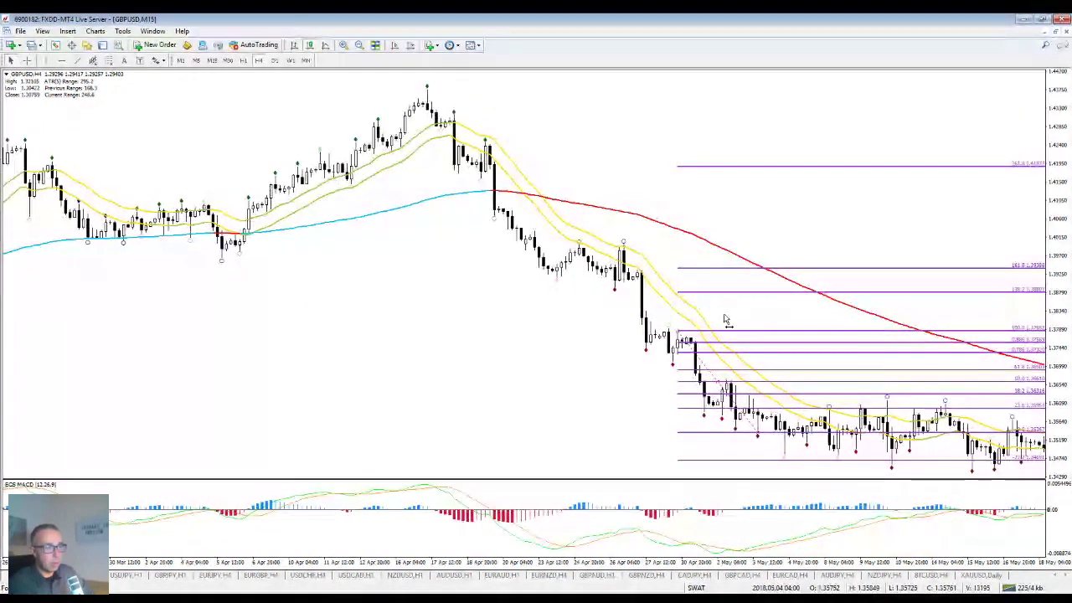
scroll(725, 320, down, 6)
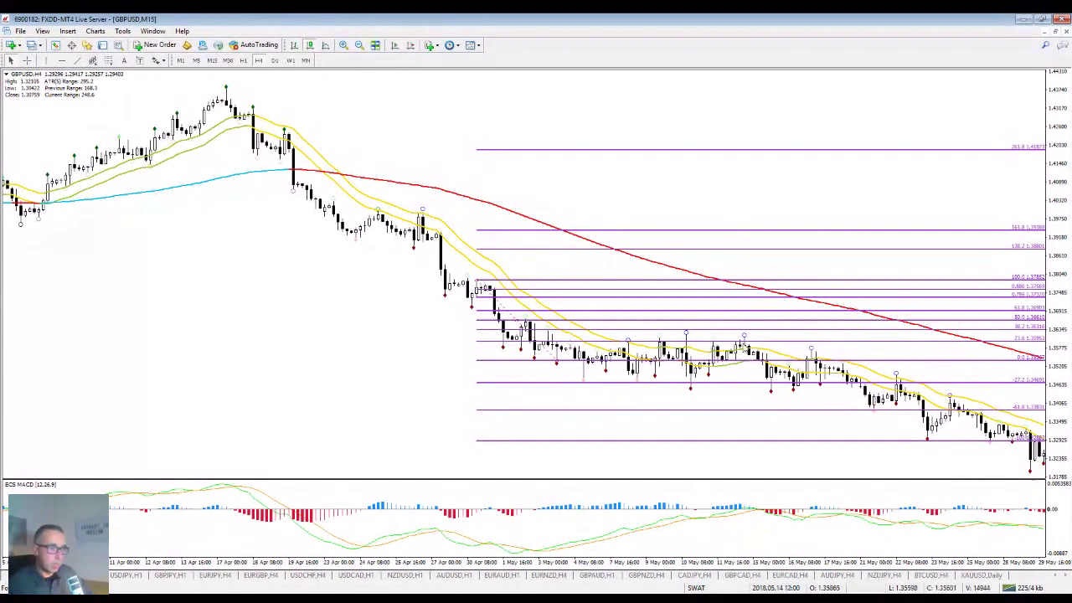
Re-anchor the Fibonacci from the 22 May swing high down to the 29 May low
drag(877, 414, 706, 418)
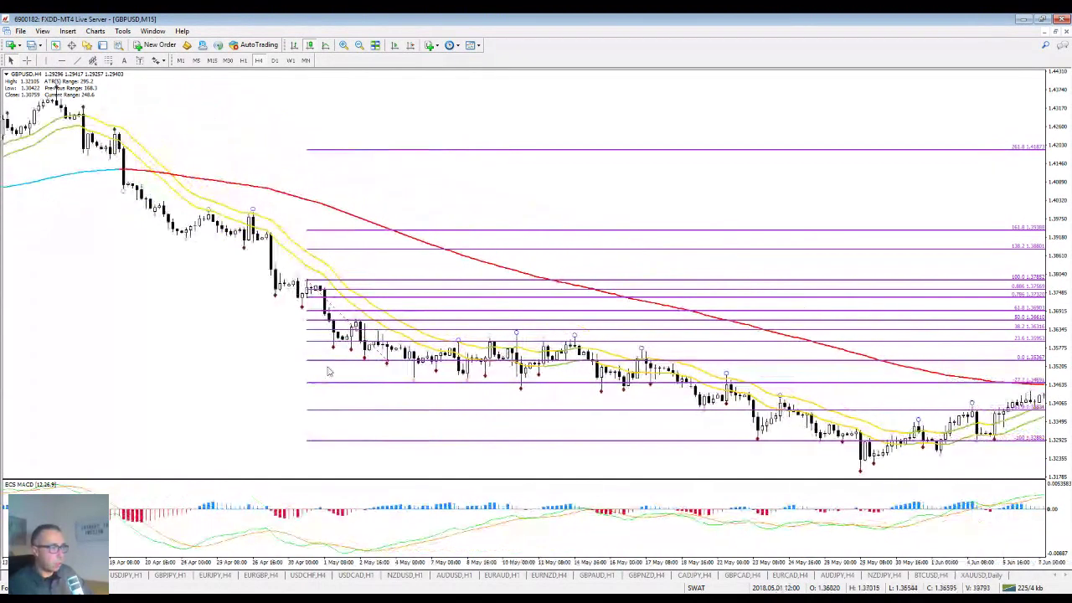
drag(385, 359, 706, 410)
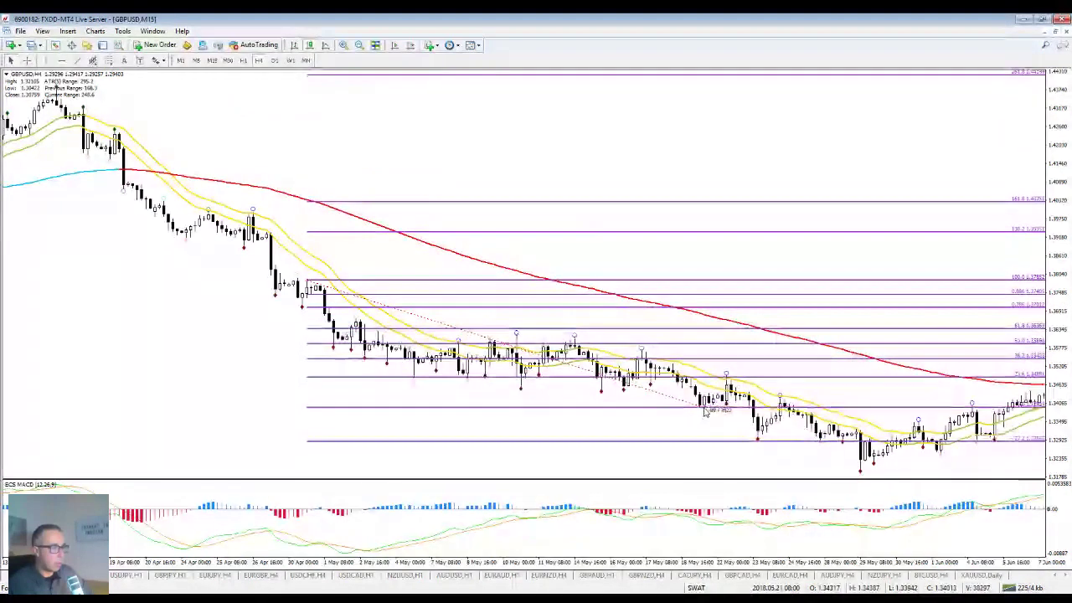
drag(307, 281, 519, 339)
mouse_move(706, 416)
mouse_down()
mouse_move(655, 412)
mouse_move(710, 416)
mouse_move(705, 409)
mouse_up()
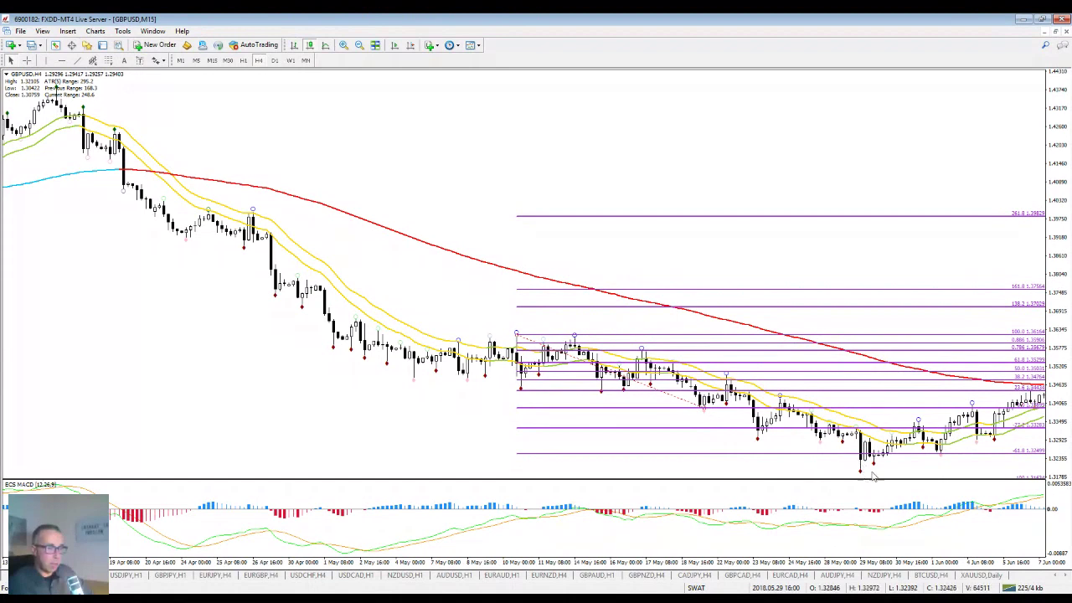
drag(892, 473, 546, 458)
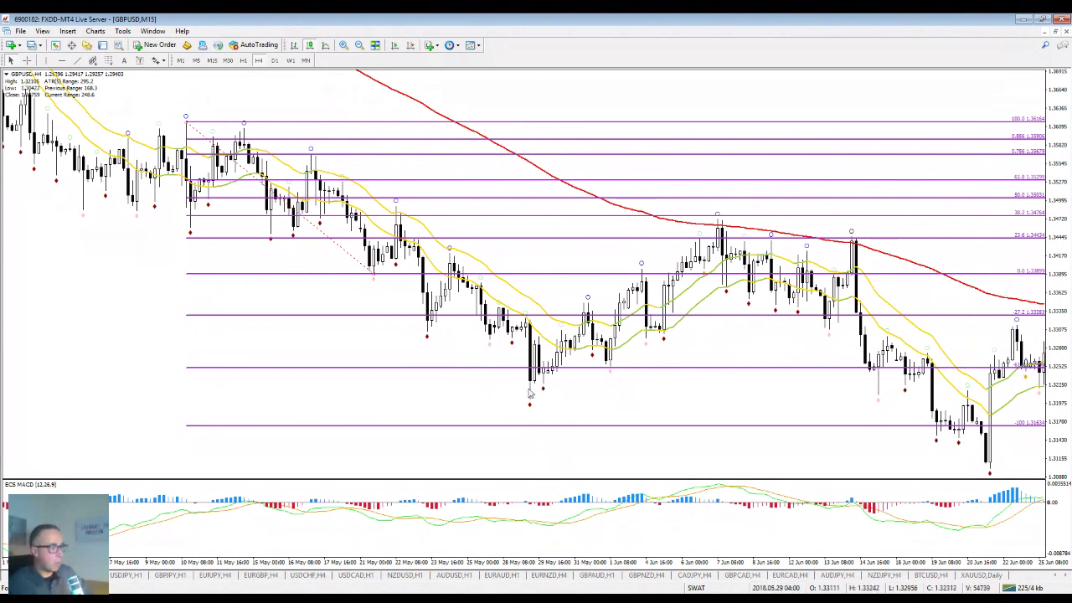
drag(188, 120, 397, 213)
drag(377, 271, 529, 402)
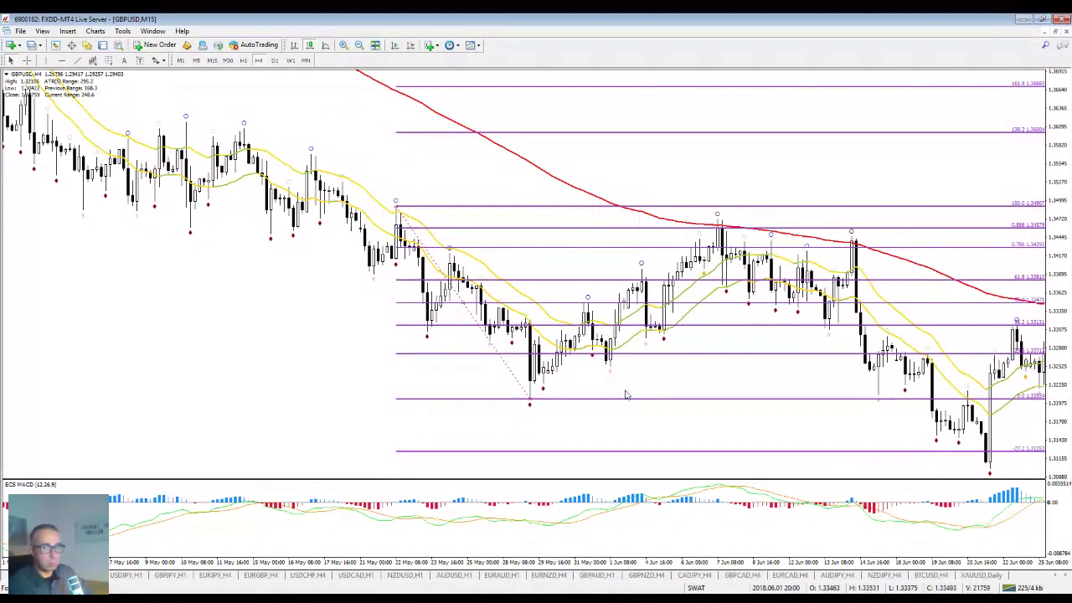
Pan the chart to late June through mid-August and rescale the price axis vertically
scroll(607, 397, down, 2)
scroll(601, 395, down, 3)
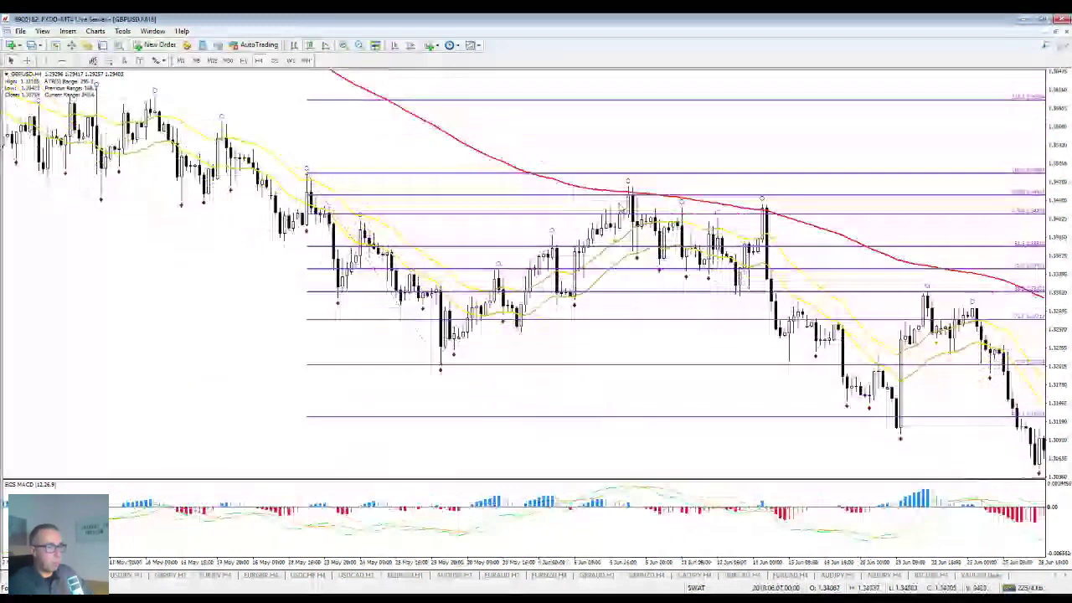
scroll(766, 445, down, 6)
drag(765, 445, 567, 430)
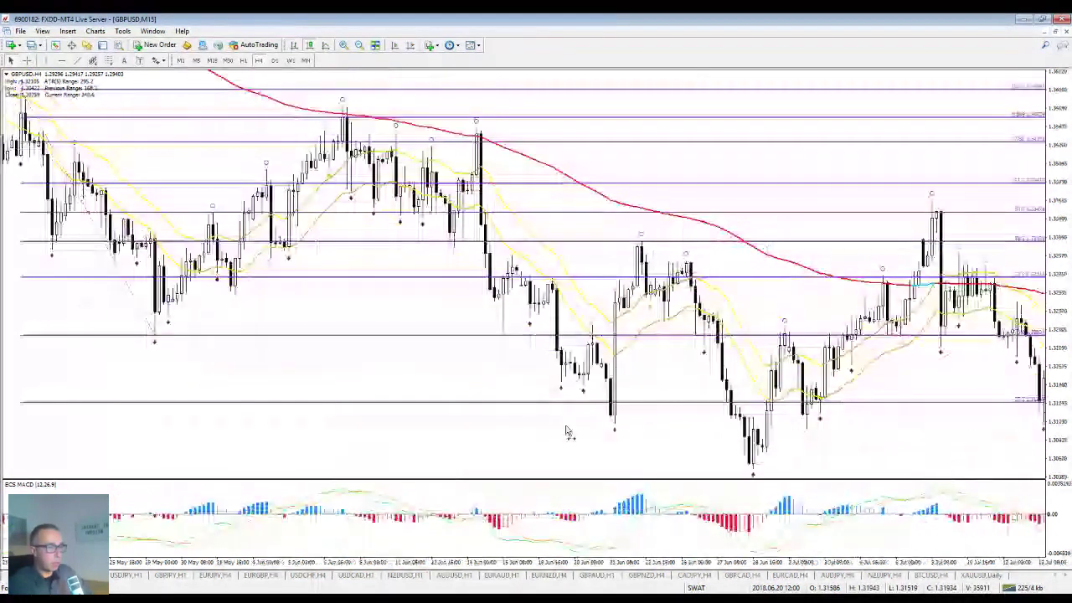
drag(1061, 427, 1061, 467)
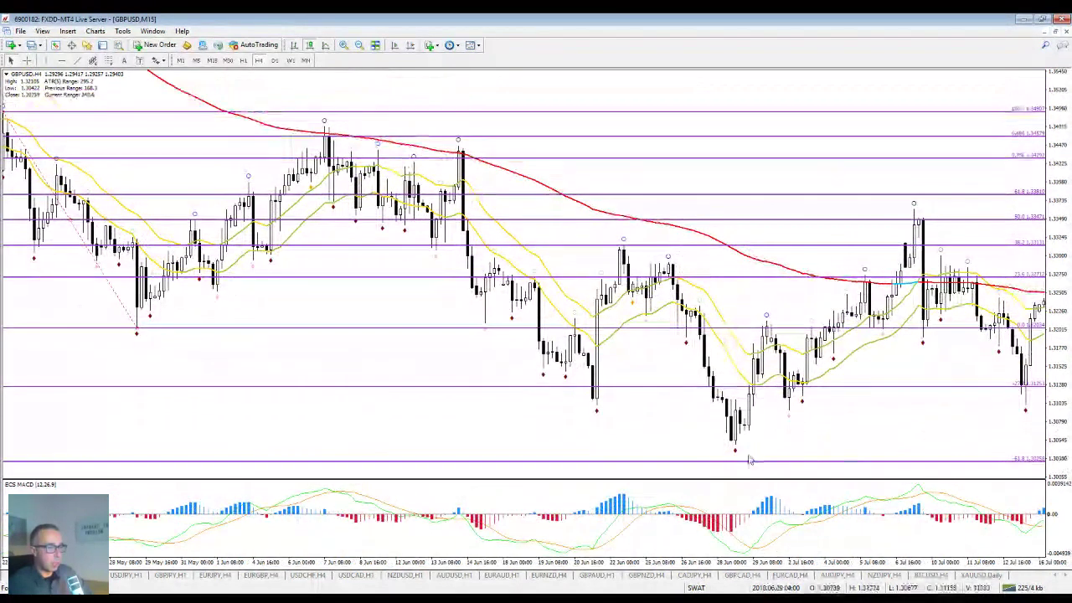
drag(838, 433, 710, 435)
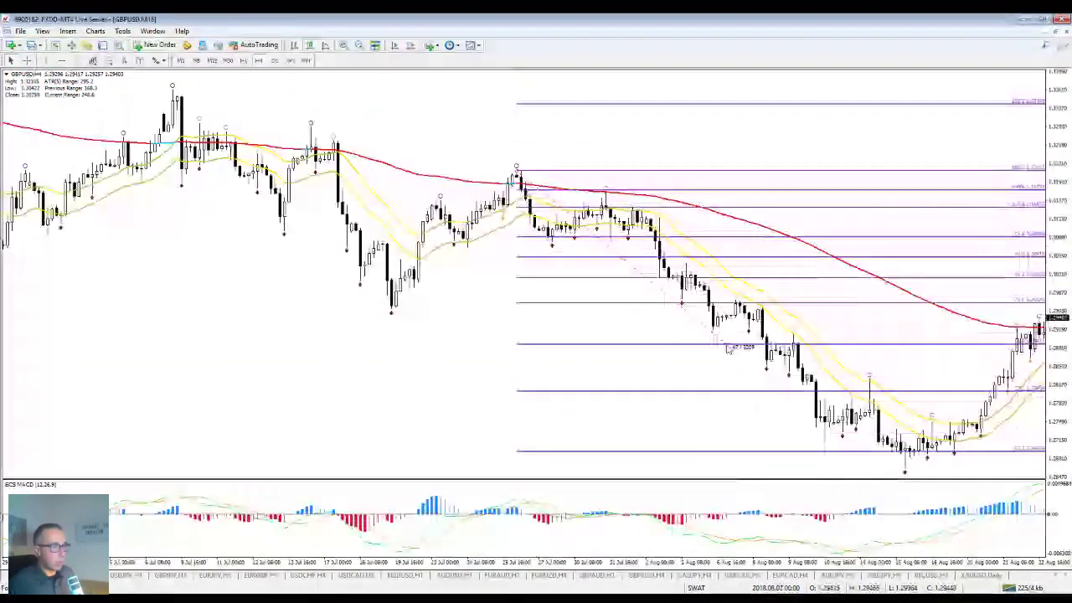
Reshape the Fibonacci over the late-July swing, jump to the latest bars, then switch to H1
drag(729, 347, 716, 333)
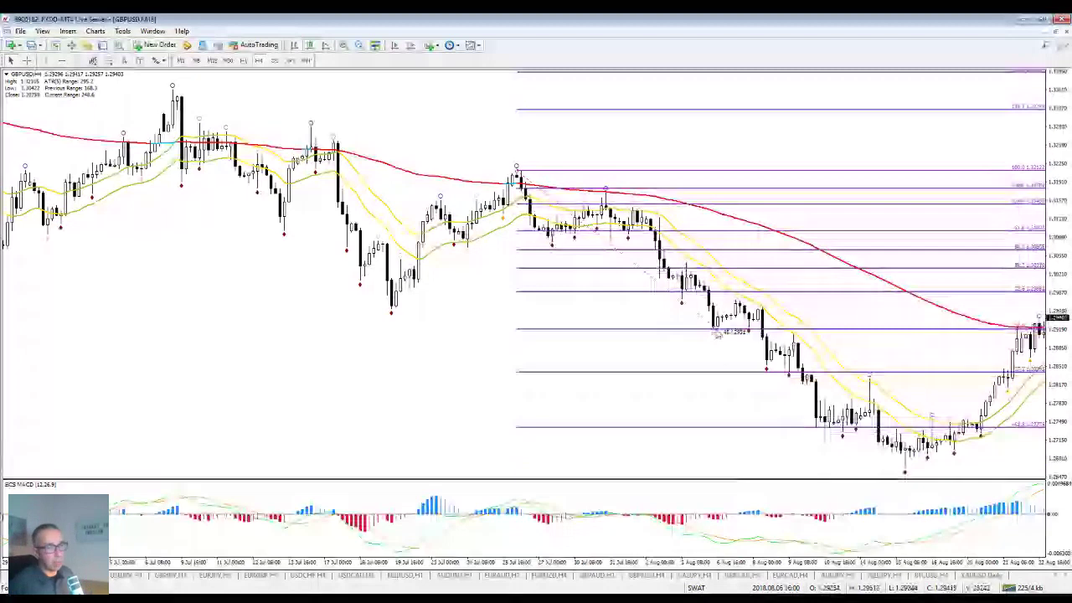
key(End)
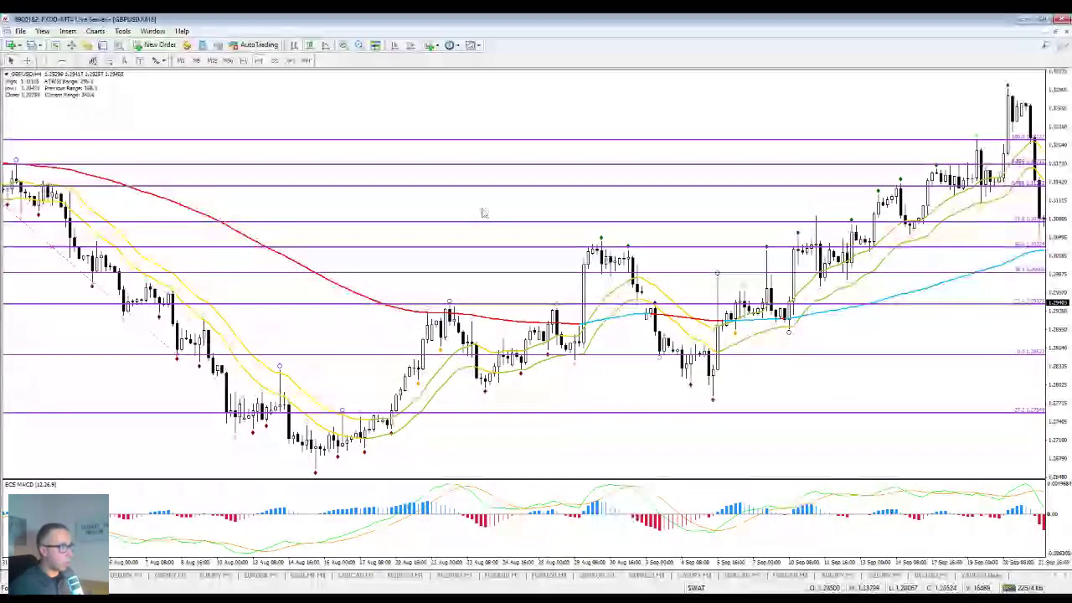
key(ctrl+Tab)
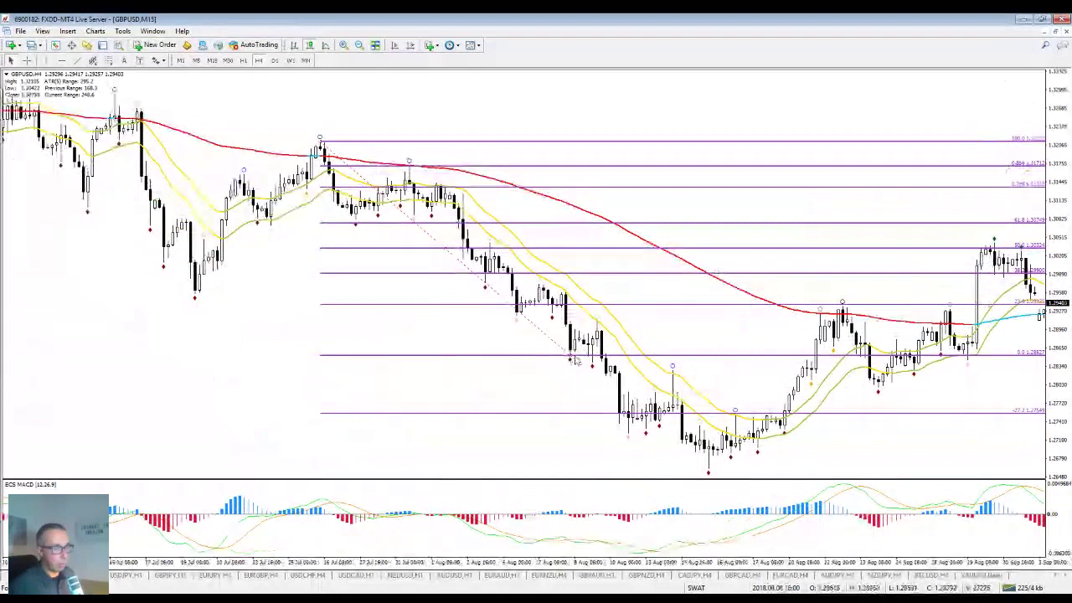
Extend the retracement's low anchor further down, then delete the retracement
drag(575, 357, 543, 362)
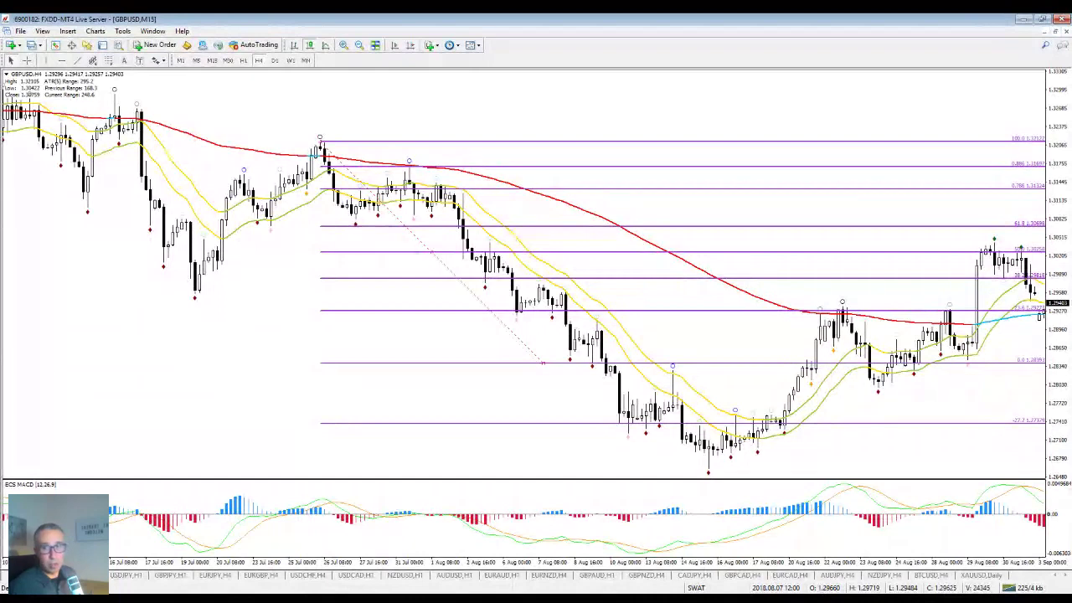
key(Delete)
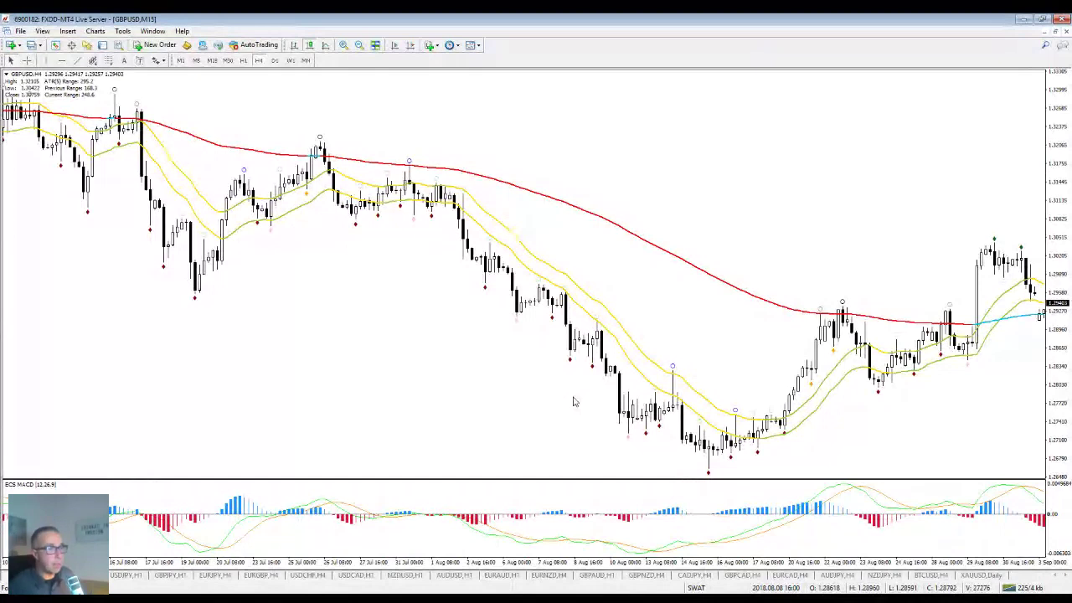
Restore the Fibonacci grid and zoom the H4 chart to 24 July–6 August
key(ctrl+F6)
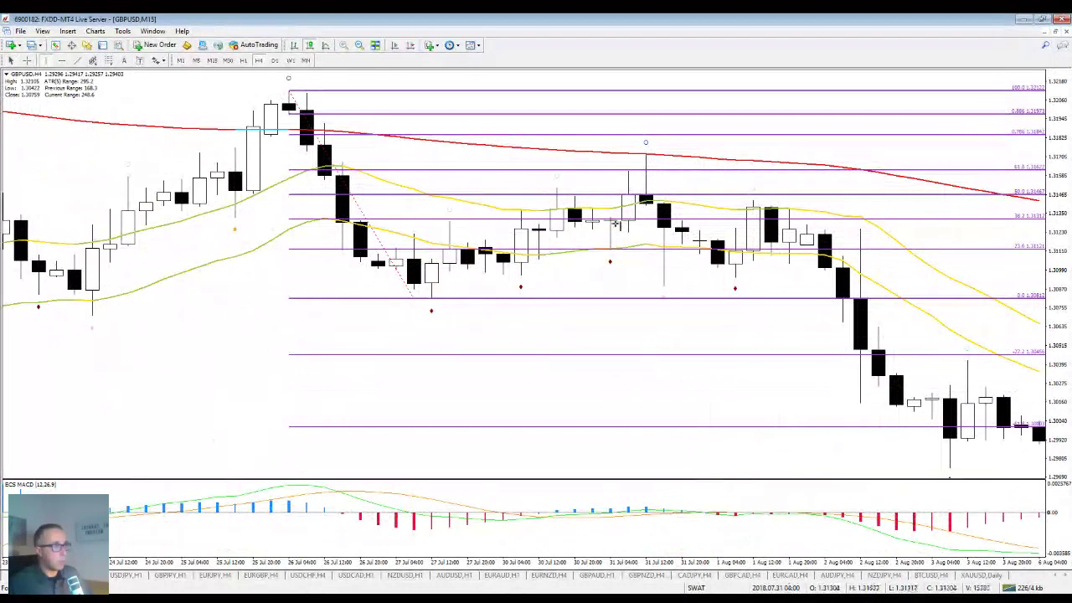
Place a vertical line on the 31 July 12:00 candle of the GBPUSD H4 chart
click(646, 180)
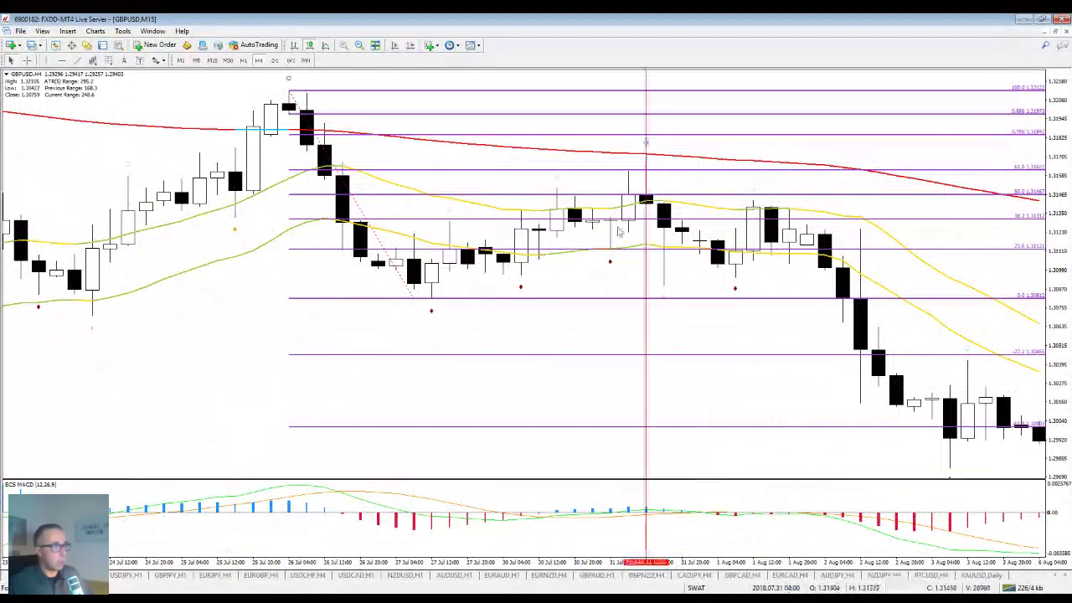
Flip the GBPUSD chart between H1 and H4 to compare the retracement, ending on M15
click(243, 60)
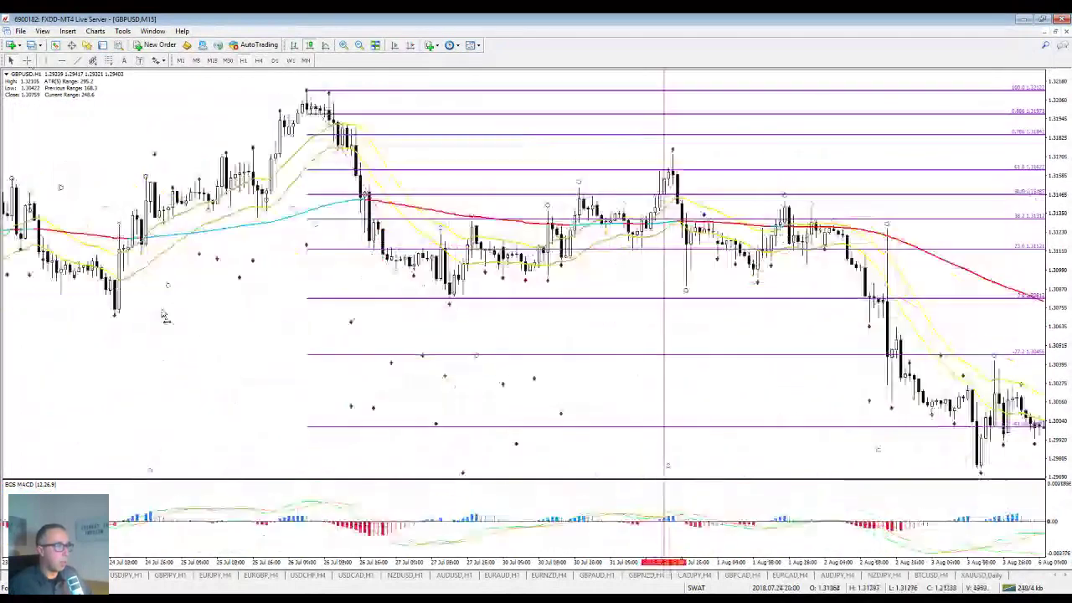
scroll(164, 316, down, 2)
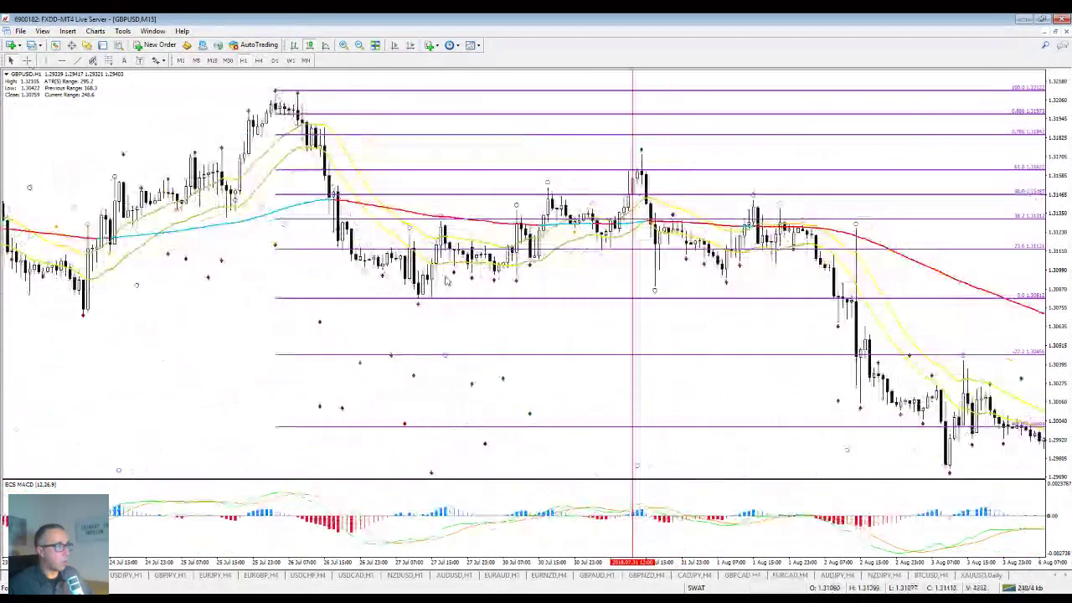
click(243, 61)
click(242, 62)
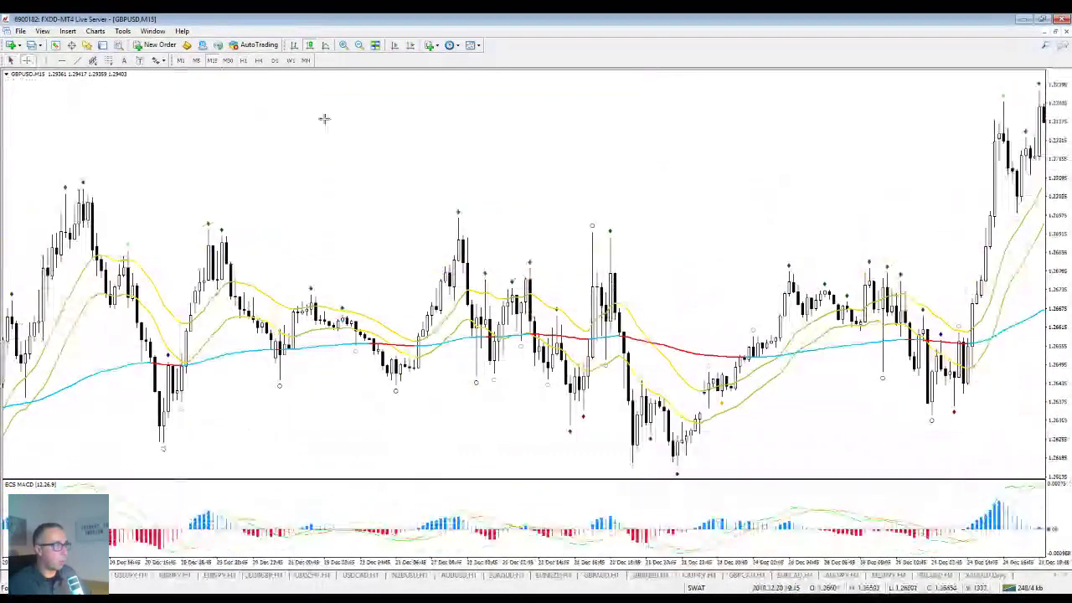
Bring up the GBPUSD H1 chart with the July–August Fibonacci grid and 31 July line
click(243, 61)
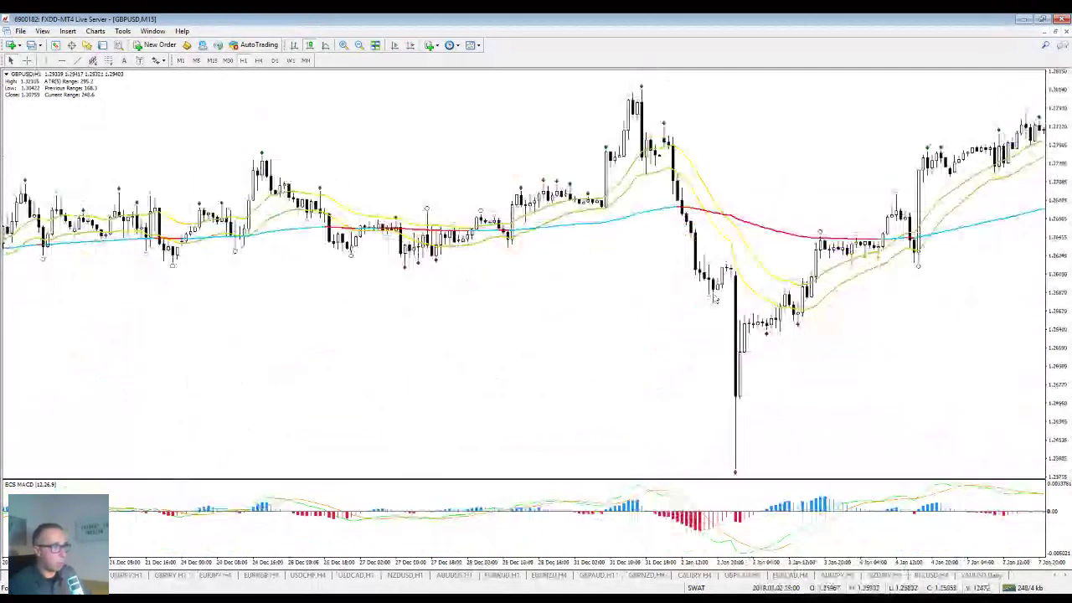
click(530, 573)
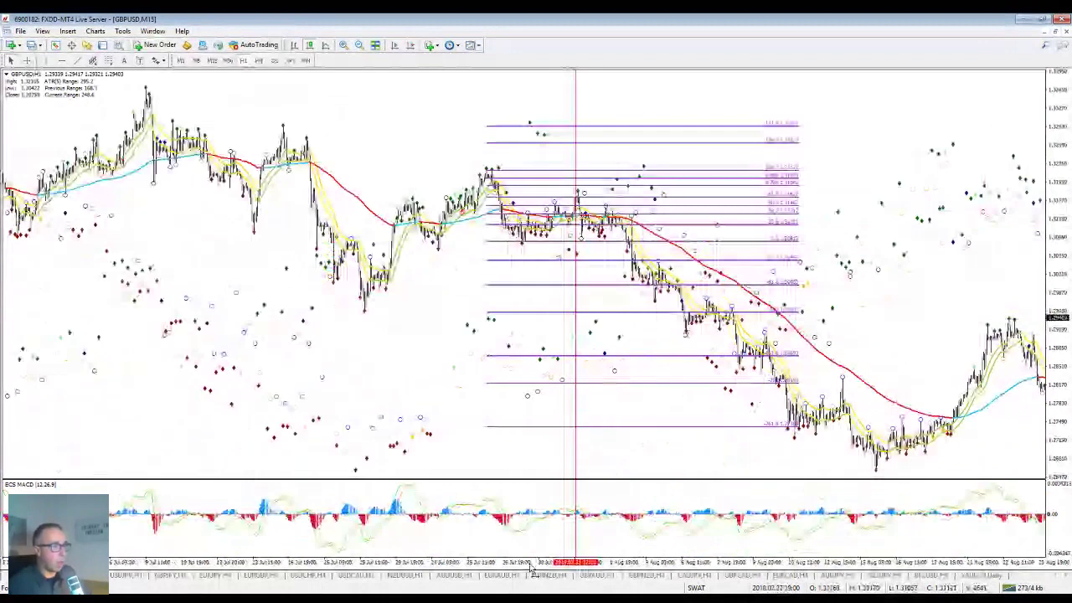
Zoom the hourly chart in twice to 23 July–3 August and enable crosshair lines
key(plus)
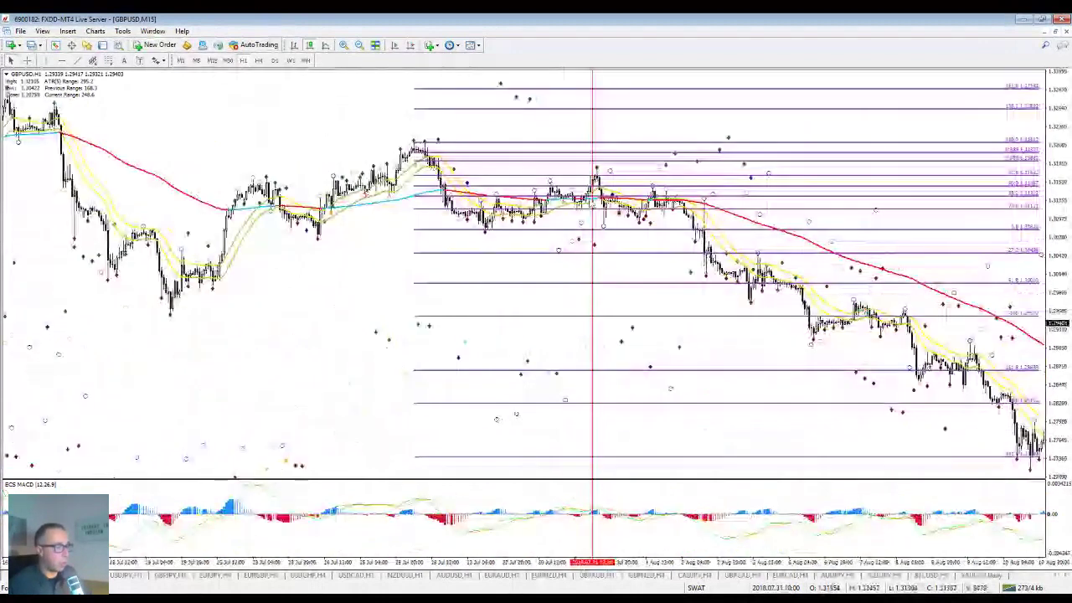
key(plus)
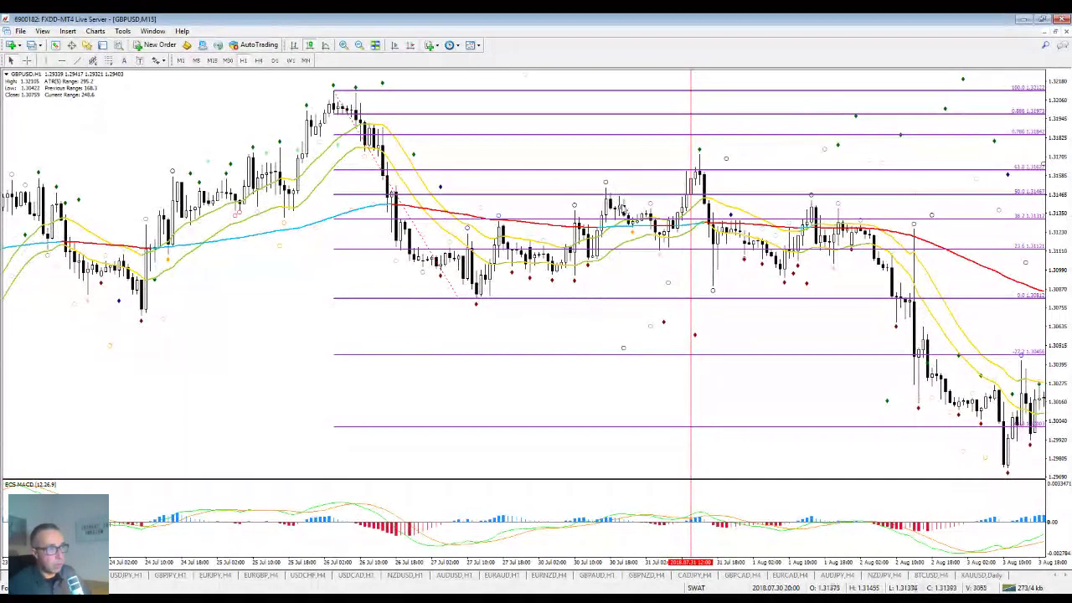
middle_click(561, 184)
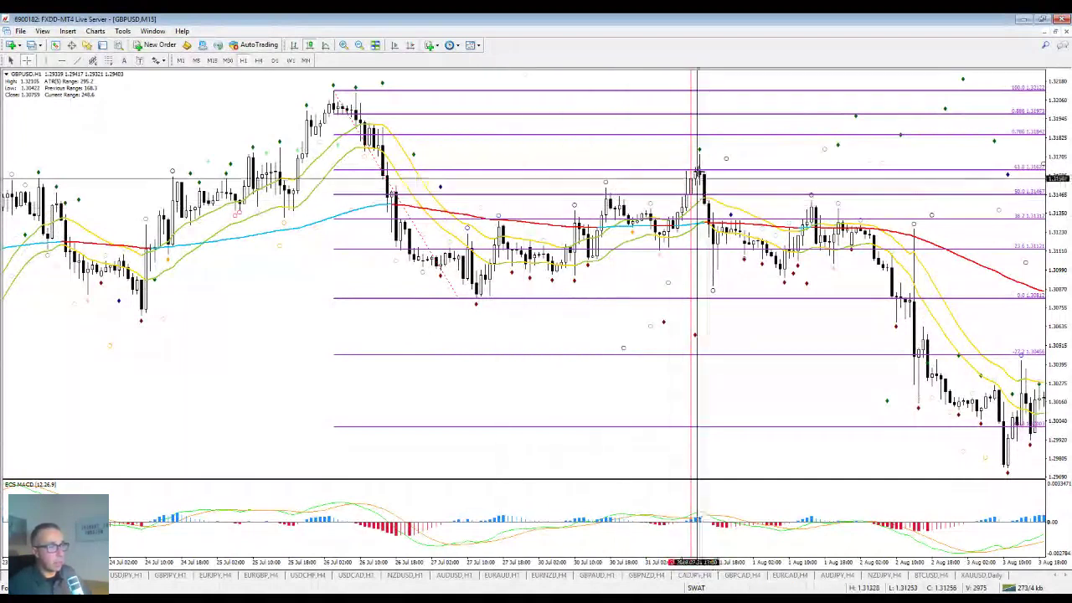
click(620, 209)
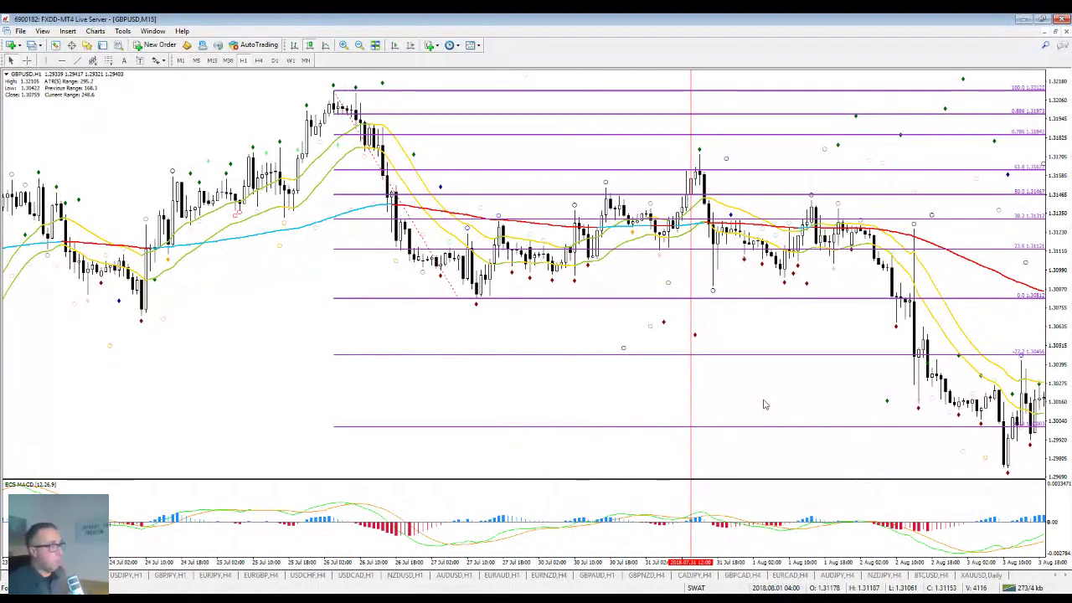
click(26, 61)
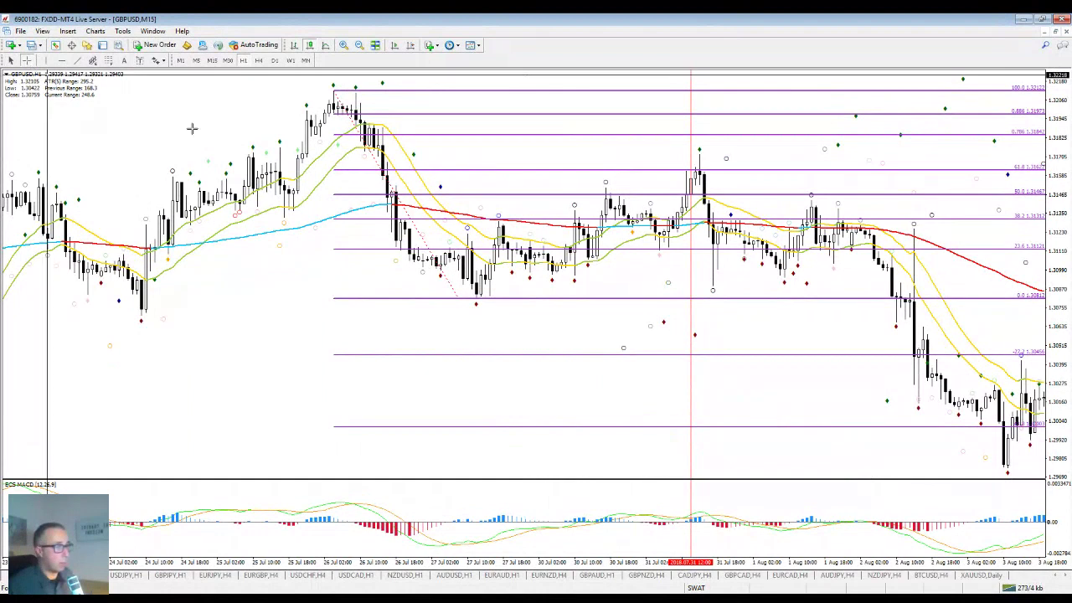
Drag the hourly chart left so bars through 6 August show beside the Fibonacci levels
drag(775, 317, 700, 304)
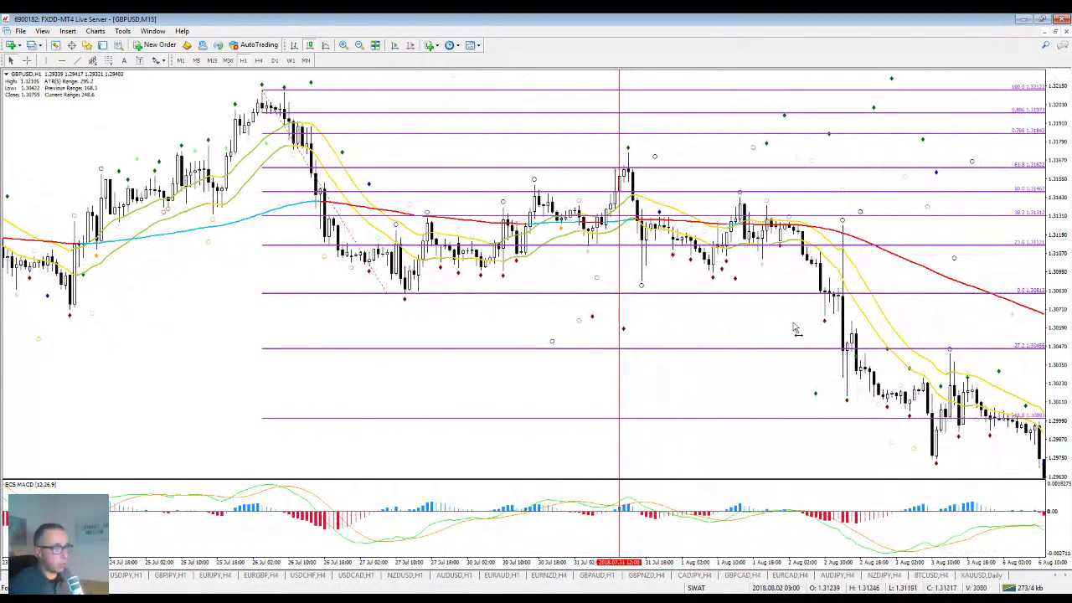
drag(797, 329, 743, 327)
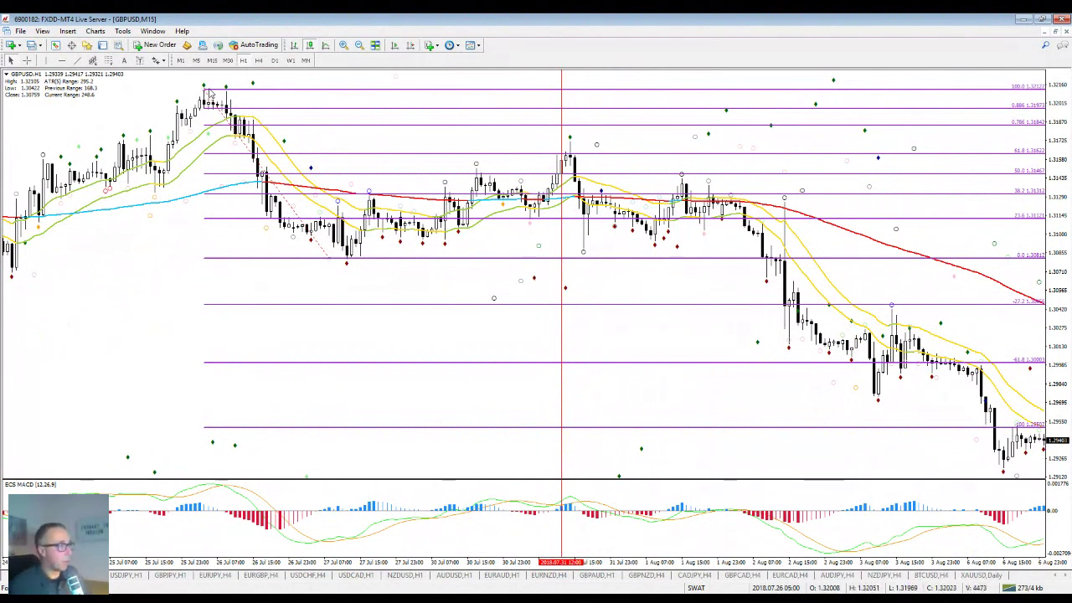
Delete the Fibonacci grid and show the H4 chart for mid-February to early April 2018
key(Delete)
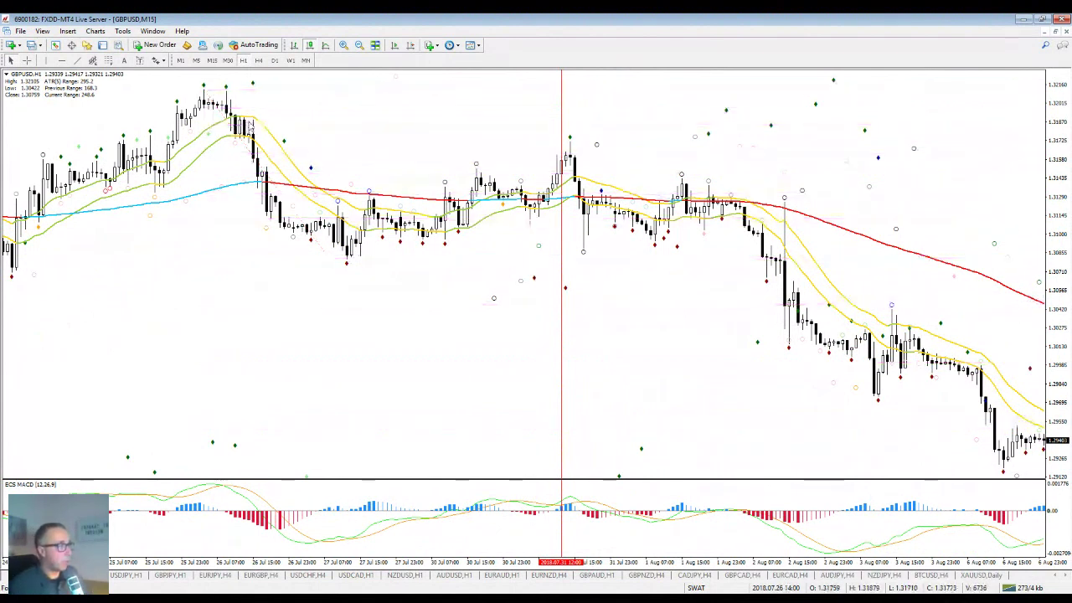
click(259, 61)
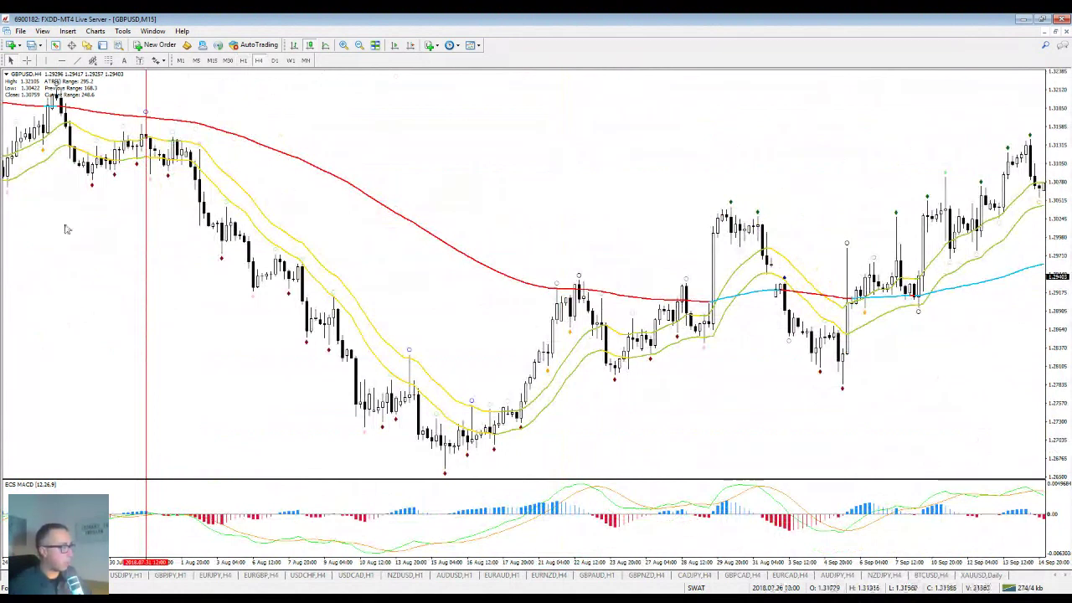
scroll(67, 229, up, 15)
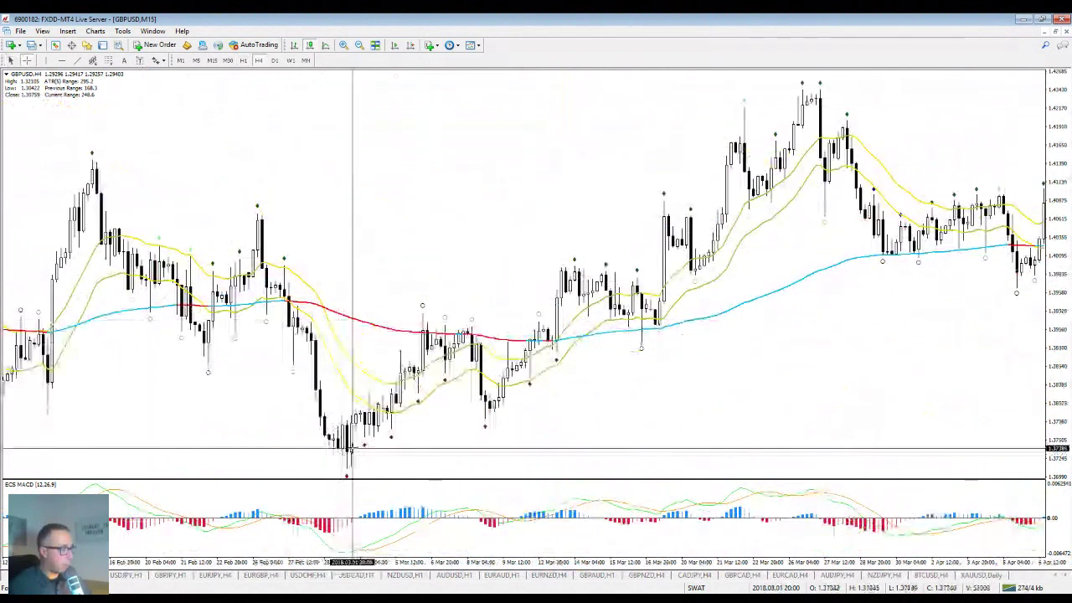
click(278, 442)
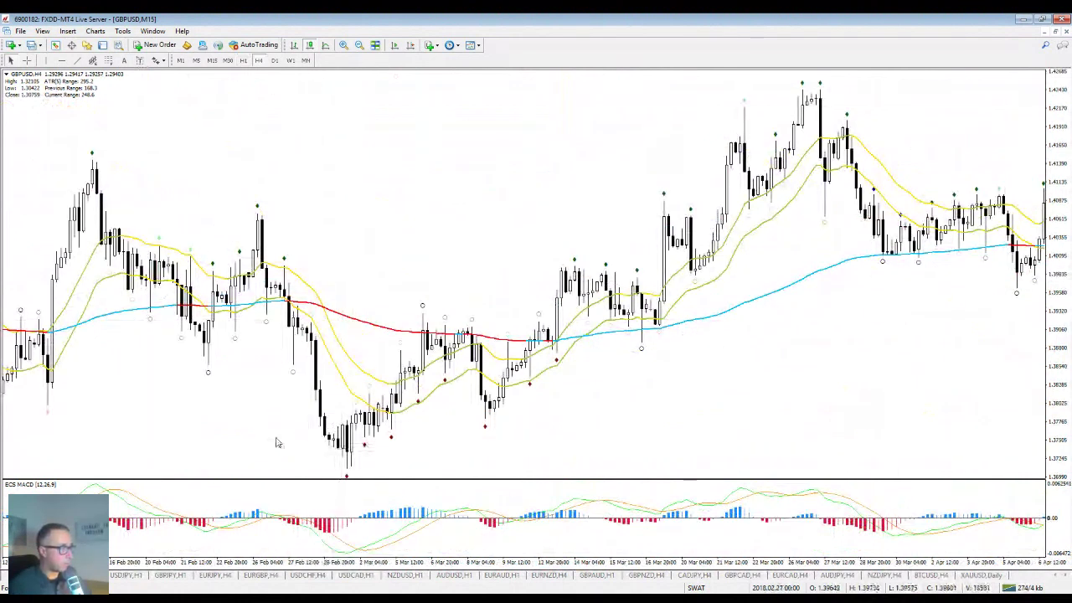
scroll(276, 439, up, 1)
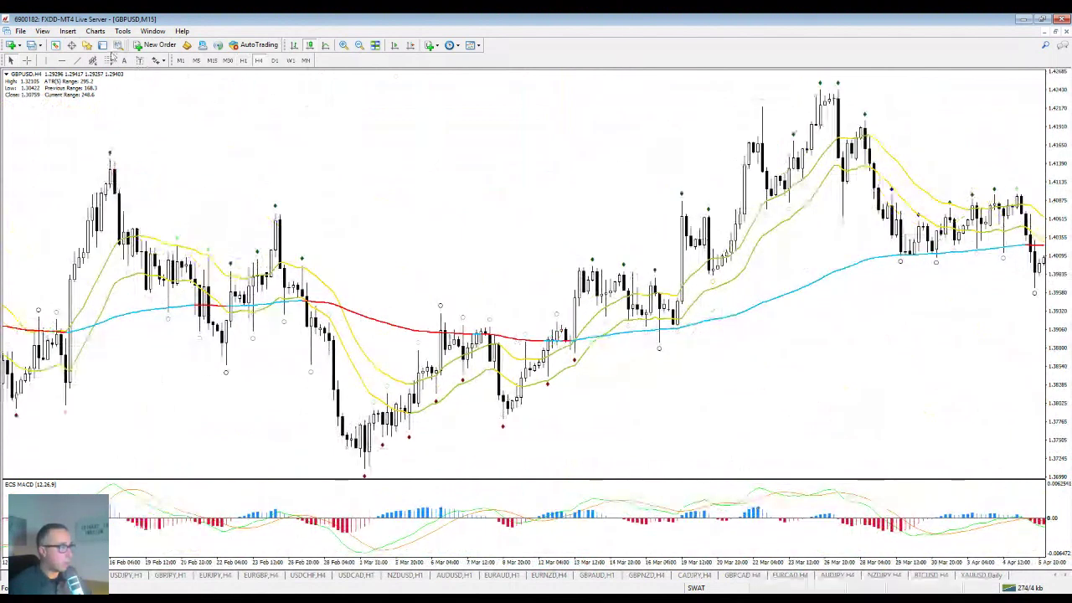
Mark the 14 March 20:00 bar with a vertical line and pick the Fibonacci Retracement tool
click(46, 60)
click(612, 395)
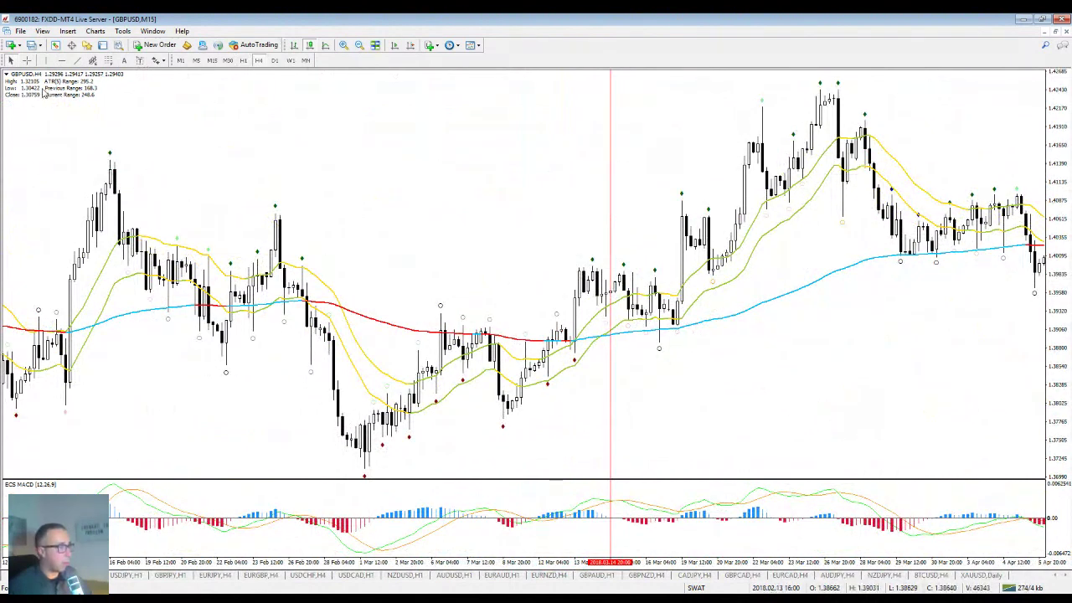
click(108, 61)
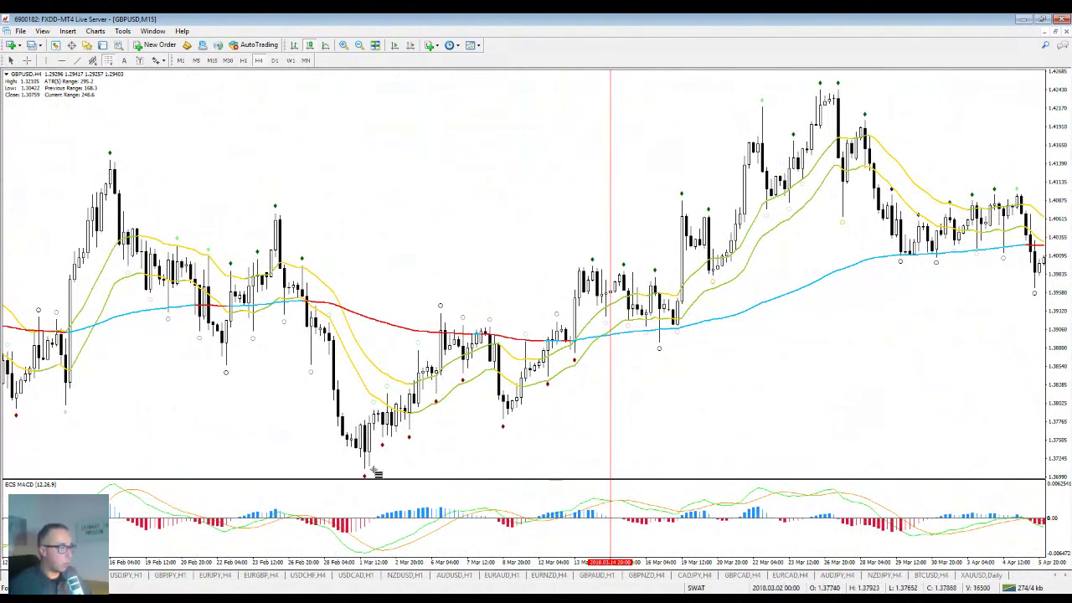
Draw a retracement from the 1 March low to the early-March high, then adjust both anchors
drag(365, 469, 378, 414)
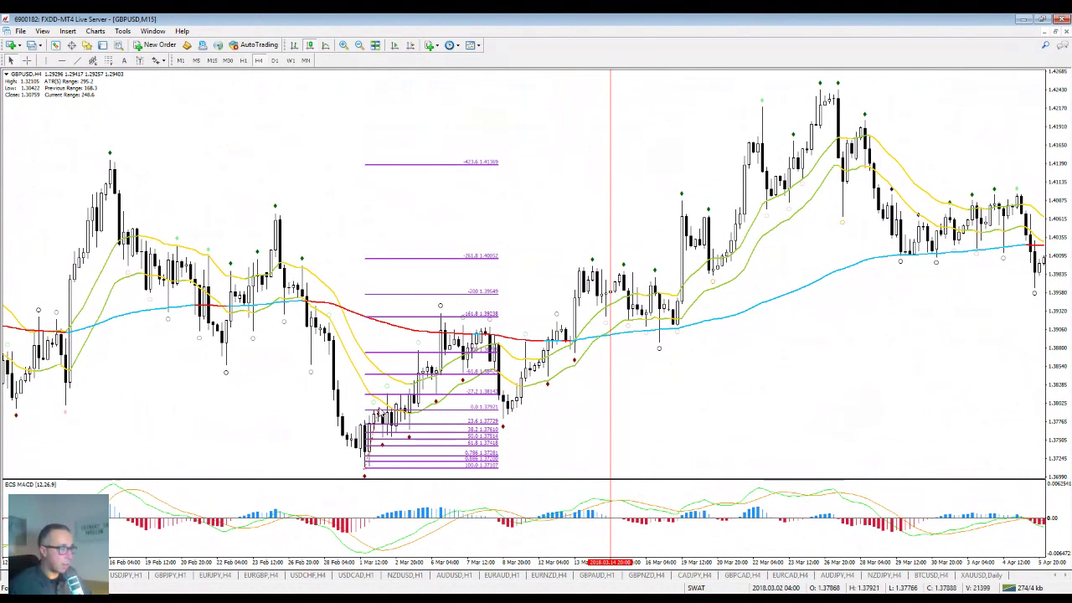
drag(380, 416, 419, 347)
drag(362, 475, 391, 445)
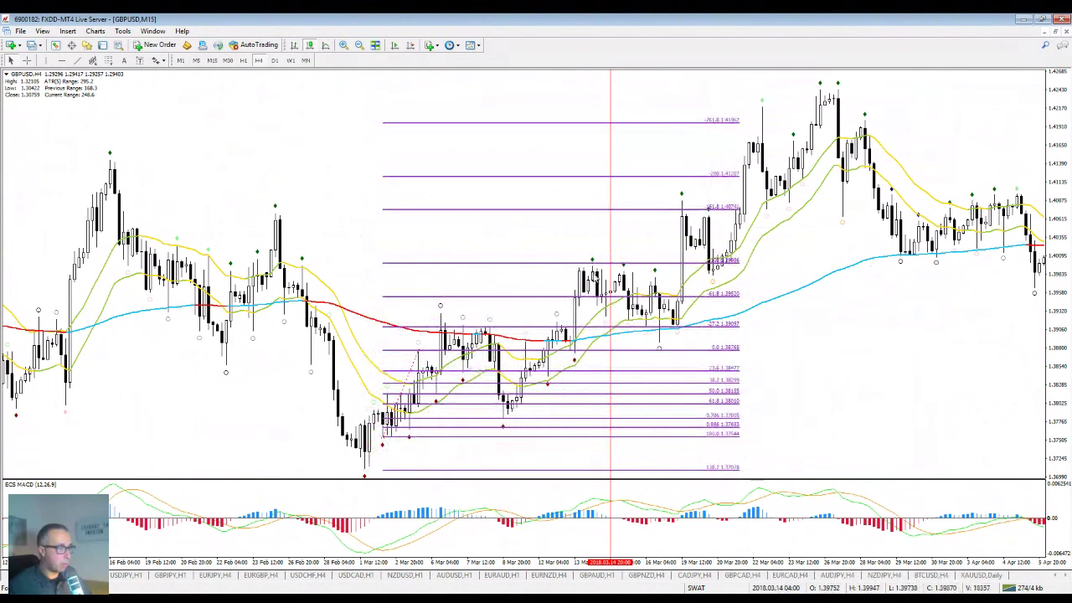
Shift the Fibonacci grid so 100 sits on the 8 March low and 0 on the mid-March high
drag(586, 306, 502, 417)
drag(601, 260, 599, 262)
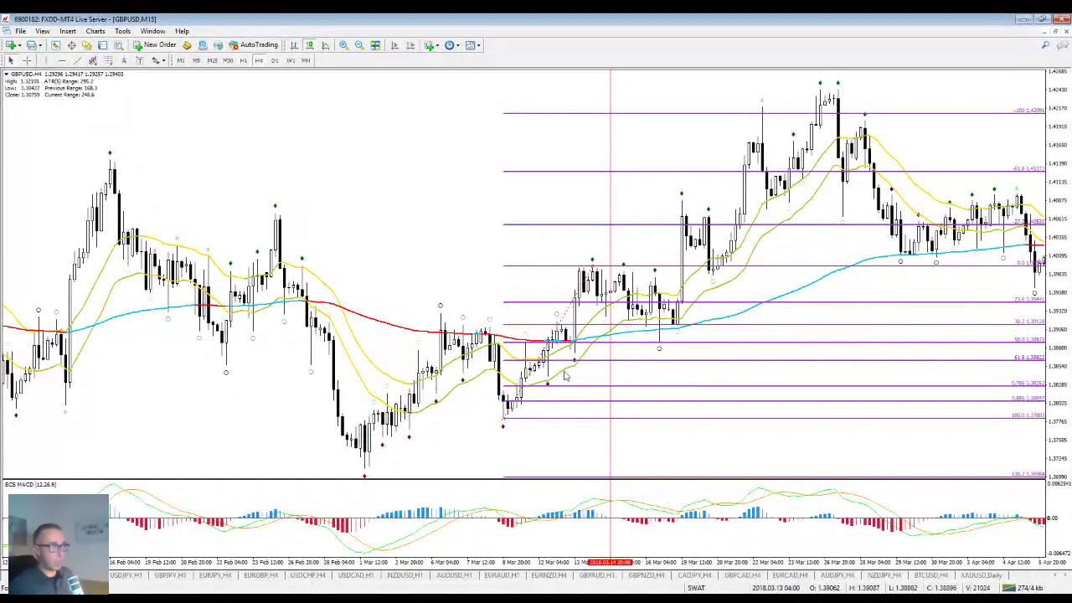
Measure price distances from several mid-March candles with the crosshair tool
click(30, 62)
mouse_move(646, 325)
mouse_down()
mouse_move(682, 172)
mouse_move(623, 427)
mouse_up()
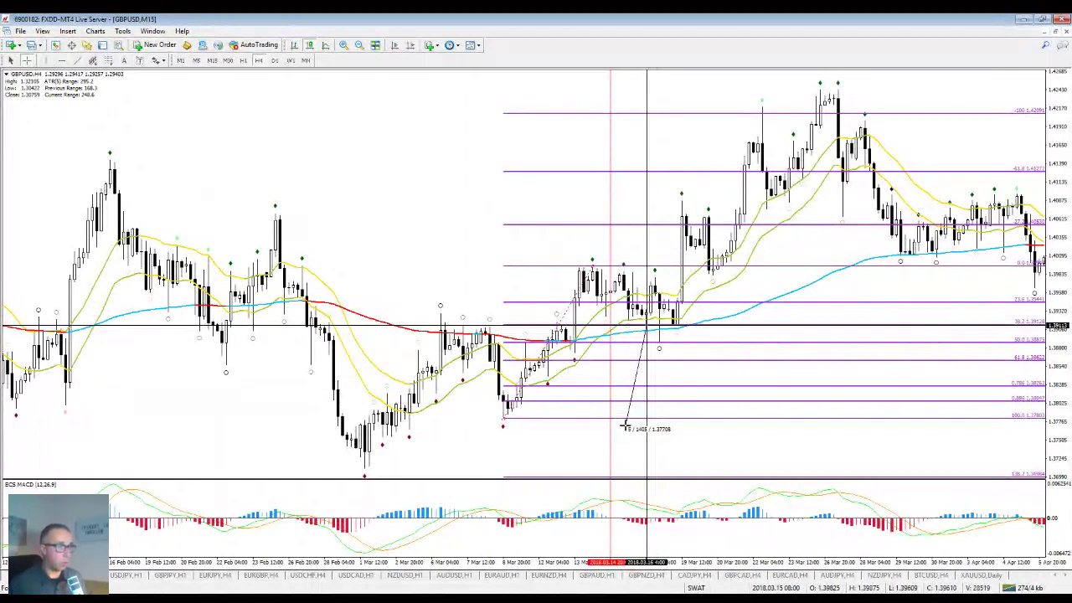
drag(623, 427, 624, 427)
key(ctrl+f)
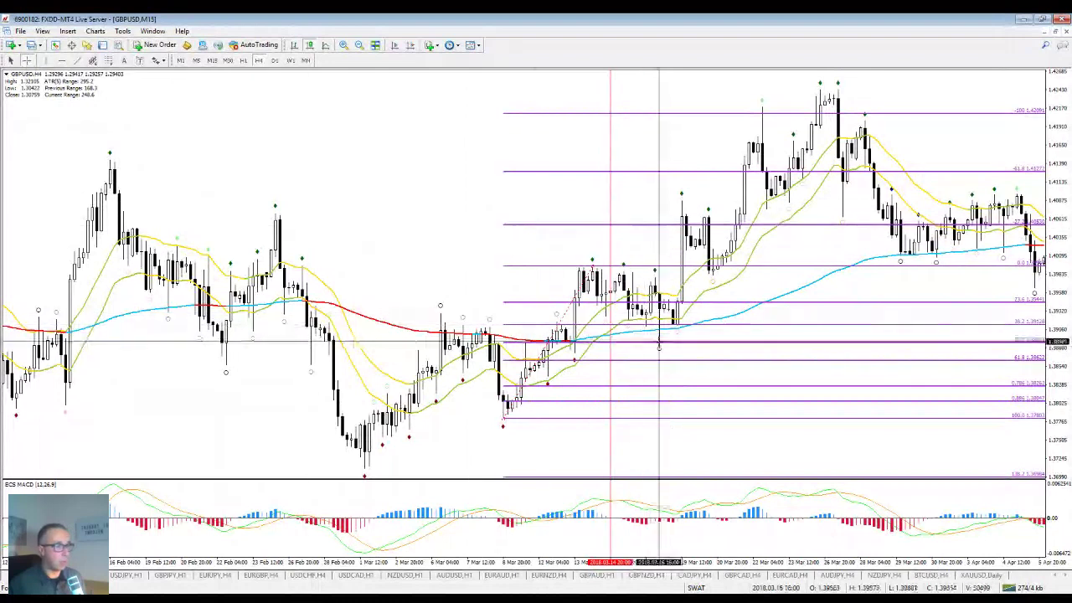
drag(659, 347, 713, 170)
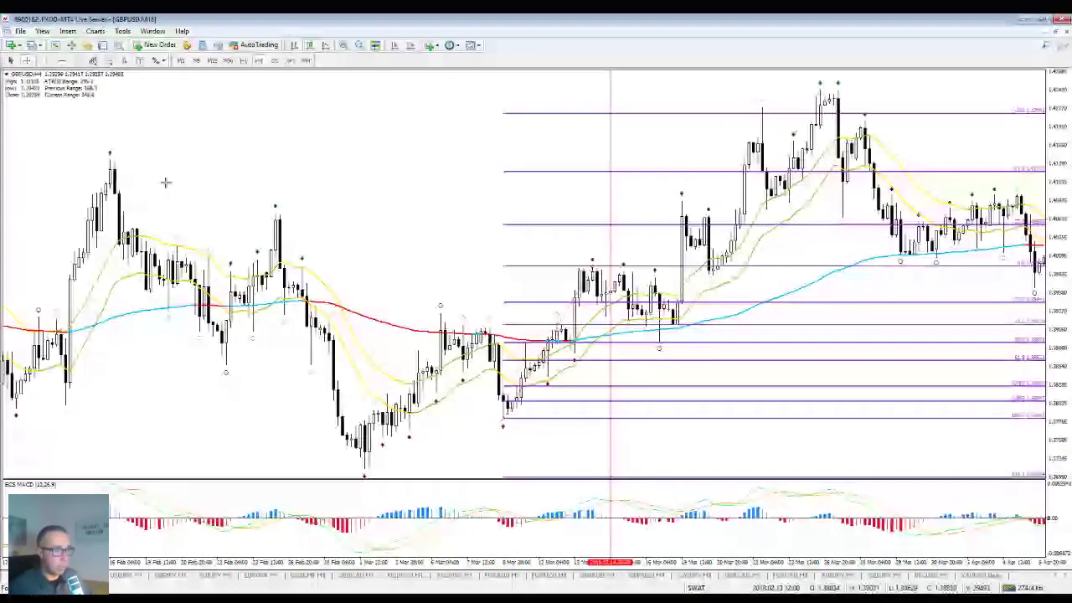
drag(658, 386, 703, 179)
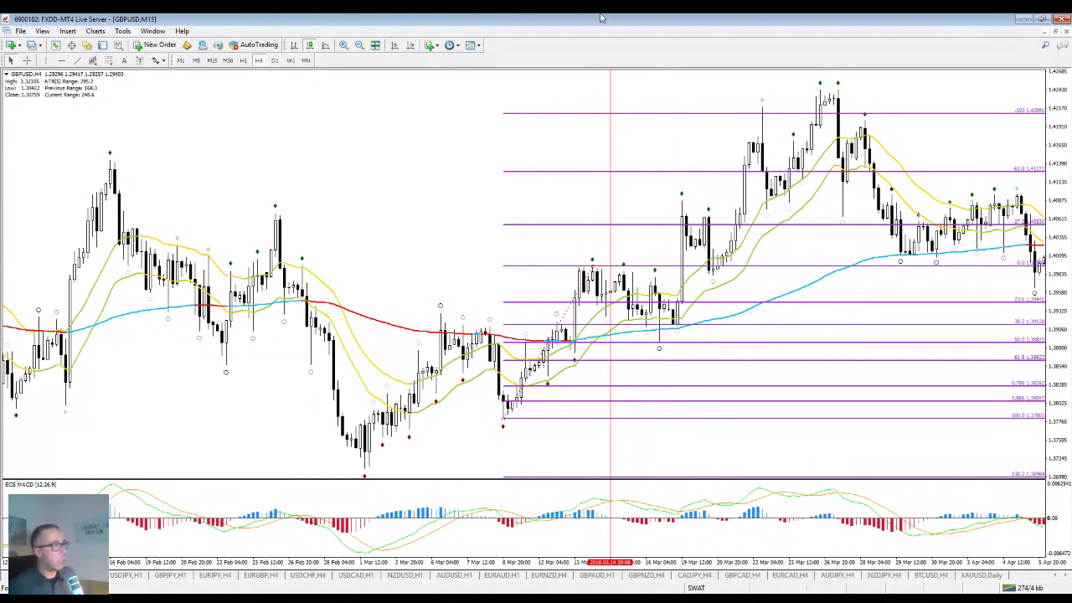
Switch the GBPUSD chart to D1 and delete the misplaced trial Fibonacci retracement
click(274, 61)
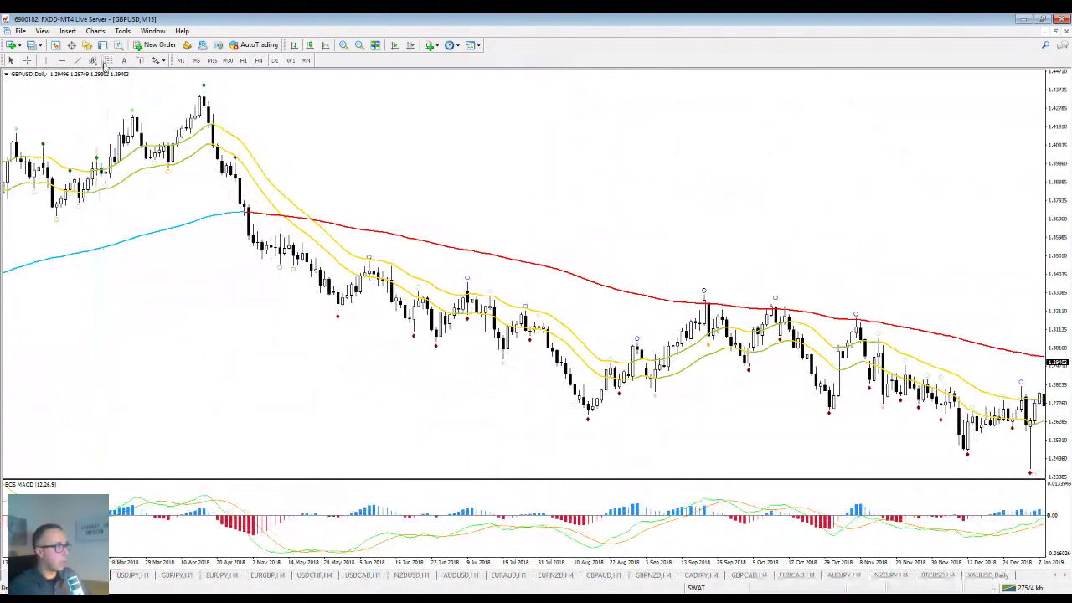
drag(639, 381, 654, 406)
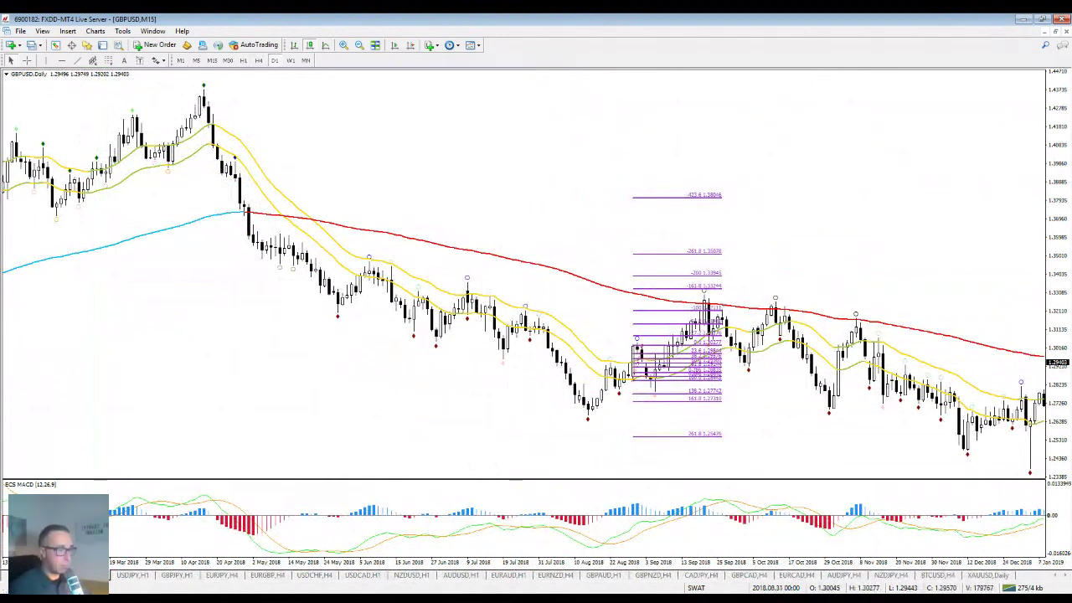
key(Delete)
Draw a Fibonacci retracement from the late-July high, adjust its anchors, then delete it
click(107, 60)
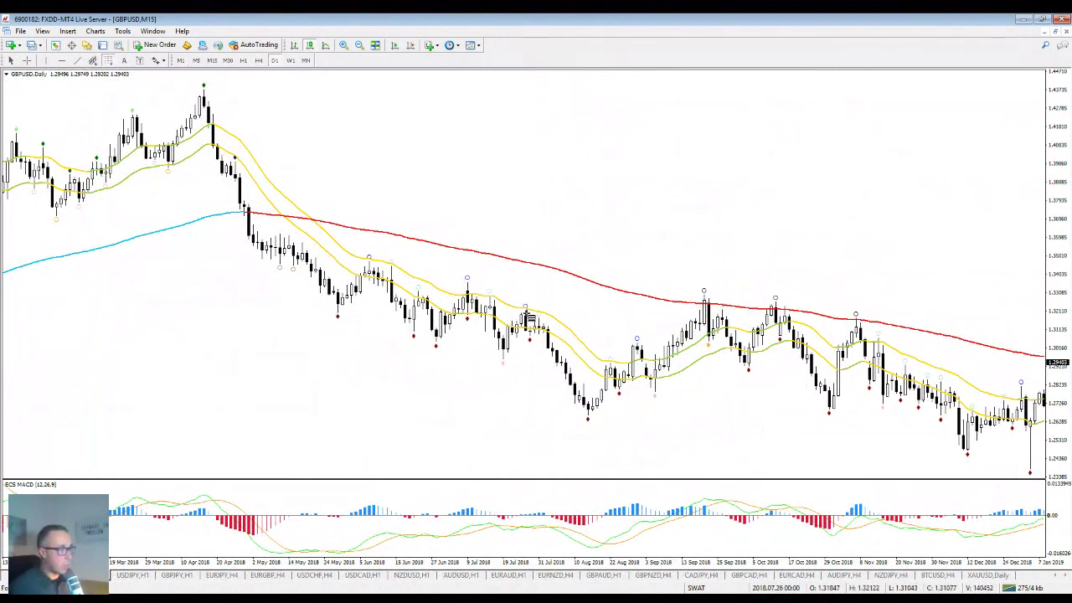
drag(530, 315, 705, 293)
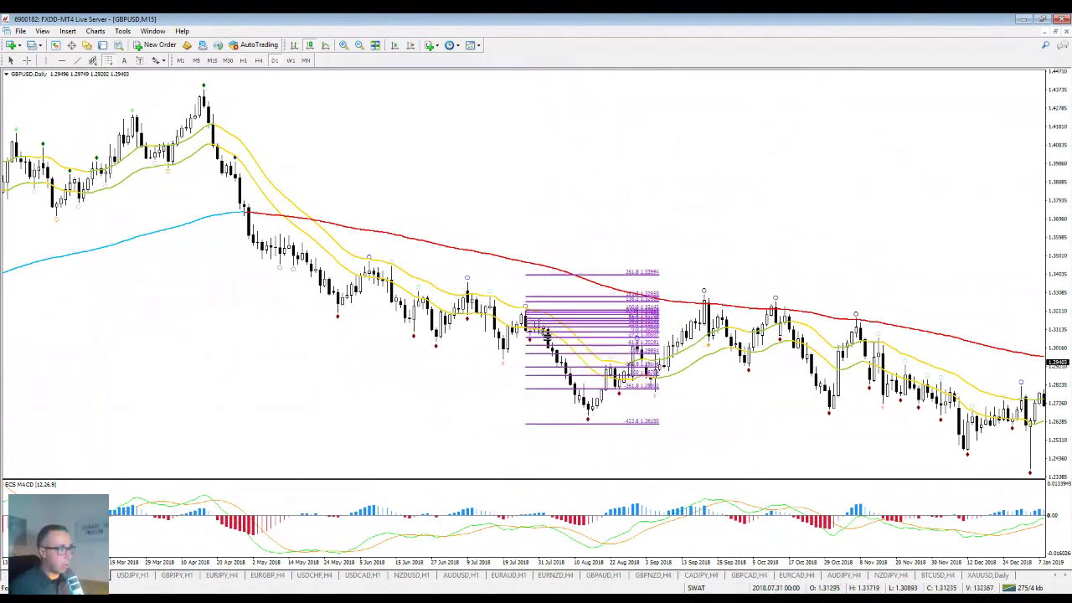
drag(547, 333, 541, 329)
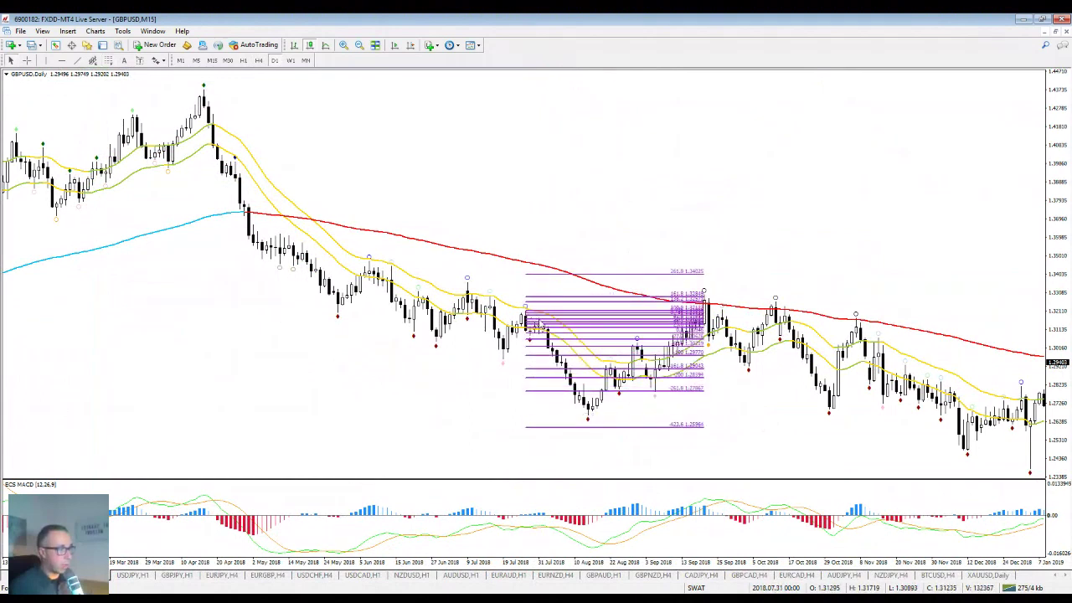
drag(538, 338, 586, 360)
key(Delete)
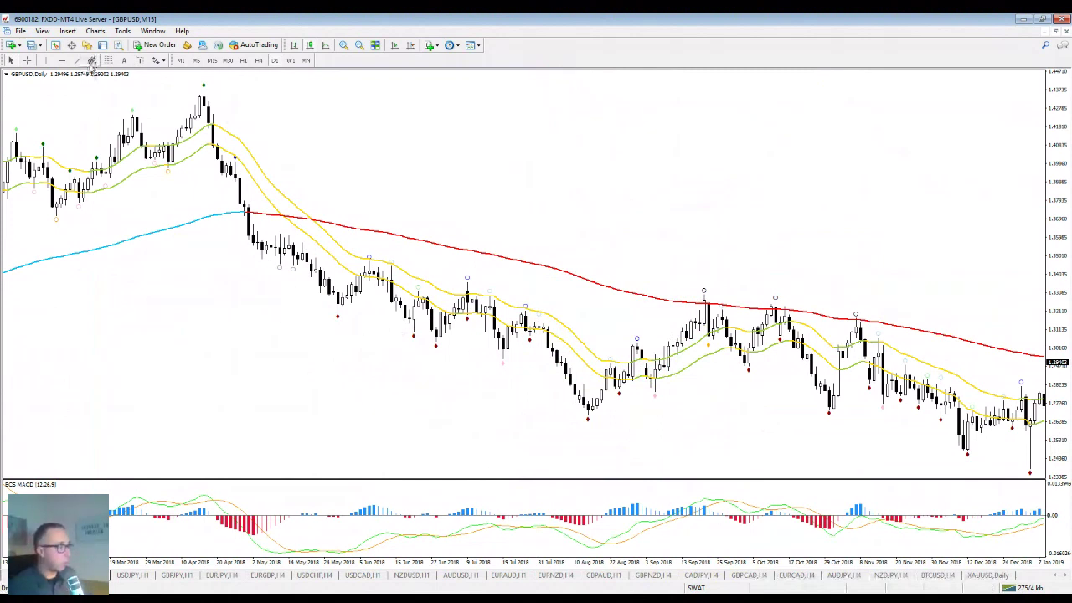
Bring up the GBPUSD H1 chart window with Ctrl+F6
key(ctrl+F6)
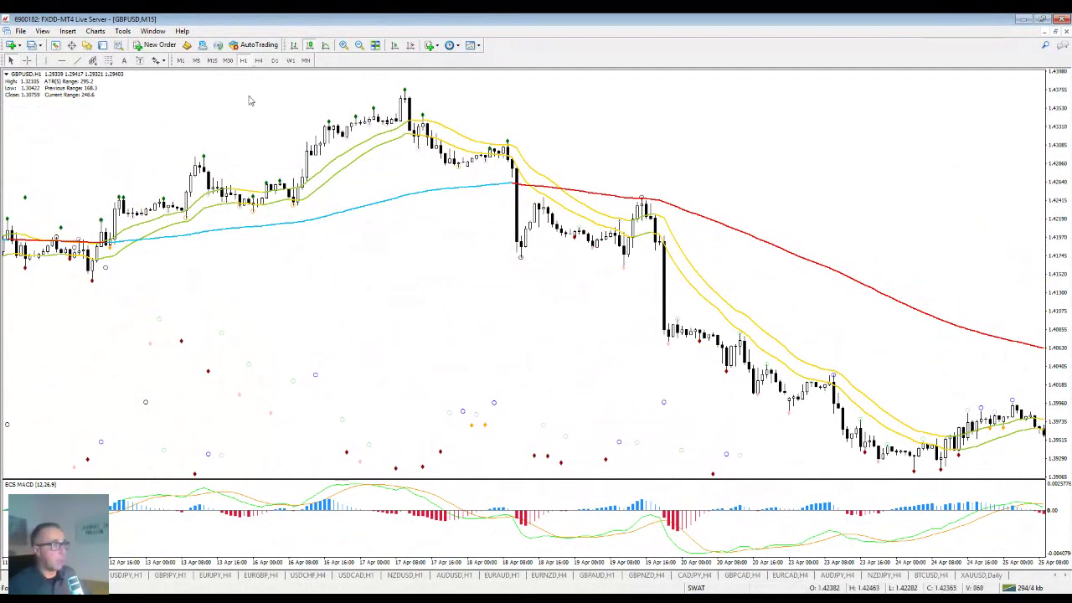
On the late-May H1 view, draw a trendline along the 21–23 May rising lows and remove the trial Fibonacci
scroll(433, 270, up, 15)
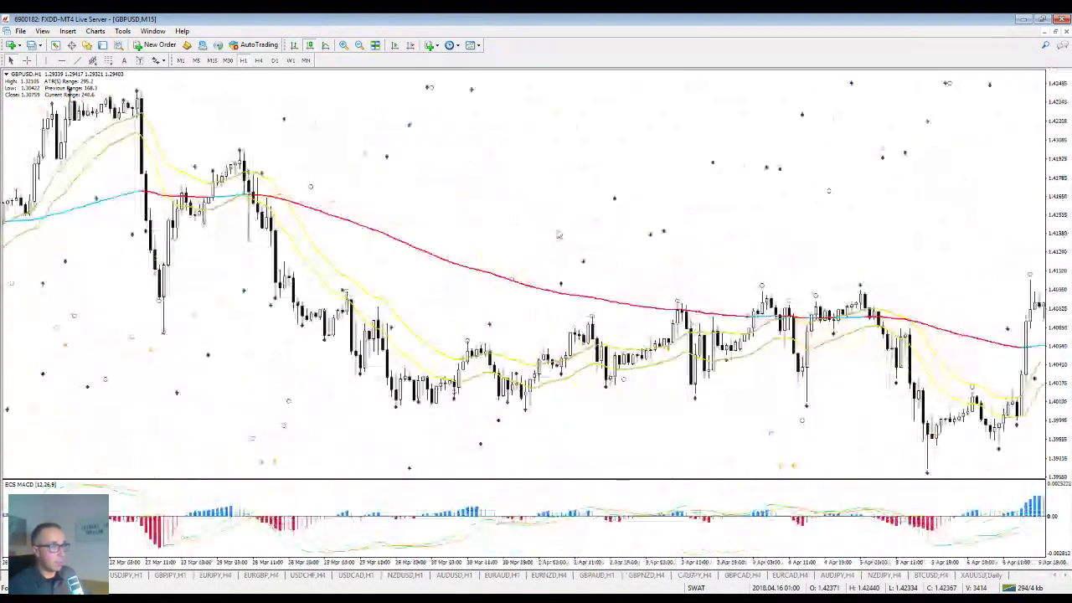
scroll(559, 235, down, 15)
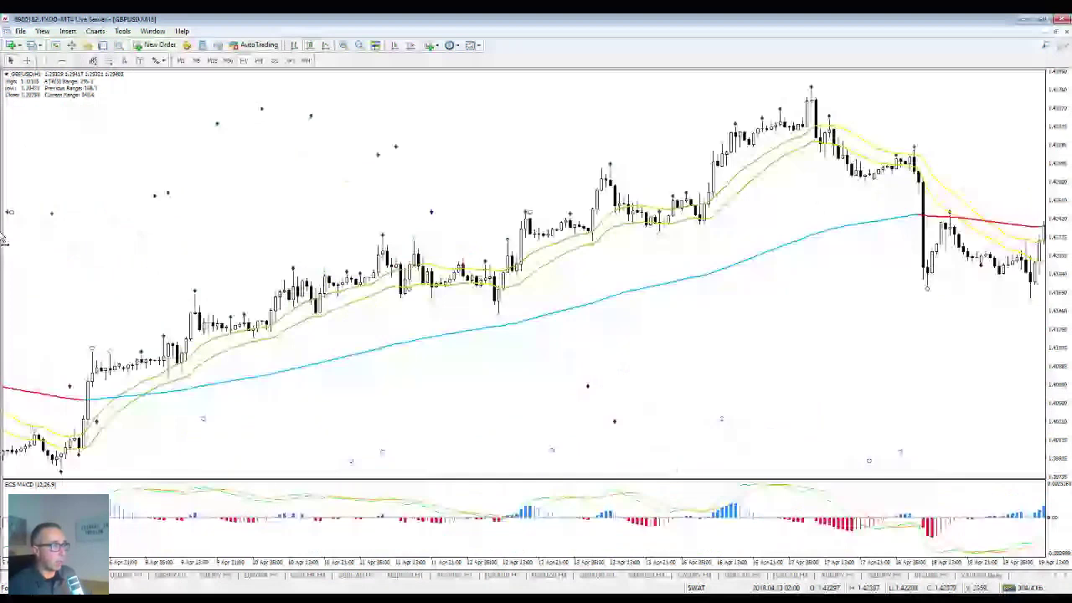
scroll(491, 185, down, 15)
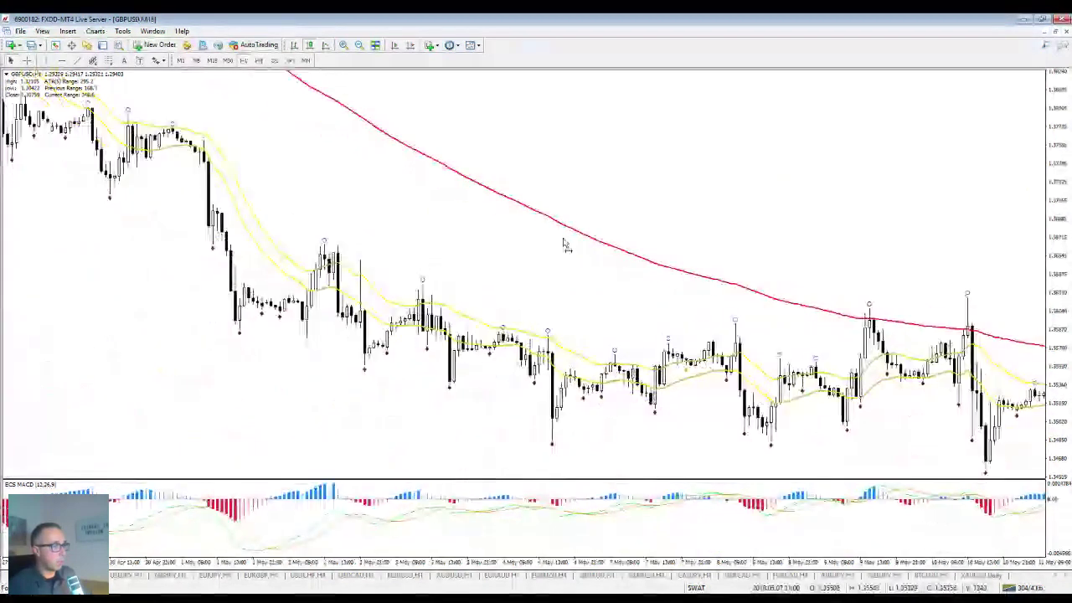
scroll(563, 244, down, 15)
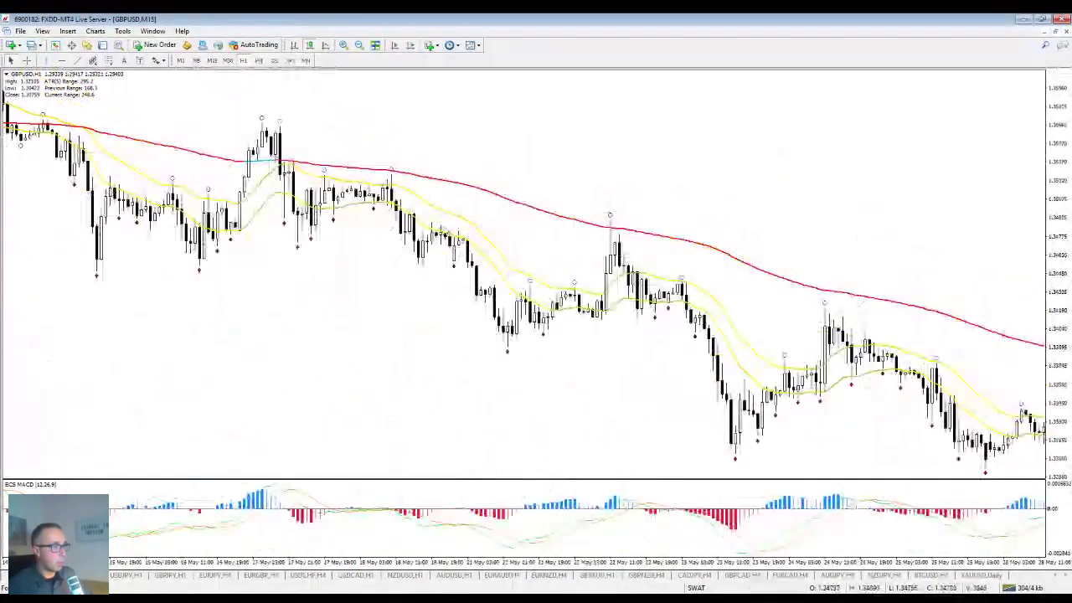
scroll(324, 249, down, 3)
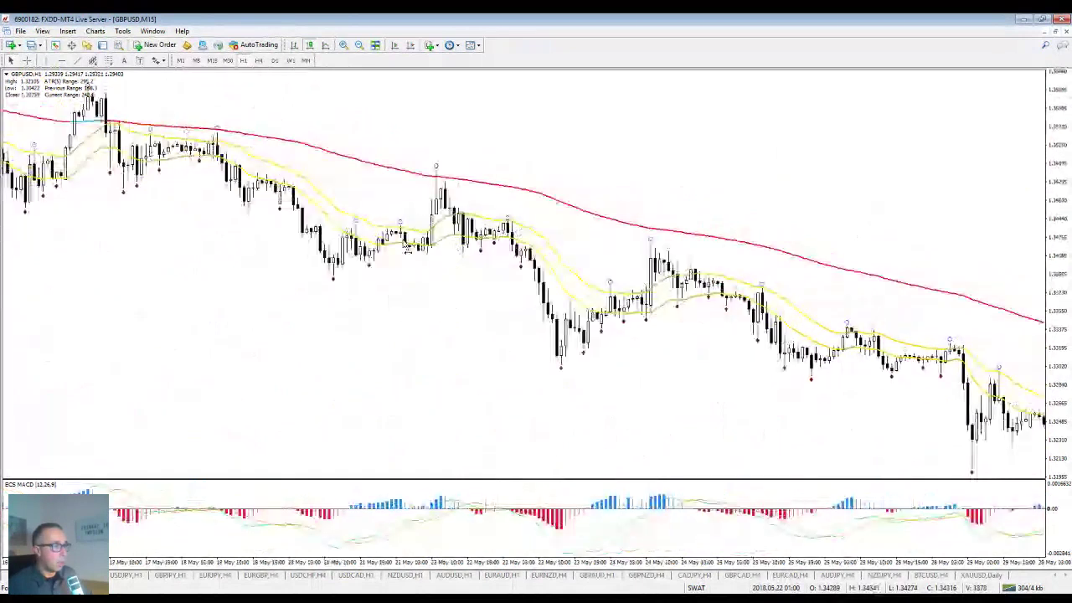
click(76, 60)
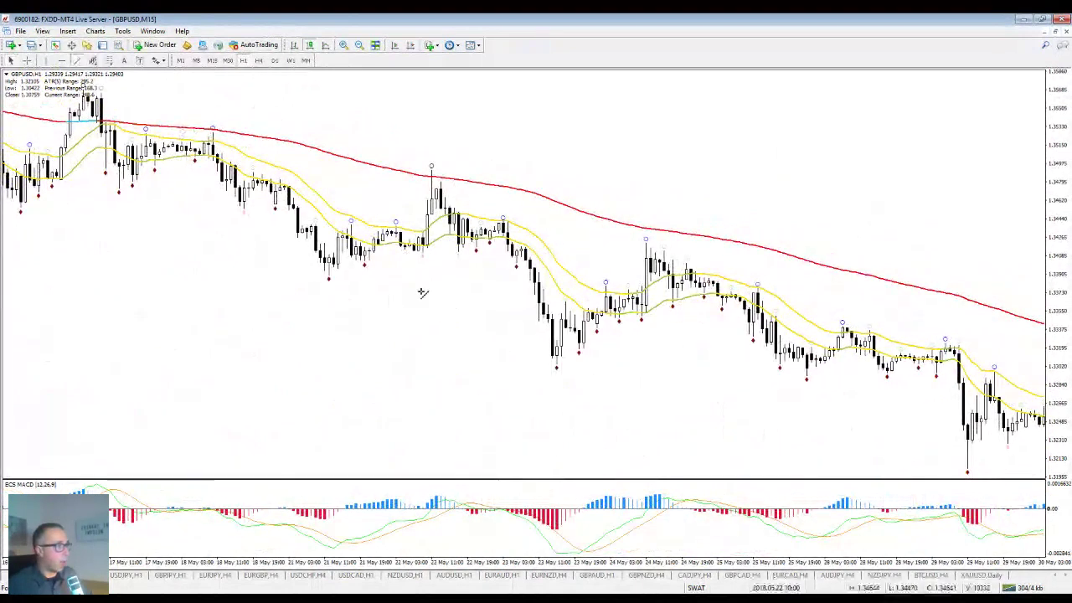
mouse_move(329, 276)
mouse_down()
mouse_move(523, 230)
mouse_move(514, 251)
mouse_move(523, 259)
mouse_up()
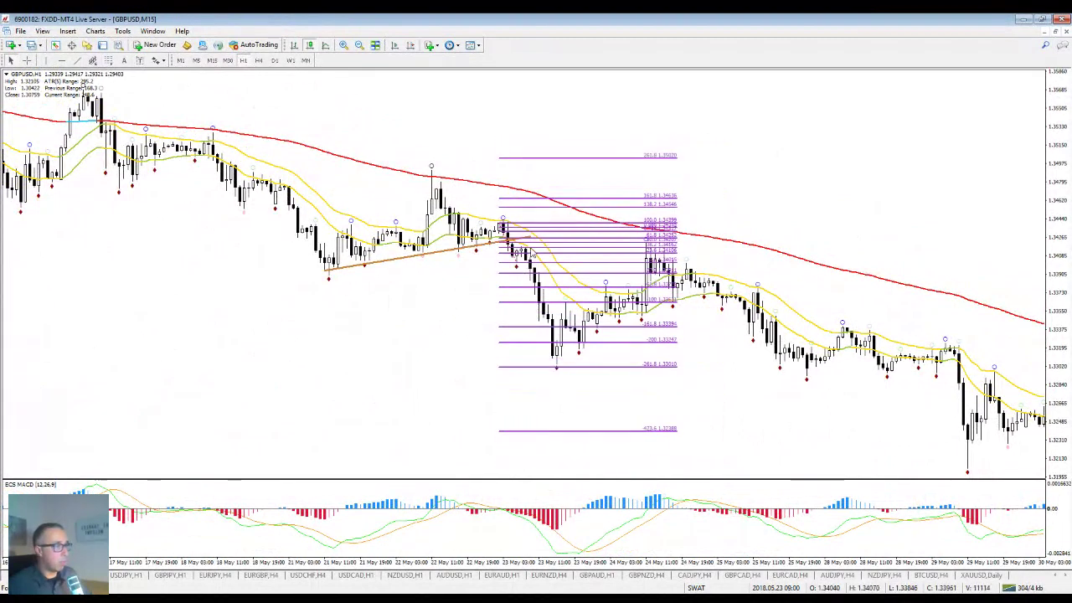
drag(503, 228, 507, 226)
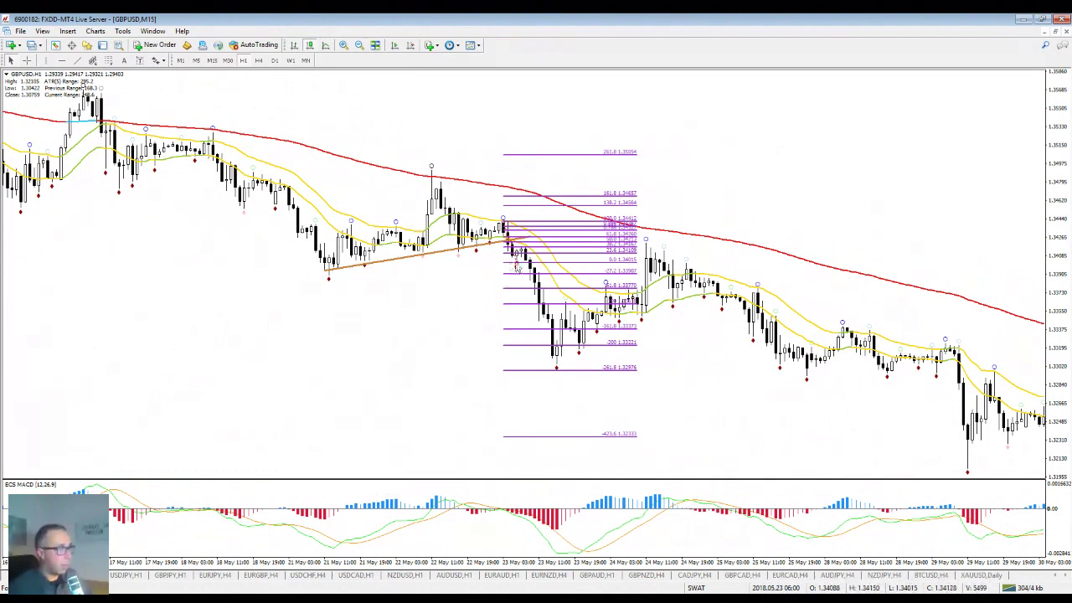
key(Delete)
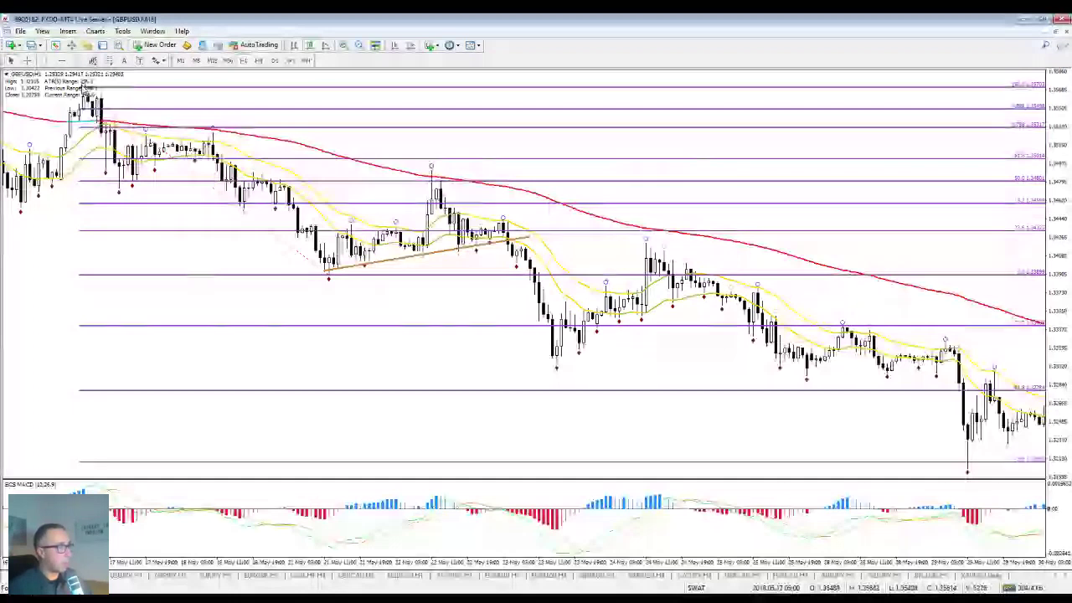
Draw a Fibonacci retracement over the 24 May drop, fine-tune its anchors, then delete it
key(ctrl+Tab)
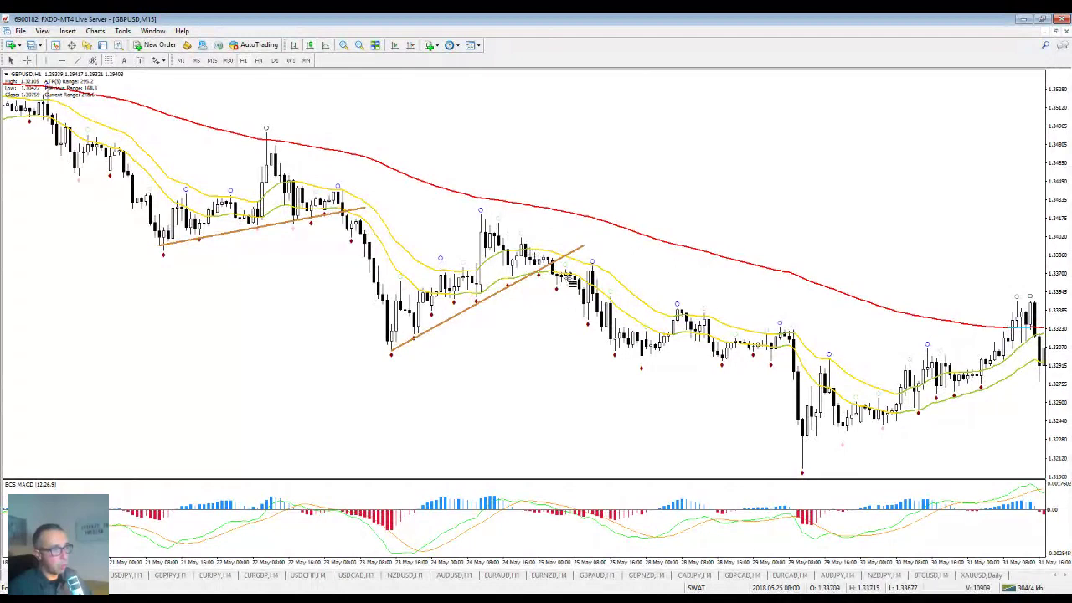
drag(521, 237, 587, 323)
drag(525, 243, 482, 218)
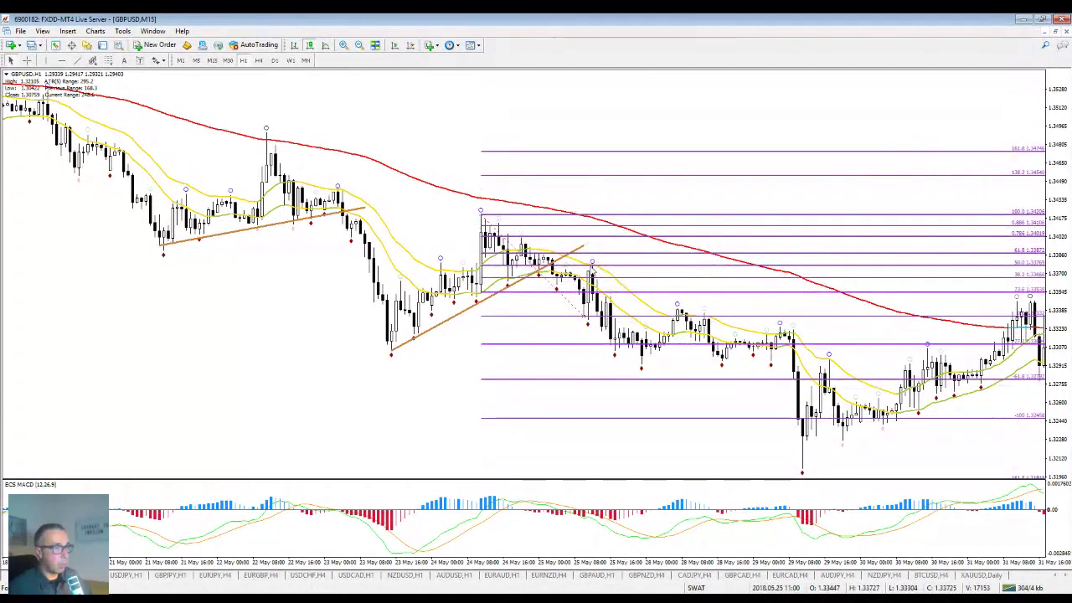
drag(482, 217, 525, 244)
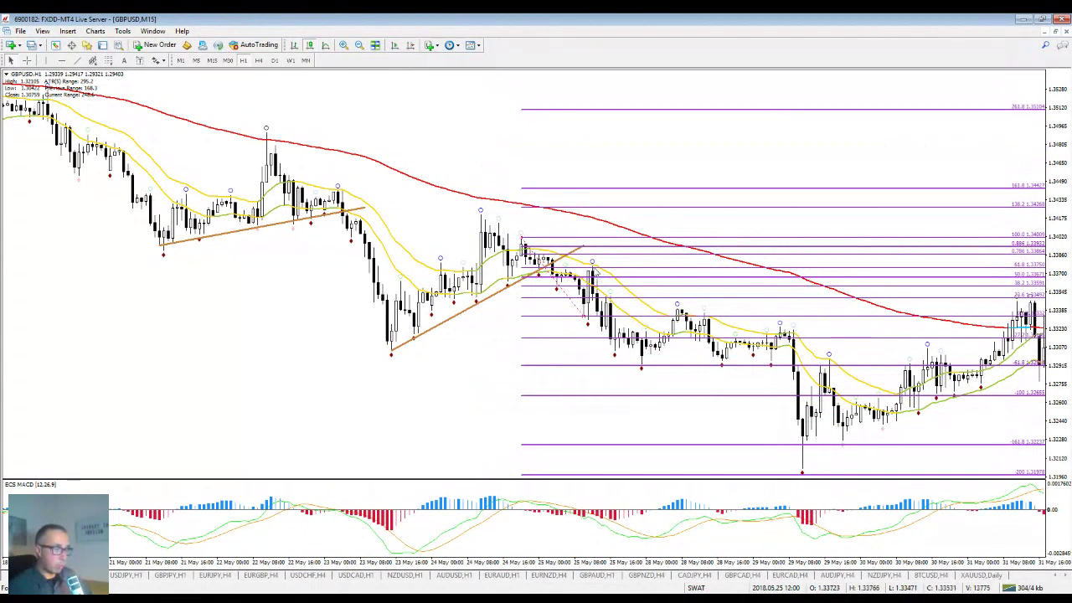
drag(586, 318, 589, 323)
key(Delete)
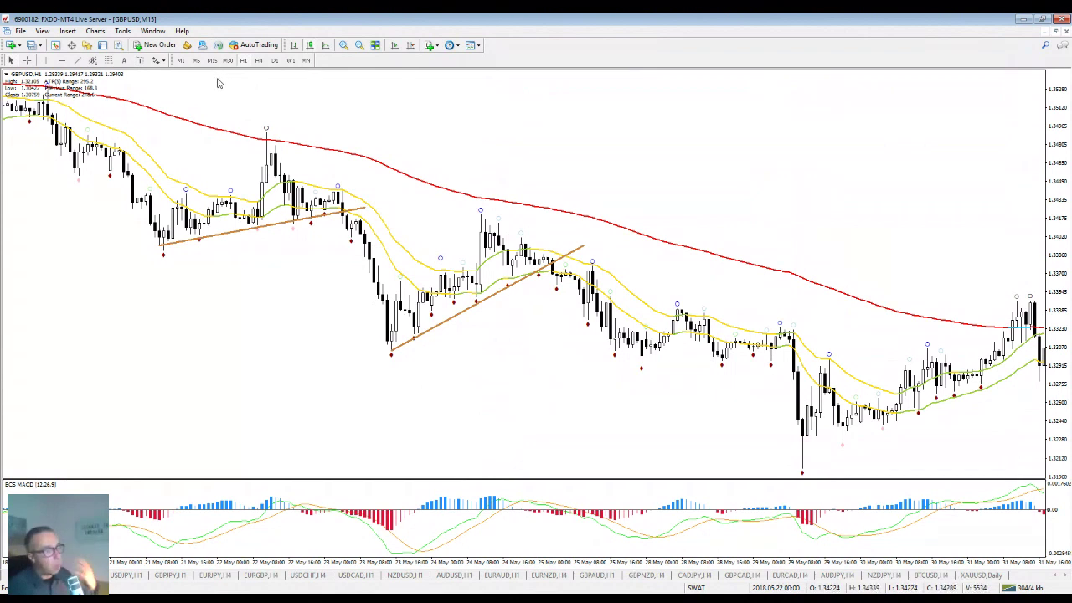
On D1, replace the 19 Sep–late Oct Fibonacci with one drawn up from the early-January 2019 low
click(275, 62)
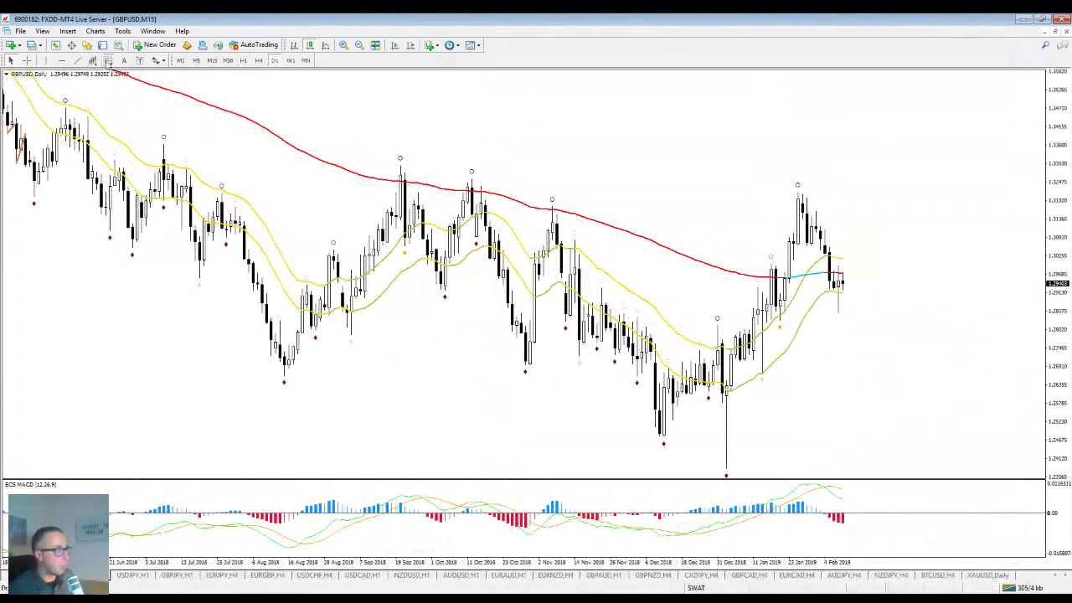
mouse_move(404, 173)
mouse_down()
mouse_move(456, 251)
mouse_move(583, 369)
mouse_up()
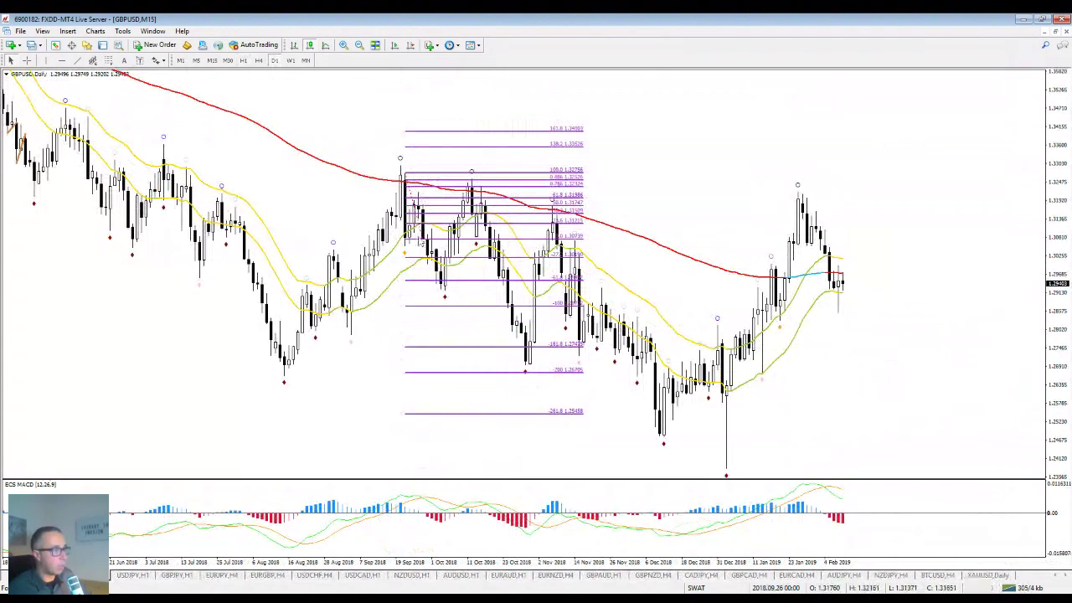
key(End)
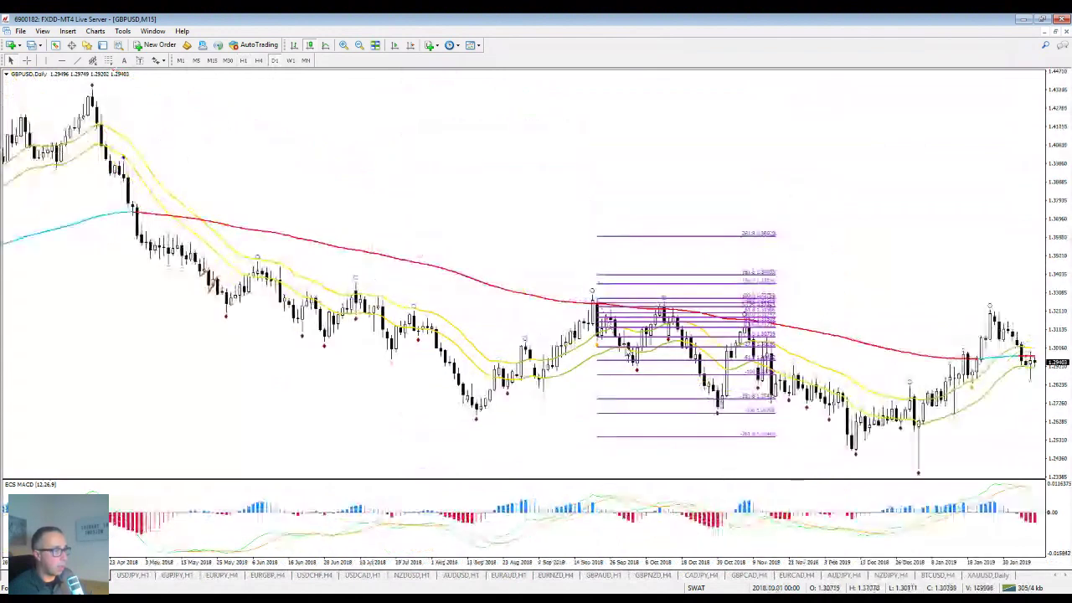
click(343, 45)
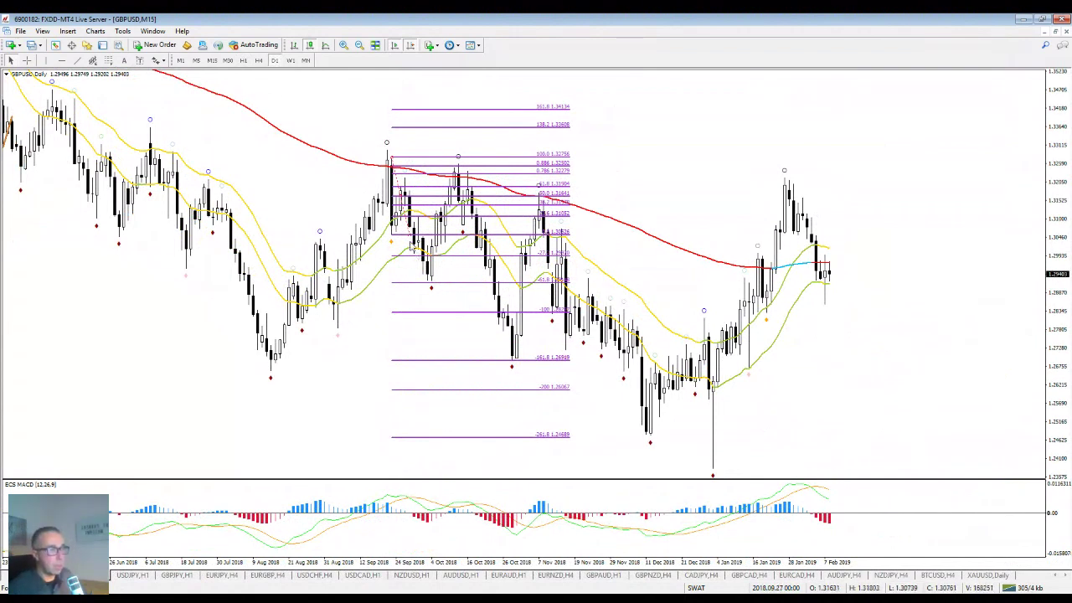
key(Delete)
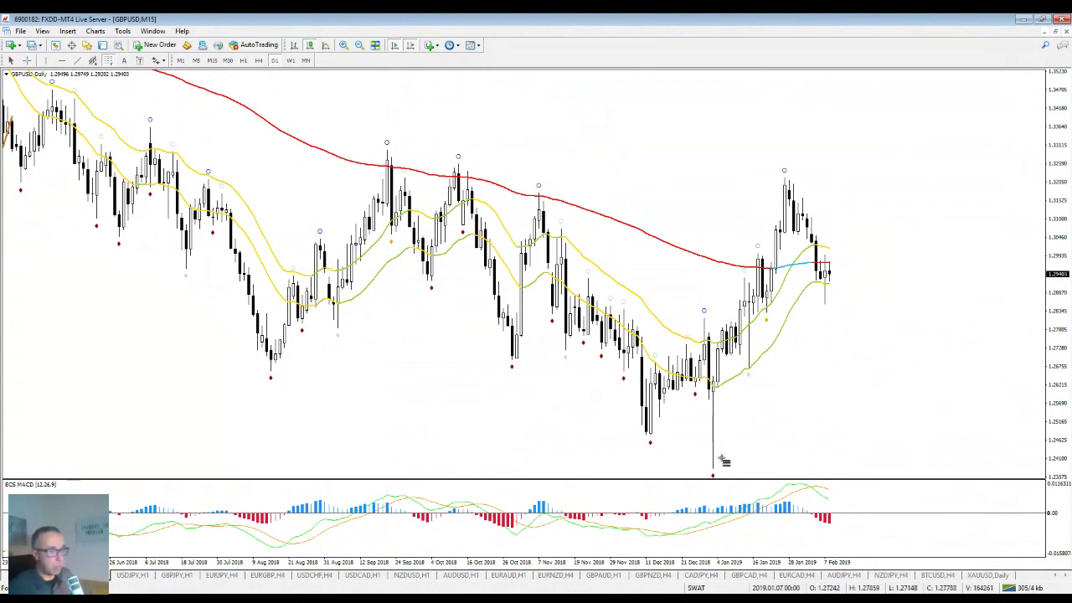
drag(714, 471, 734, 388)
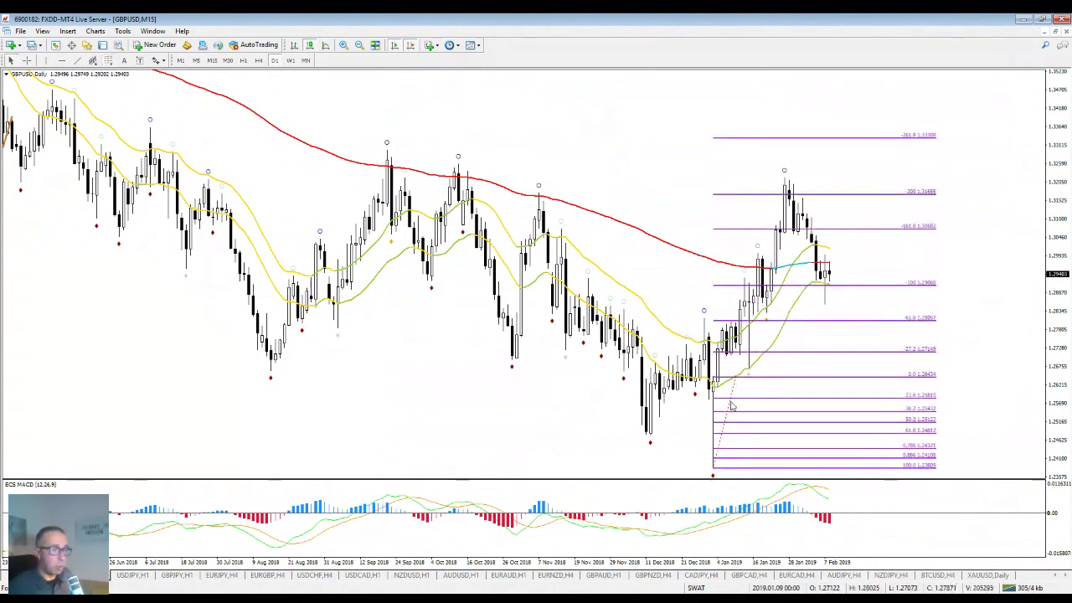
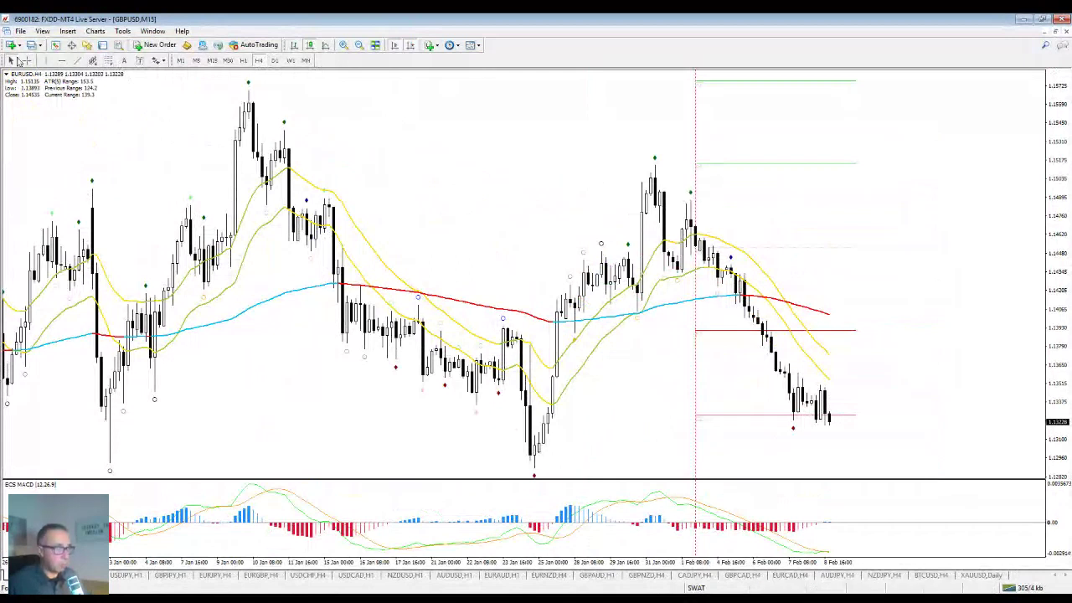
Draw a Fibonacci retracement from the 1 Feb swing high down to the 8 Feb low
click(109, 60)
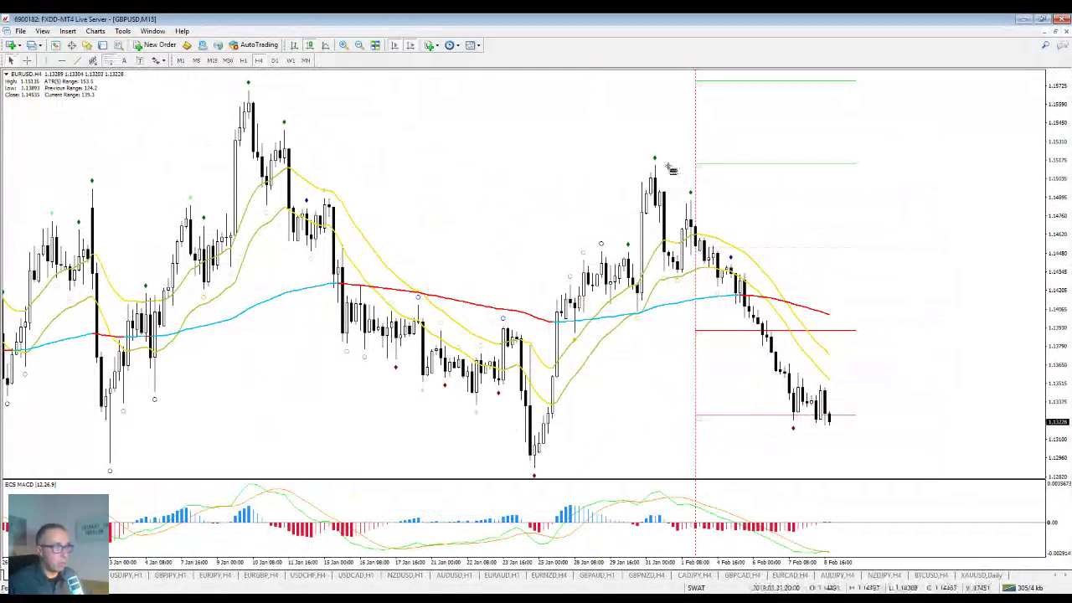
drag(656, 167, 694, 277)
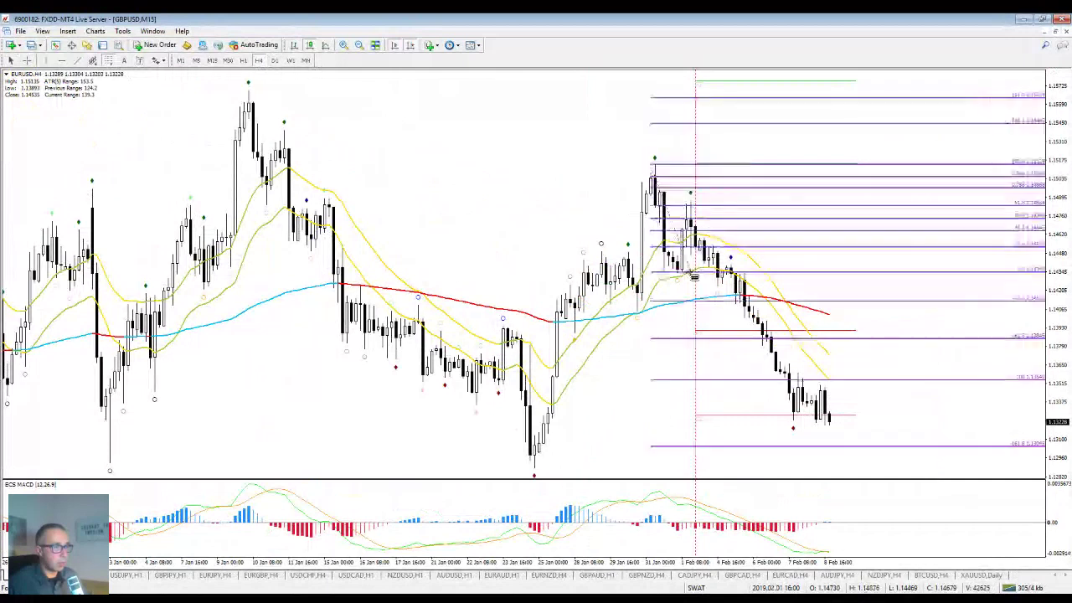
drag(694, 276, 799, 427)
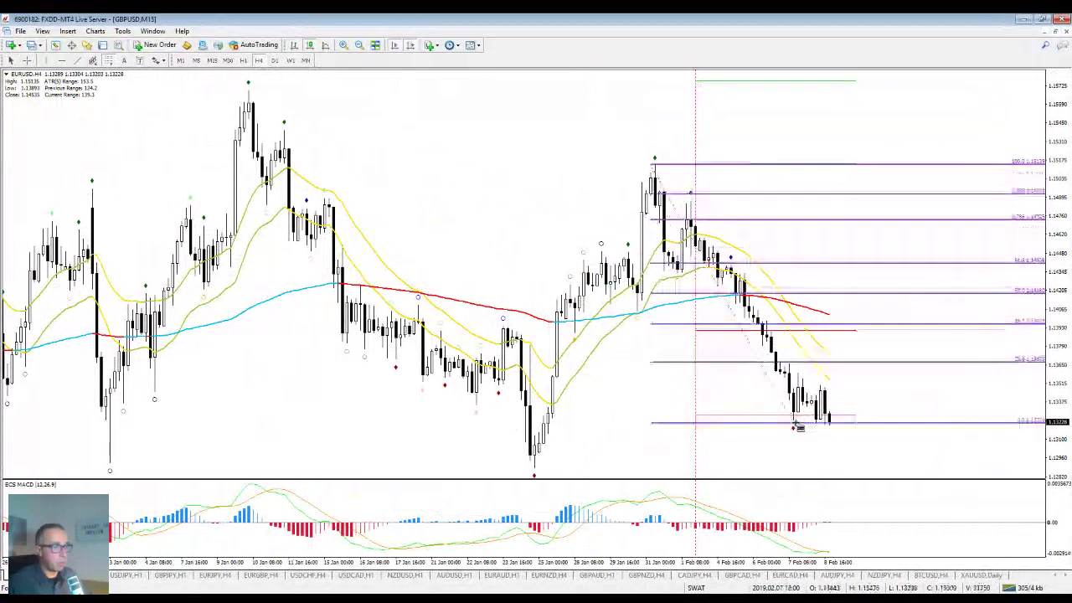
drag(656, 162, 692, 199)
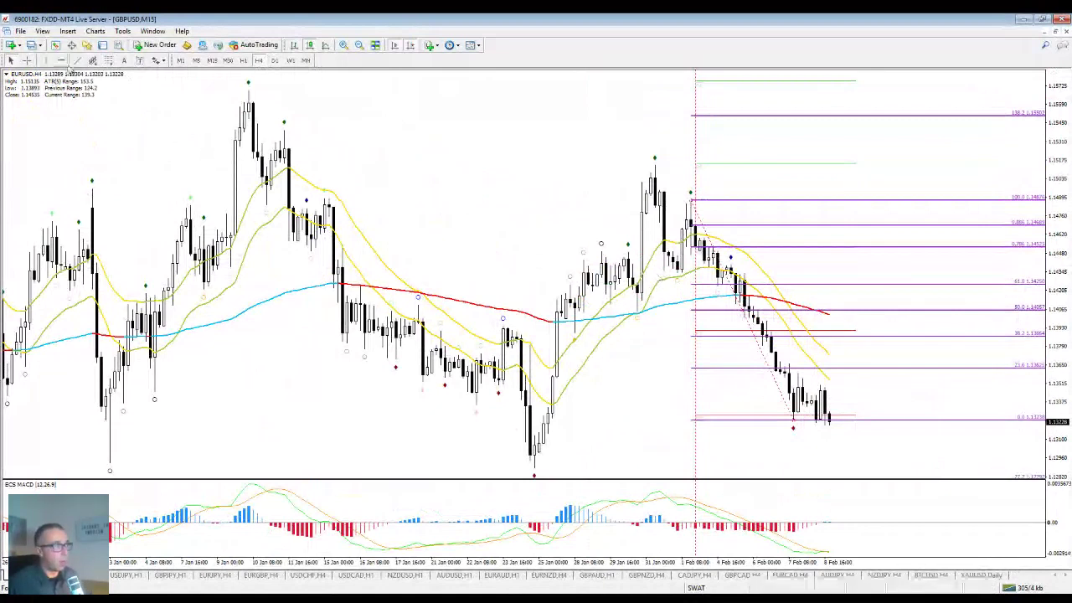
Place an orange horizontal line at the retracement's 100 level on the swing high
click(61, 60)
click(695, 199)
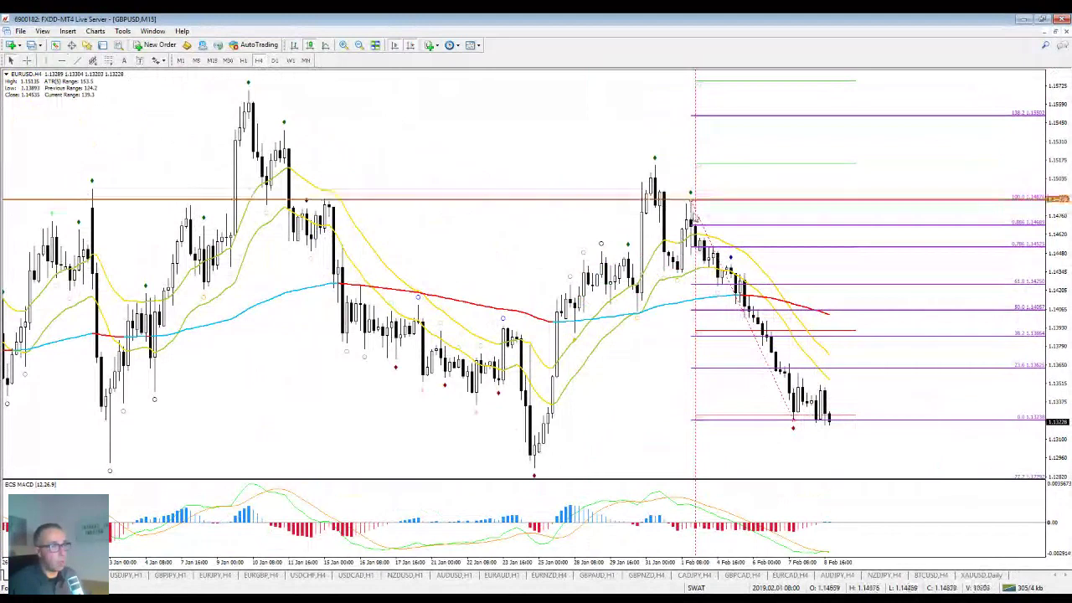
Switch on the crosshair with a middle-click to read prices and dates off the chart
middle_click(695, 222)
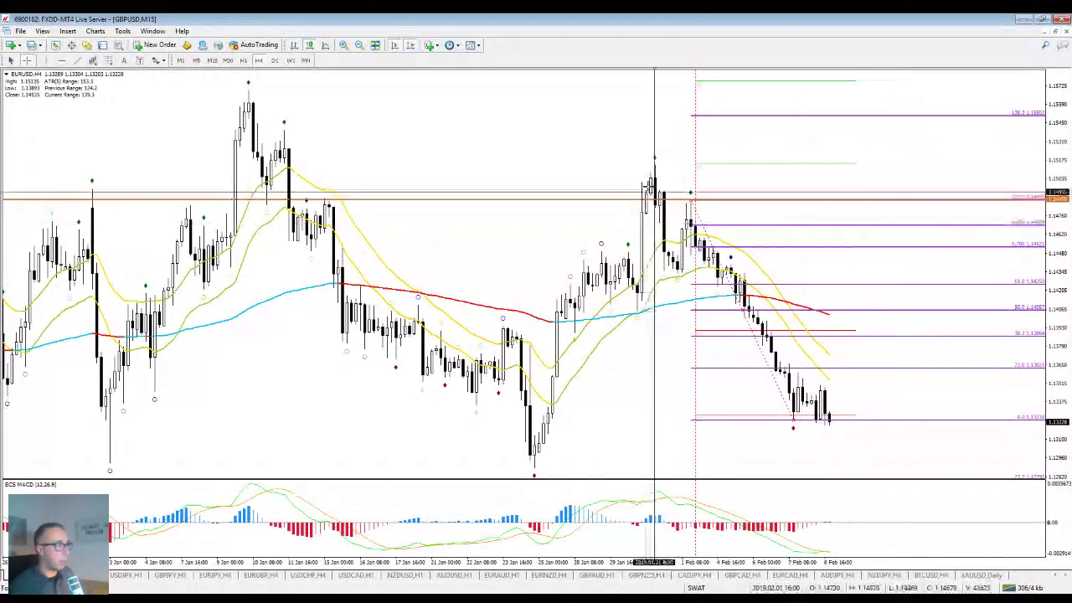
Delete the Fibonacci retracement, keeping the horizontal line, then toggle the crosshair on and off
key(Escape)
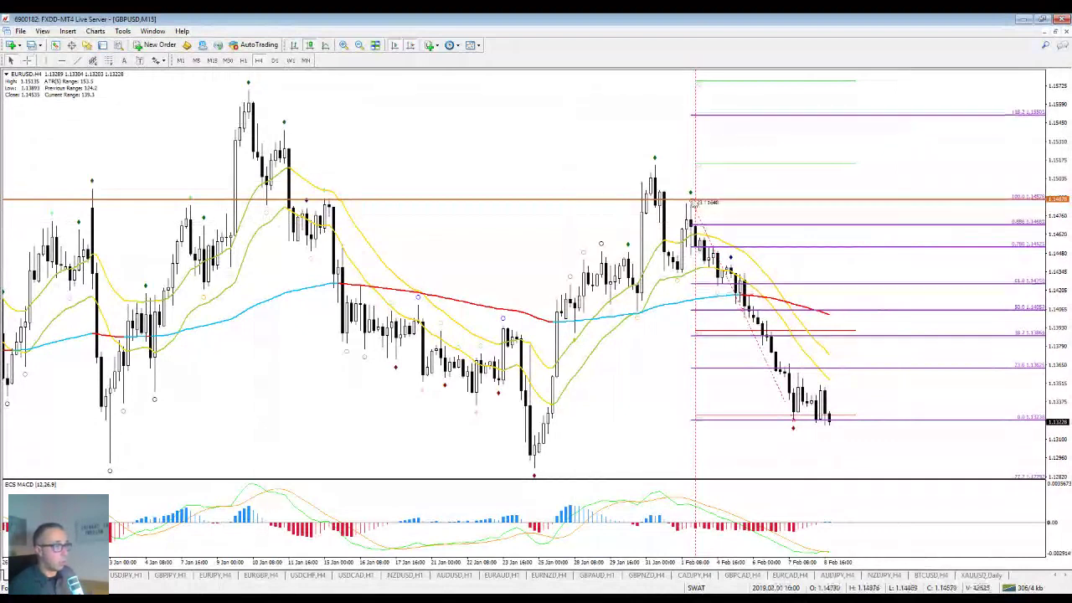
double_click(693, 201)
key(Delete)
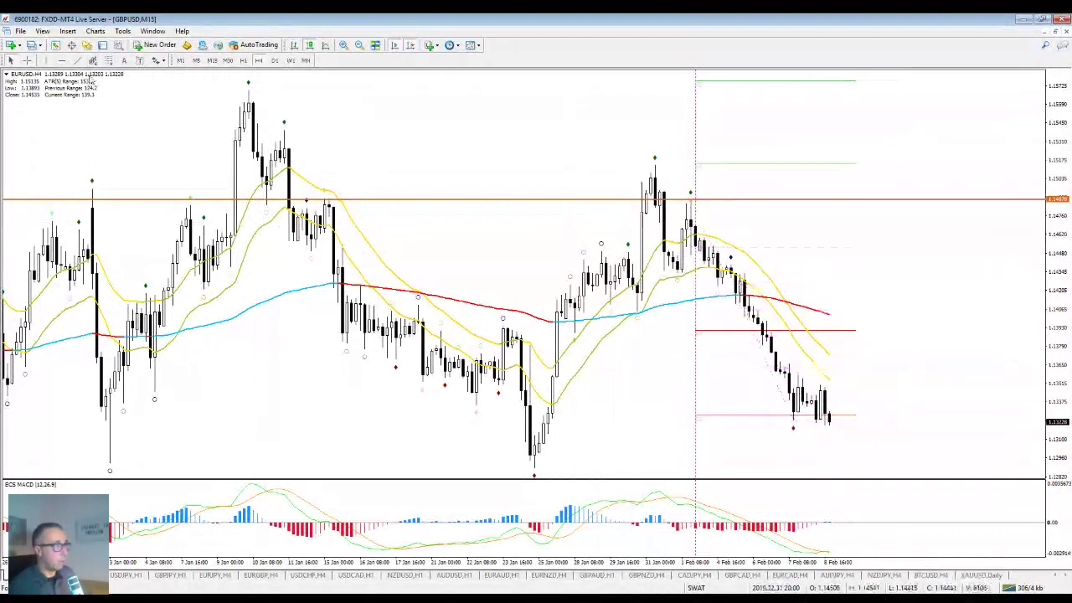
click(27, 60)
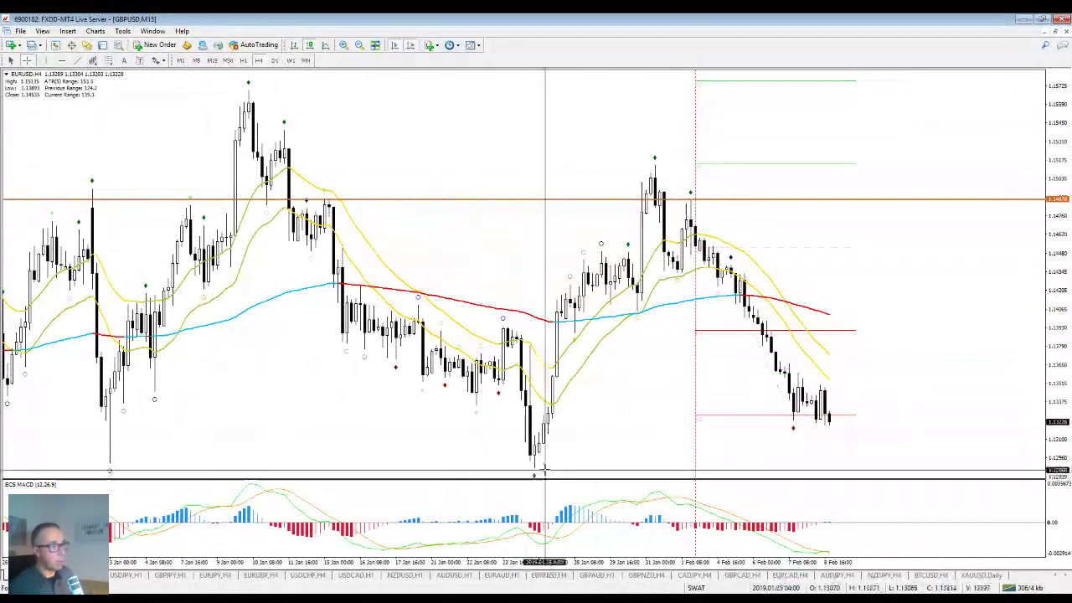
middle_click(277, 372)
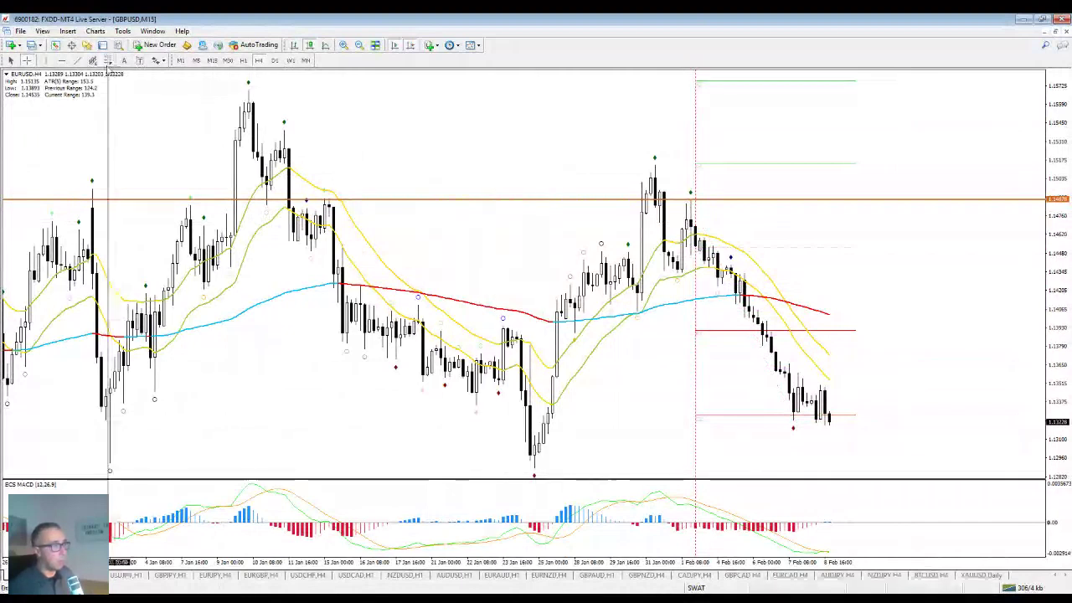
click(248, 87)
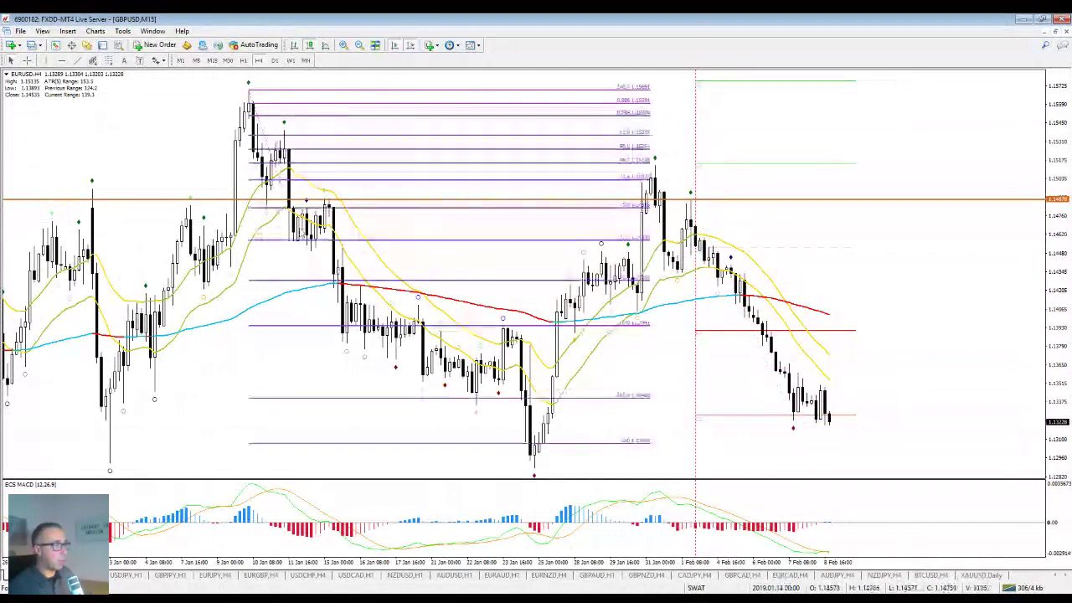
drag(284, 215, 283, 208)
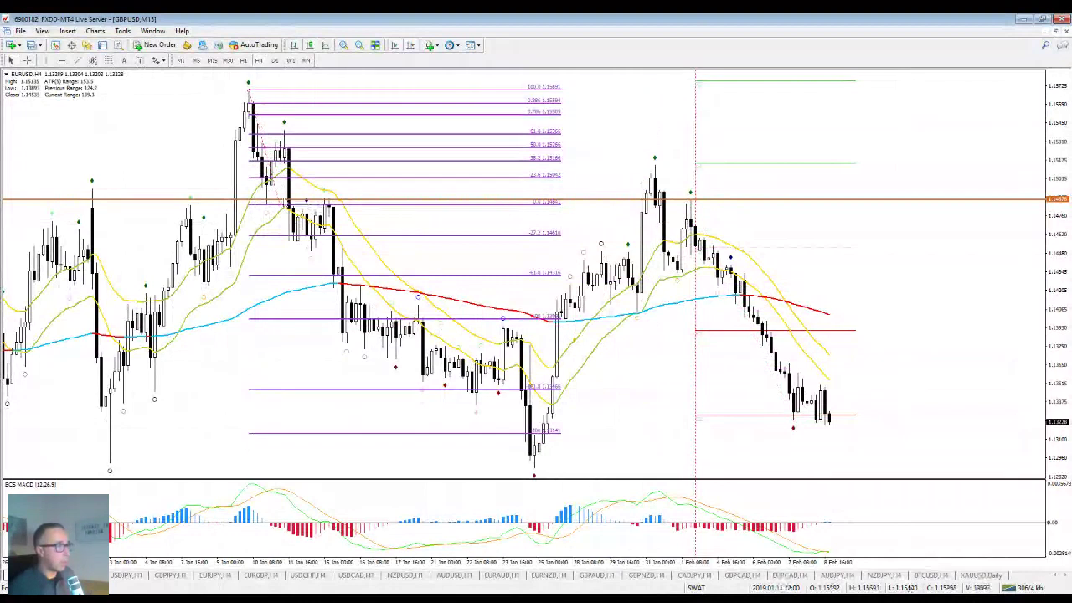
key(ctrl+z)
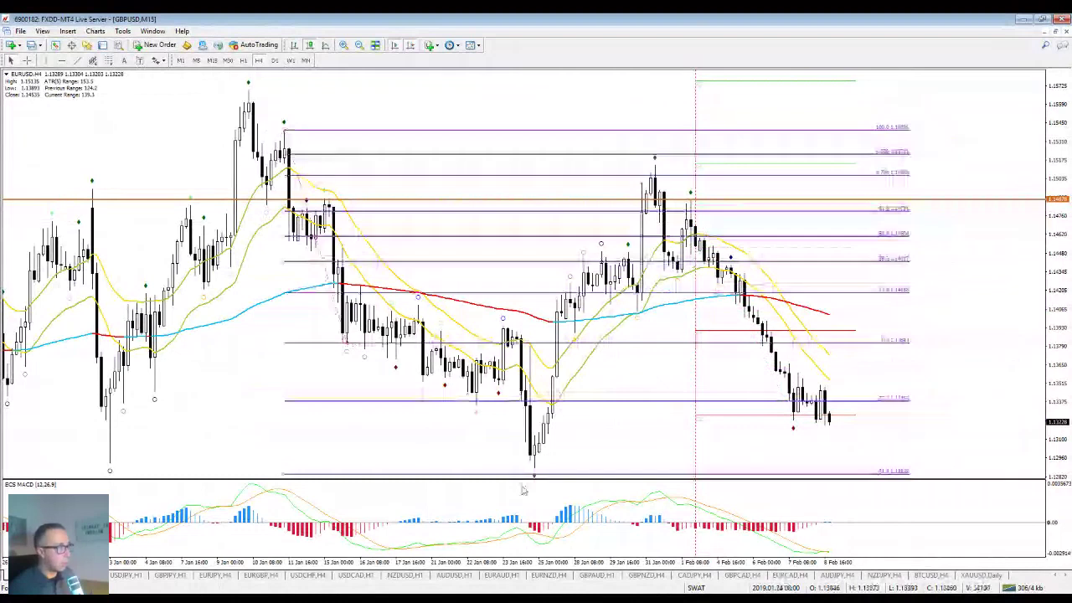
middle_click(549, 468)
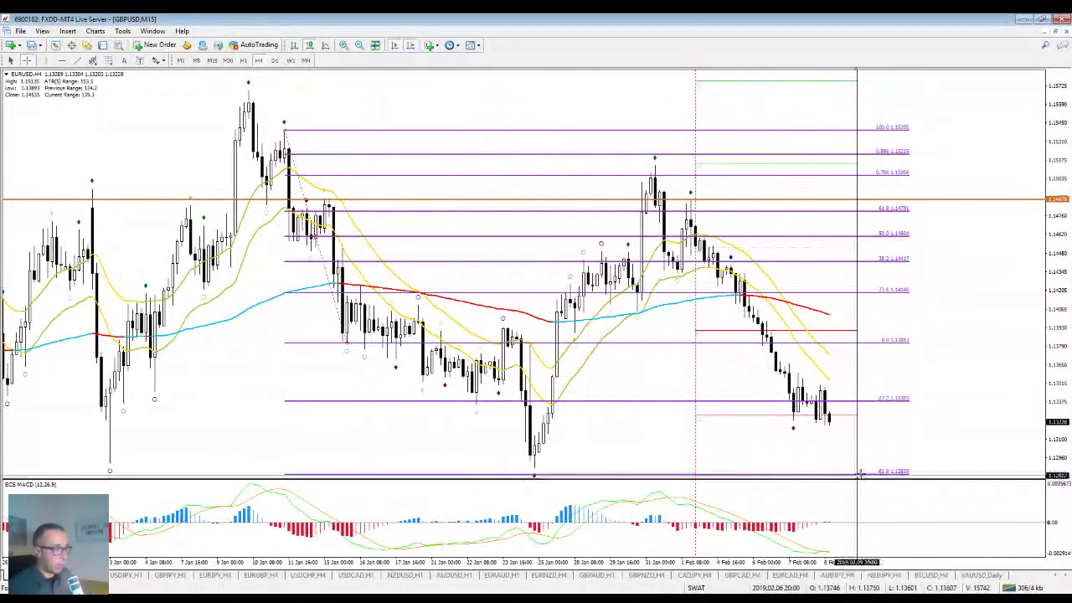
key(Escape)
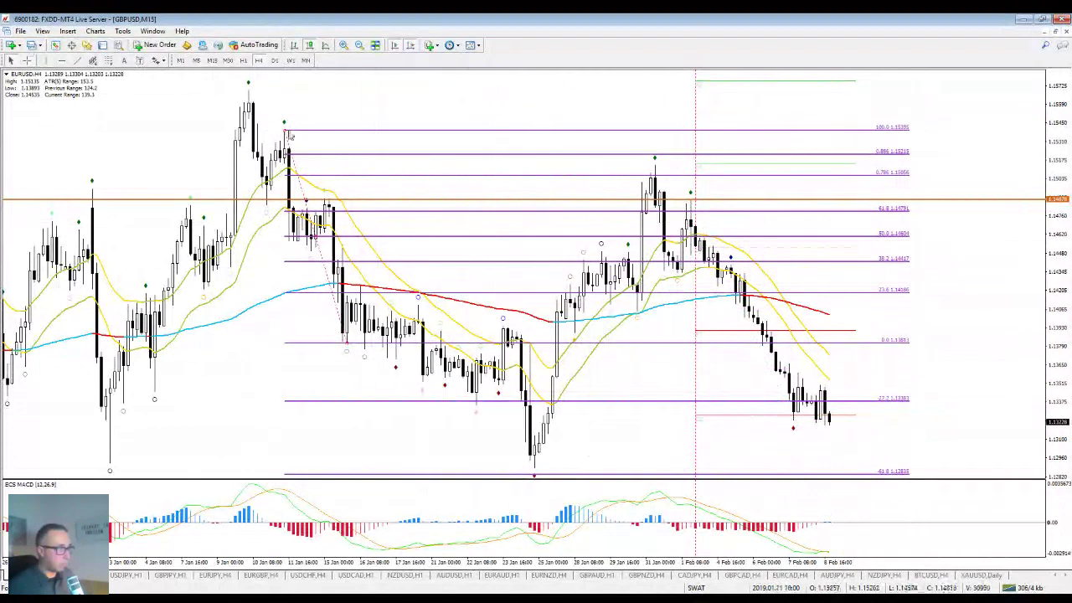
drag(276, 212, 298, 212)
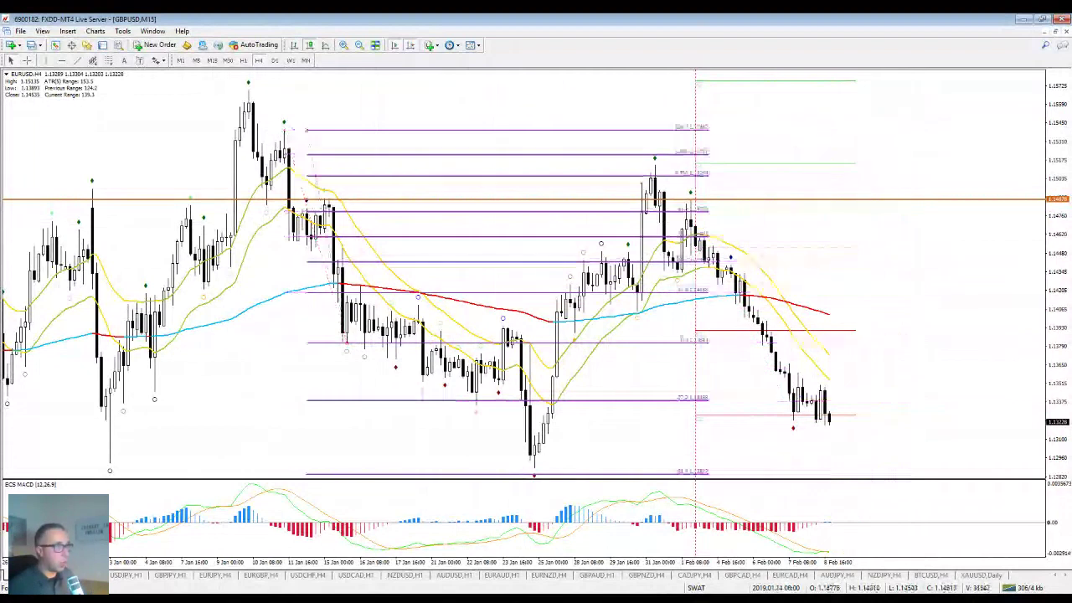
key(Delete)
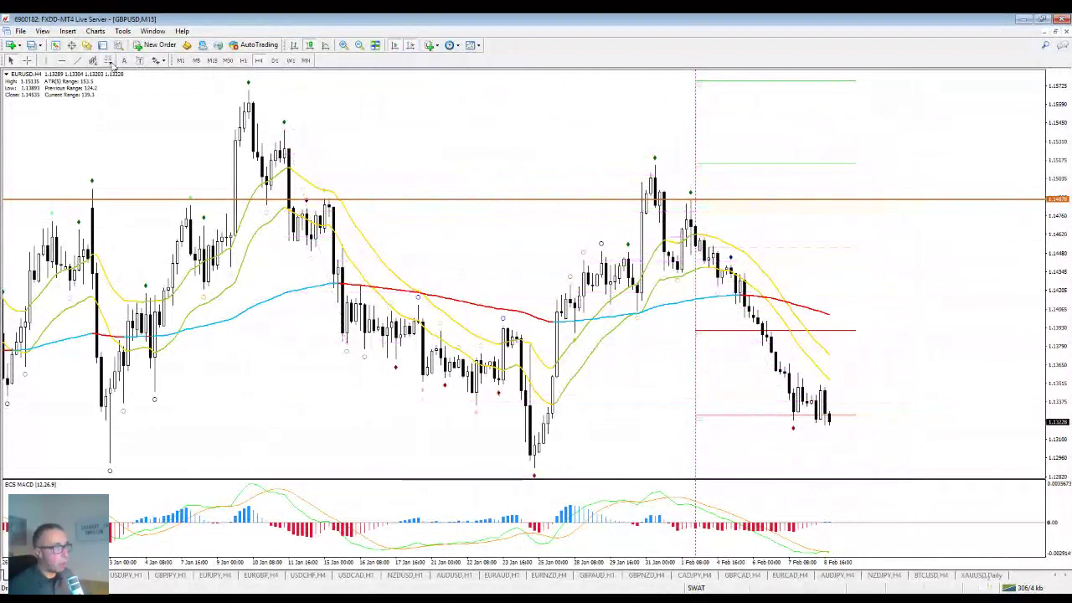
click(108, 61)
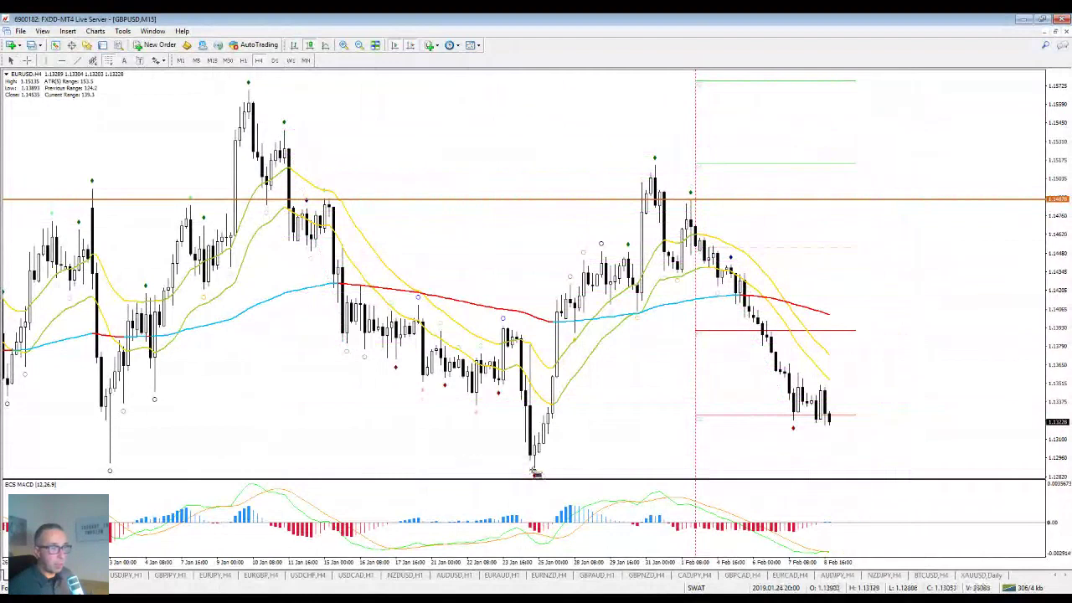